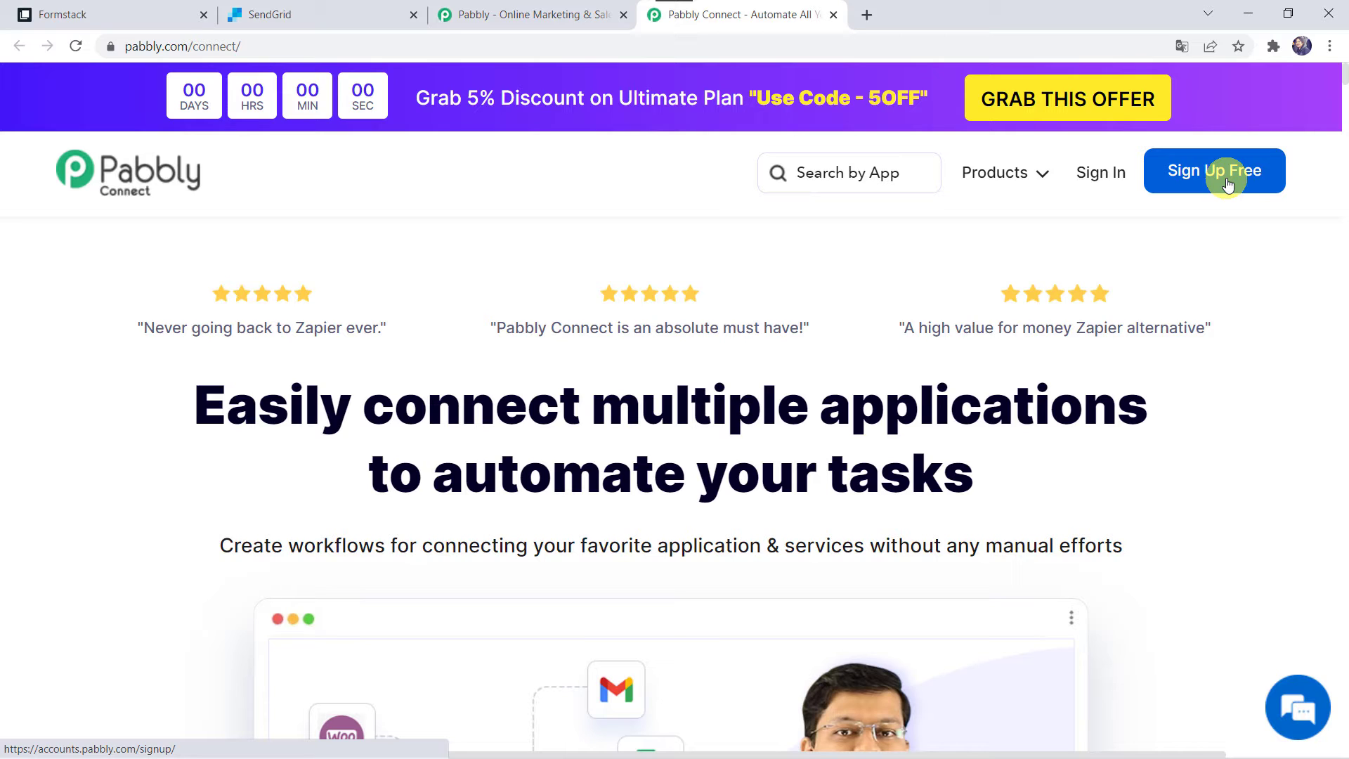
Sign in to the Pabbly account and open Pabbly Connect
{"action": "left_click", "coordinate": [1091, 176]}
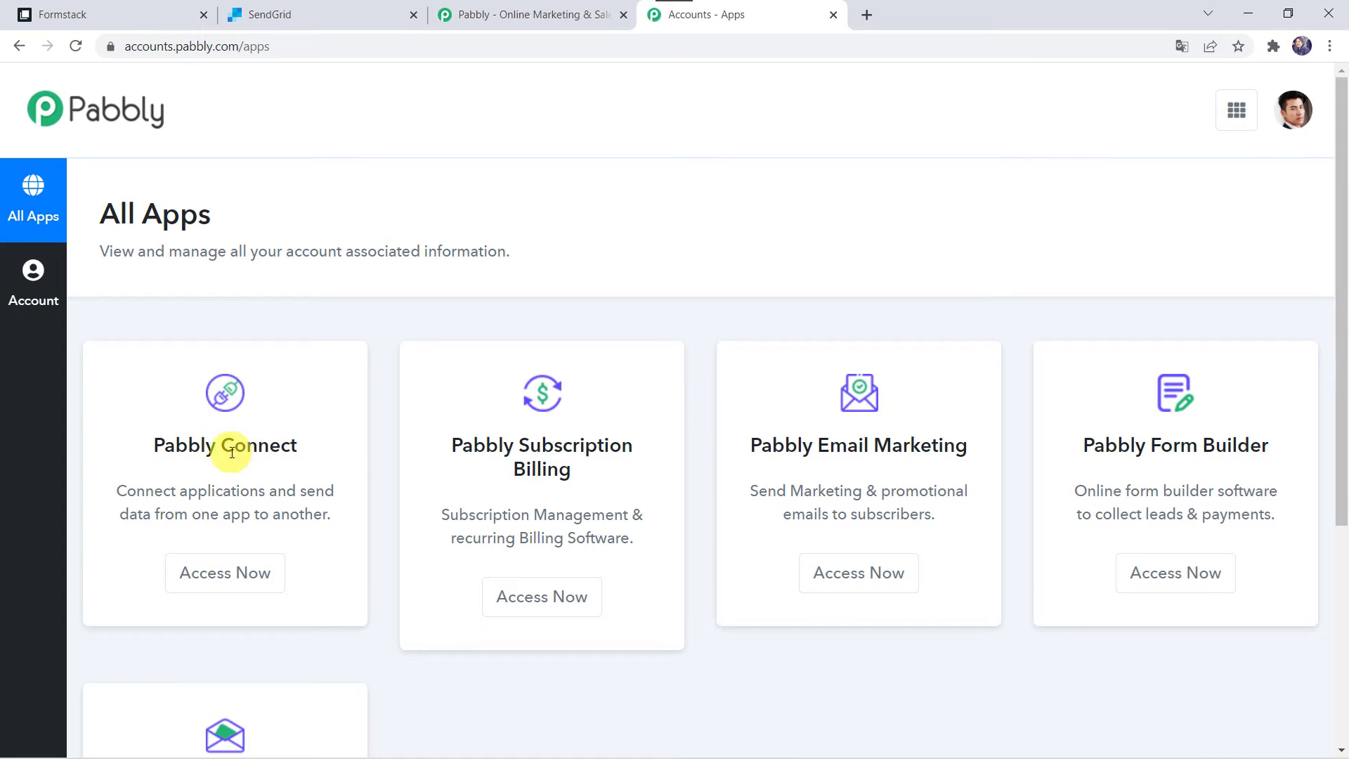
{"action": "left_click", "coordinate": [238, 591]}
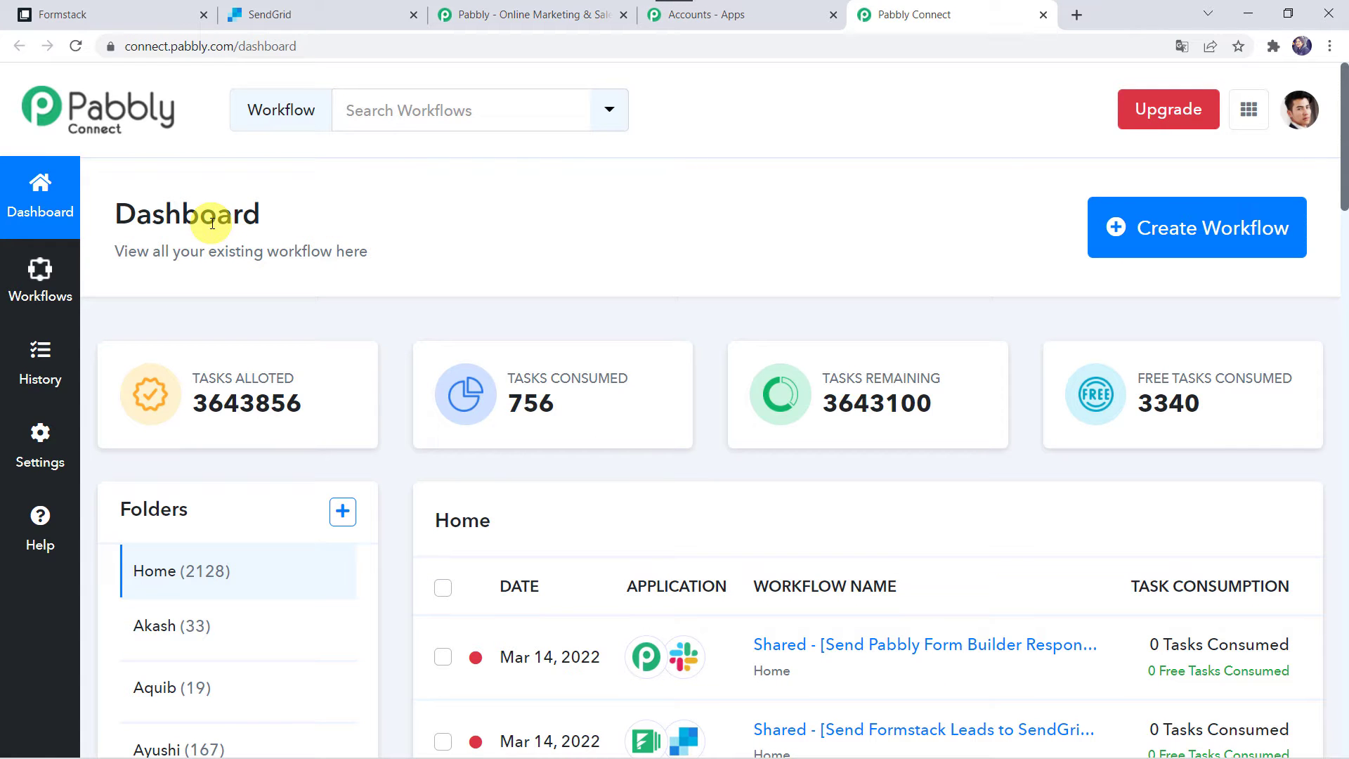
{"action": "scroll", "coordinate": [774, 586], "scroll_direction": "down", "scroll_amount": 5}
{"action": "scroll", "coordinate": [775, 587], "scroll_direction": "up", "scroll_amount": 6}
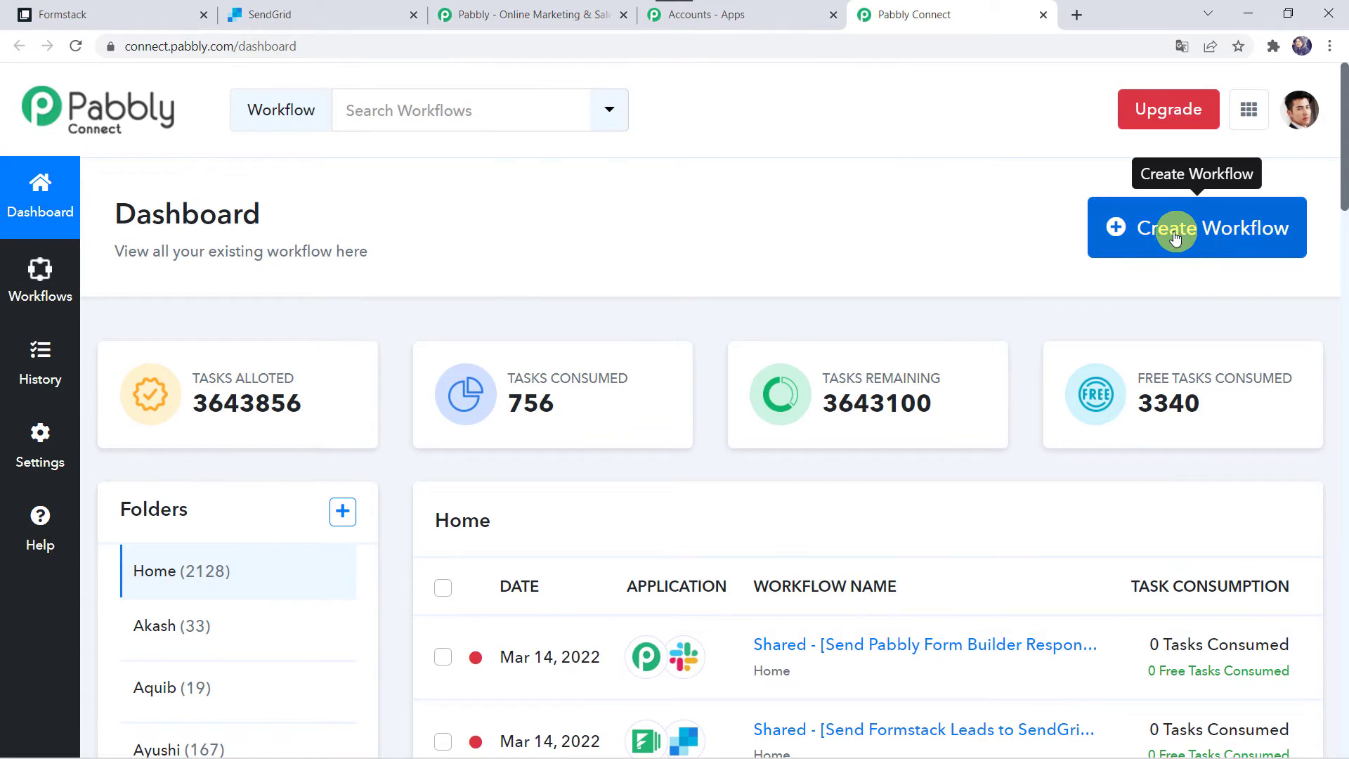
Create a new workflow named 'Send Formstack Leads to SendGrid'
{"action": "left_click", "coordinate": [1202, 228]}
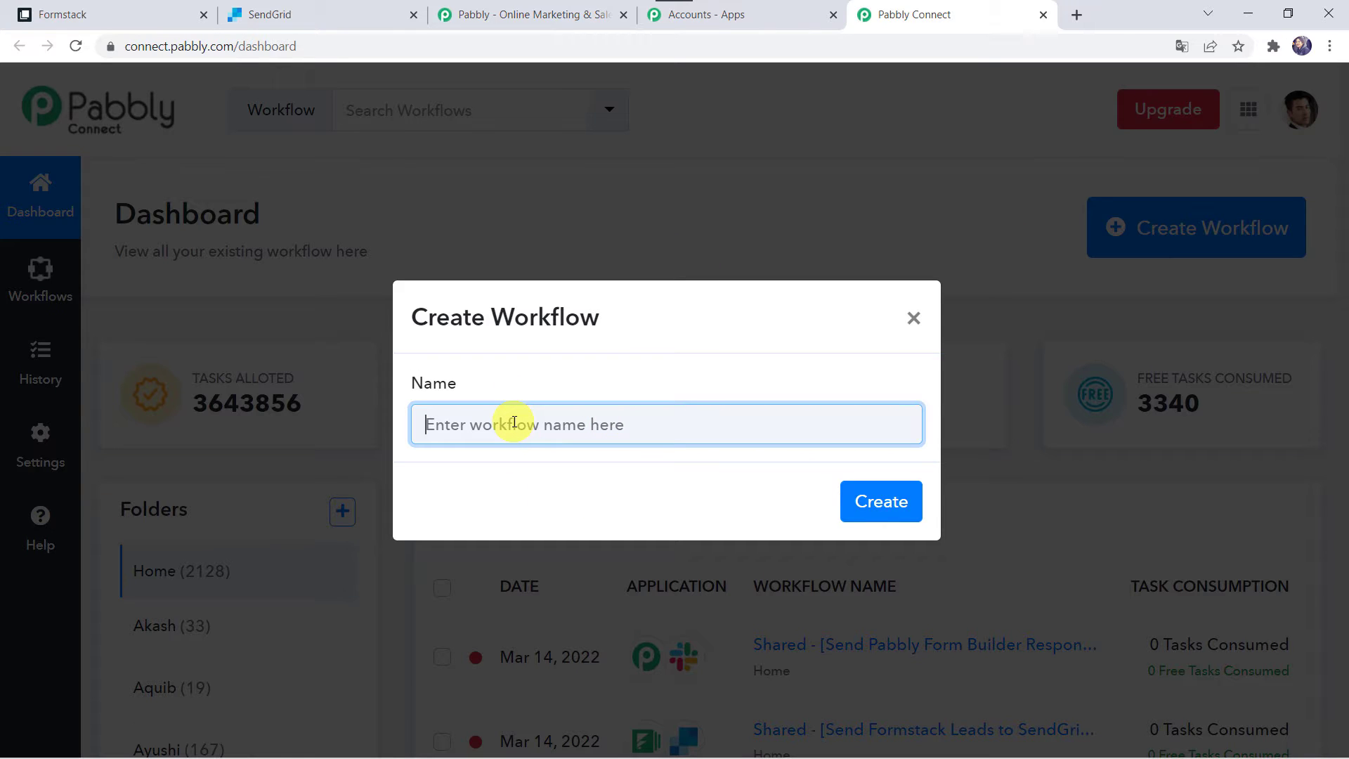
{"action": "type", "text": "Send Formstack Leads to SendGrid"}
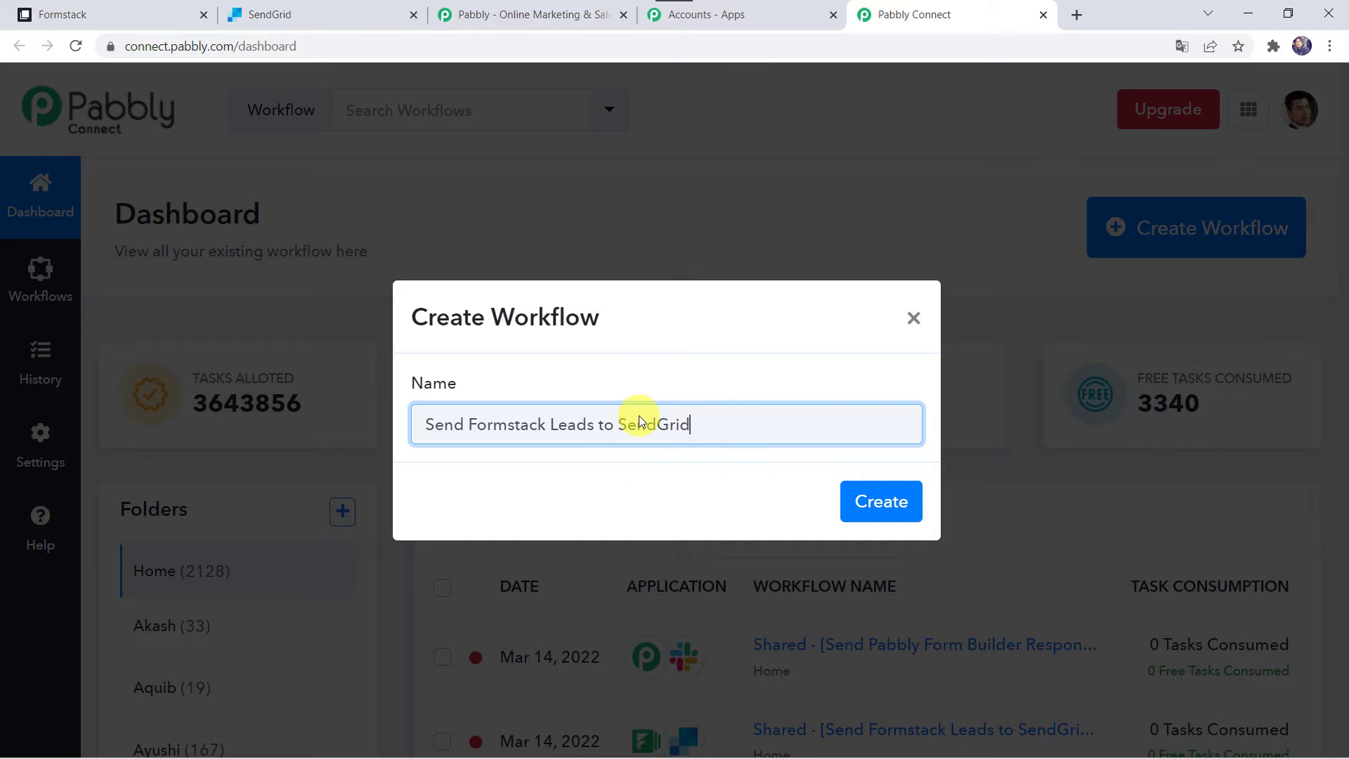
{"action": "left_click", "coordinate": [897, 504]}
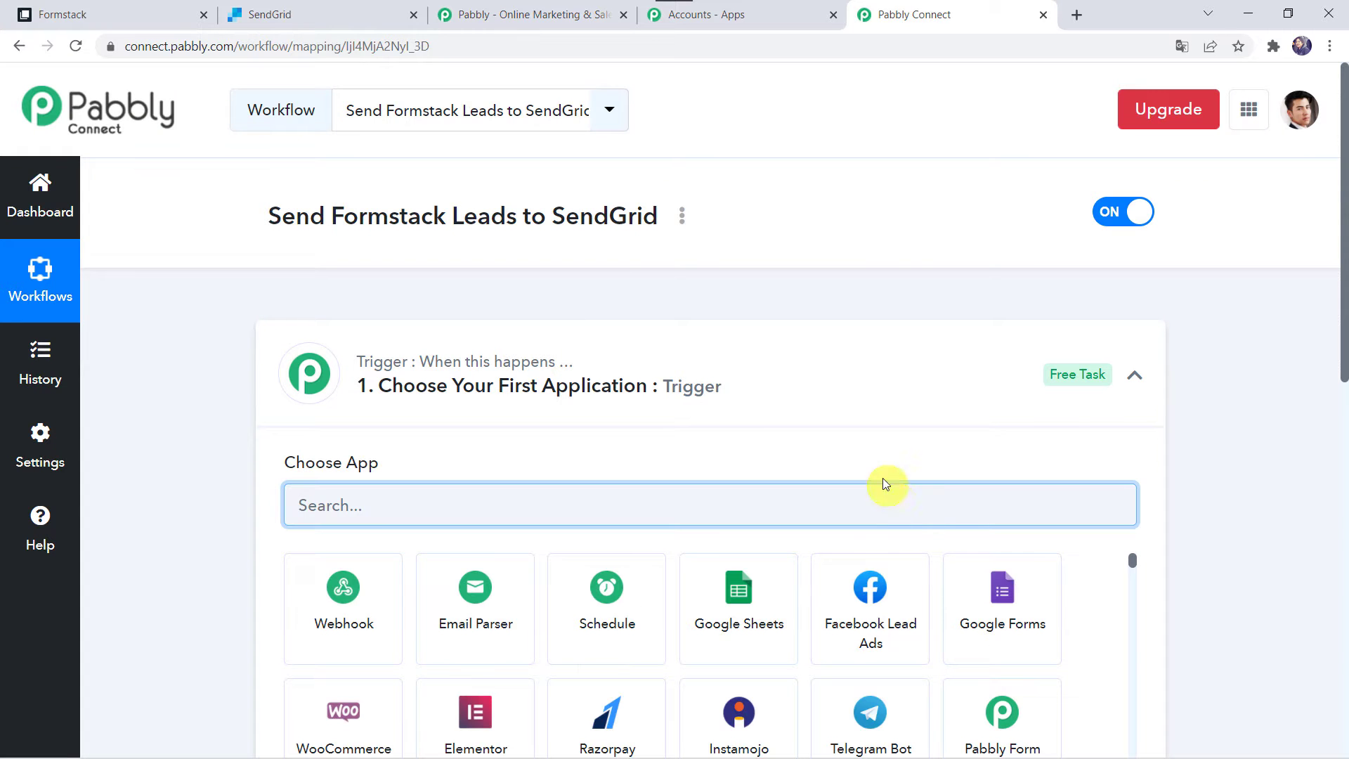
Choose Formstack as the workflow's trigger app
{"action": "left_click", "coordinate": [721, 387]}
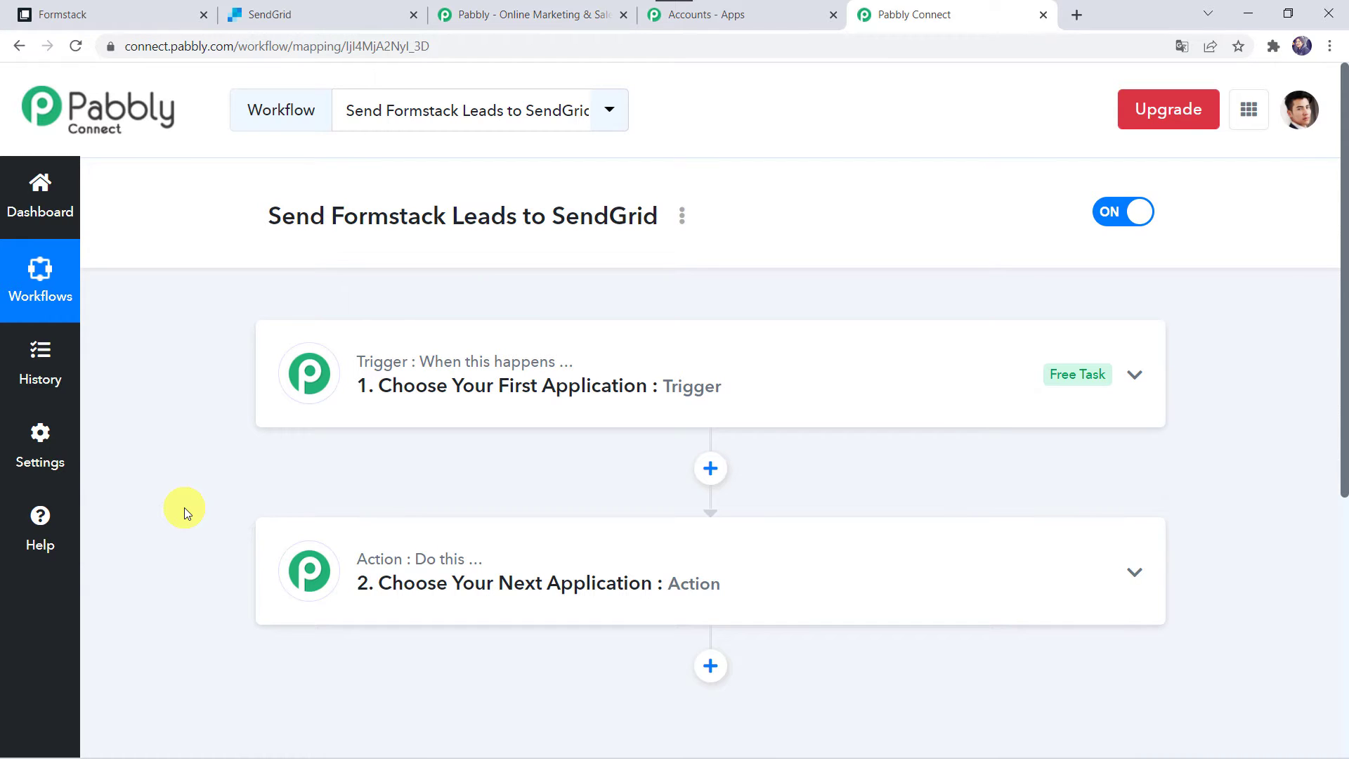
{"action": "left_click", "coordinate": [731, 386]}
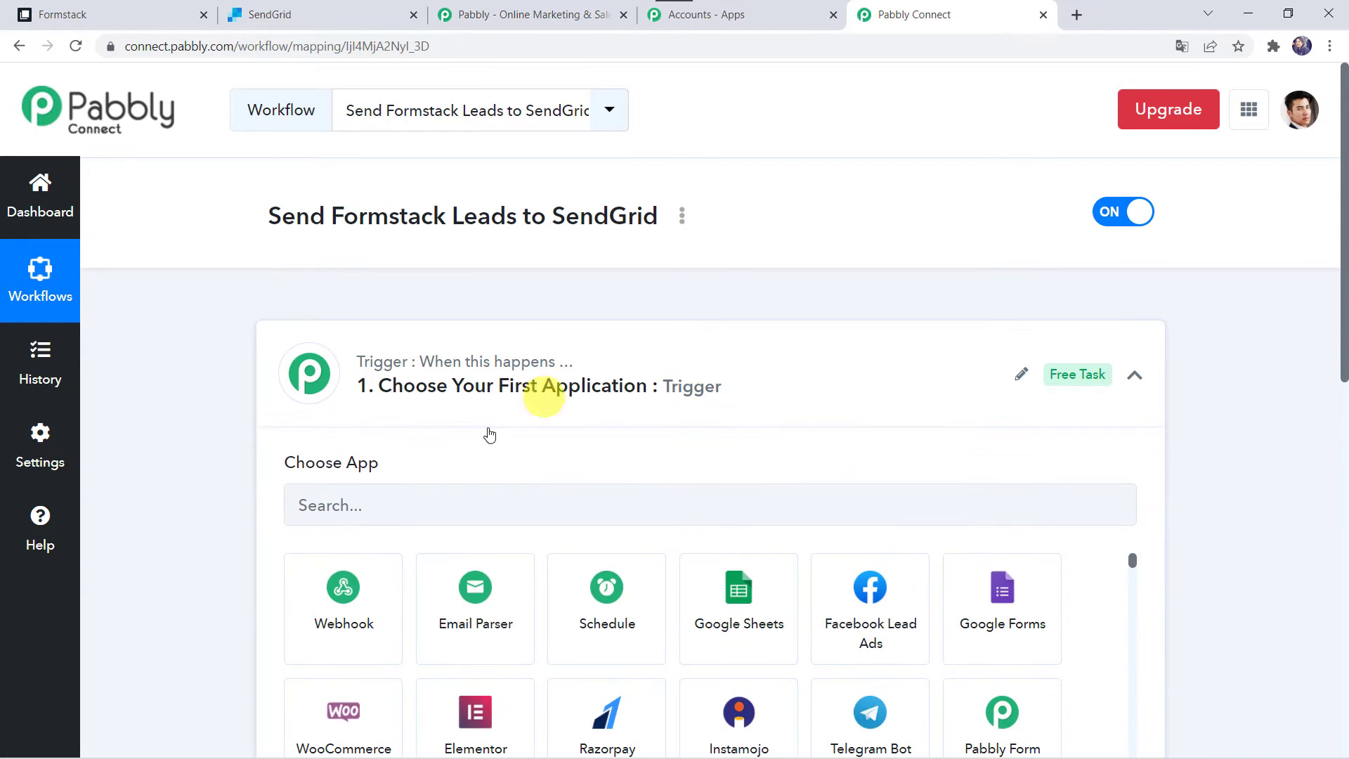
{"action": "left_click", "coordinate": [389, 506]}
{"action": "type", "text": "F"}
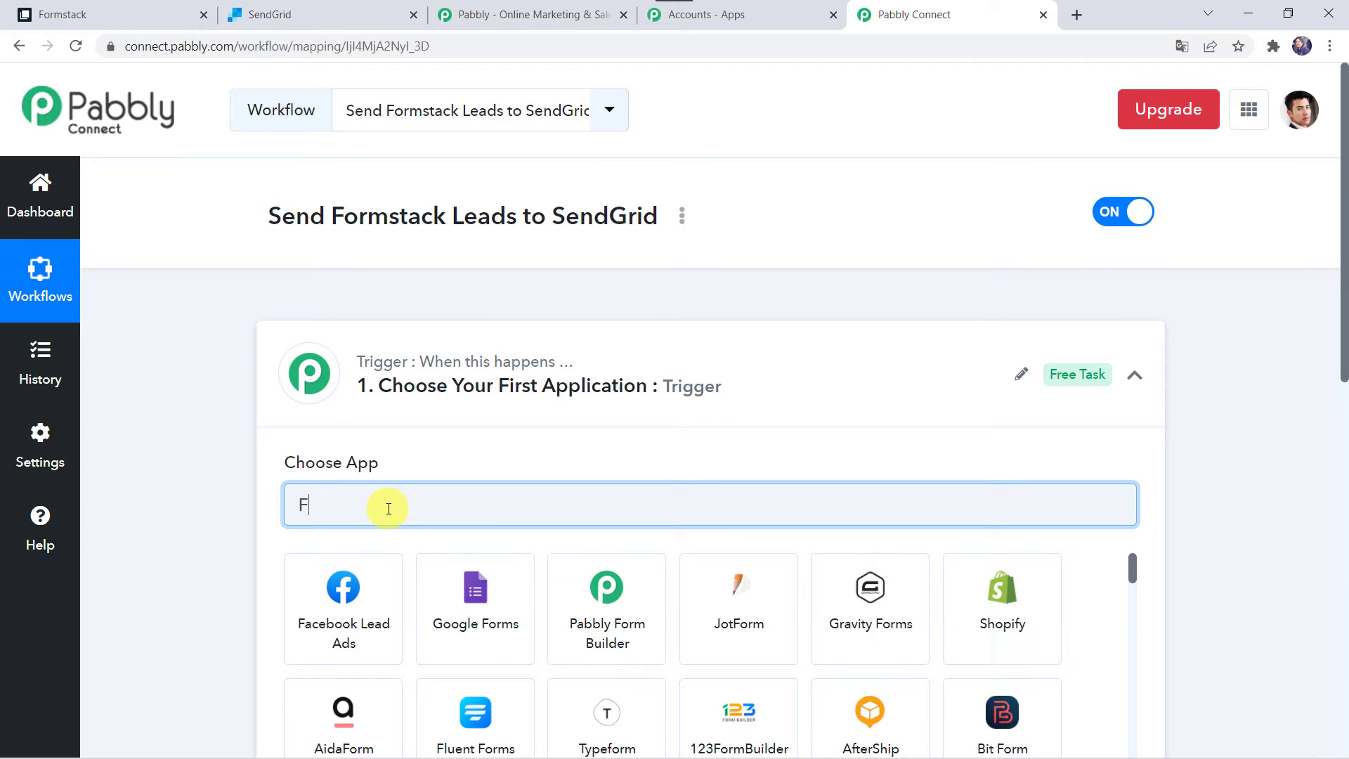
{"action": "type", "text": "ormst"}
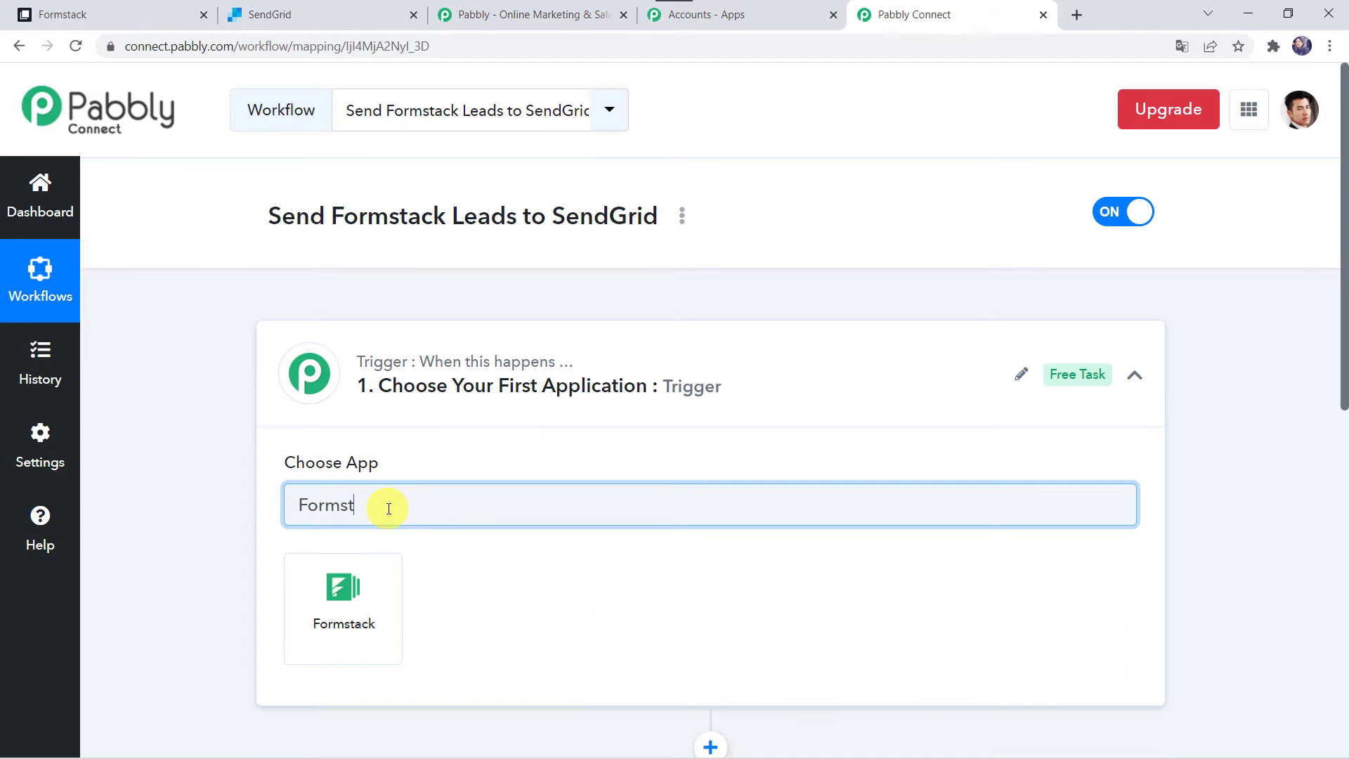
{"action": "left_click", "coordinate": [349, 594]}
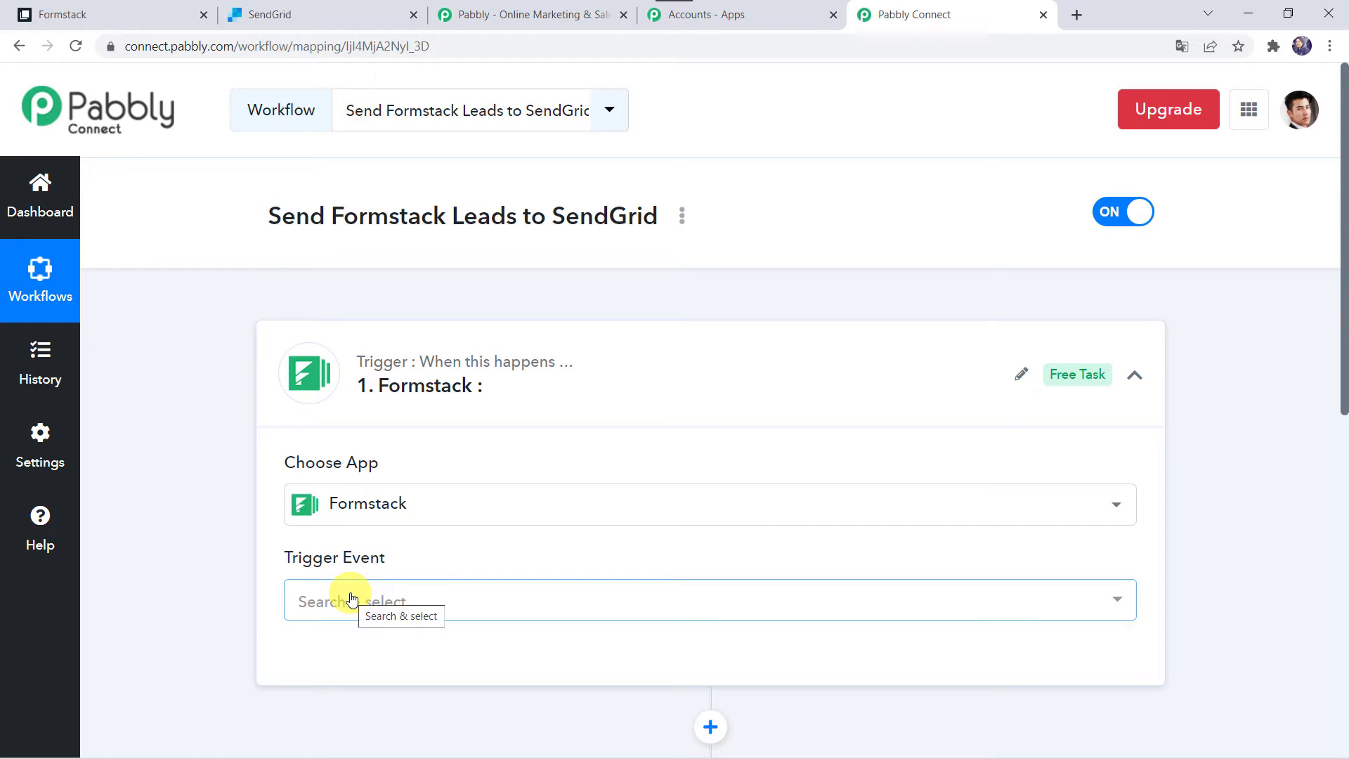
Set the trigger event to New Form Submission and bring up the Formstack connection panel
{"action": "left_click", "coordinate": [352, 597]}
{"action": "scroll", "coordinate": [352, 597], "scroll_direction": "down", "scroll_amount": 2}
{"action": "left_click", "coordinate": [383, 413]}
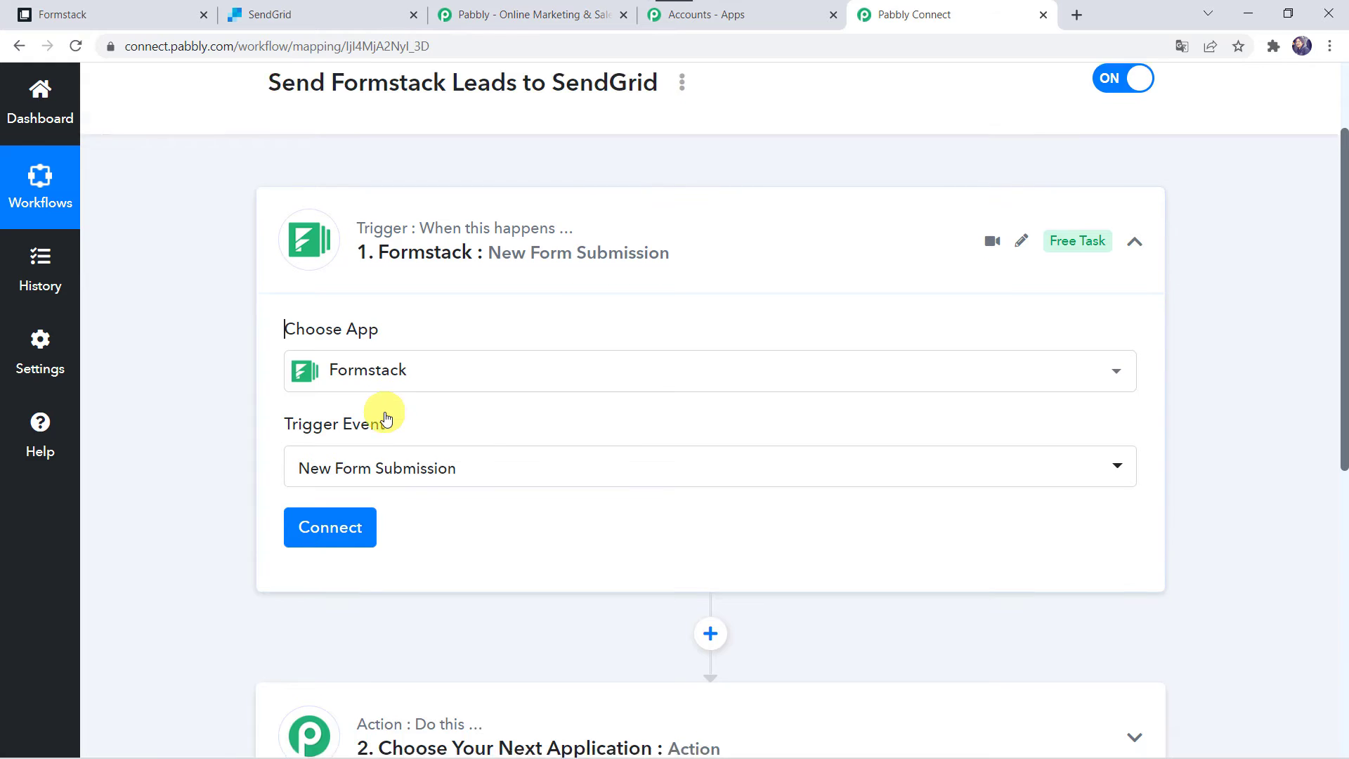
{"action": "scroll", "coordinate": [366, 421], "scroll_direction": "down", "scroll_amount": 2}
{"action": "left_click", "coordinate": [328, 443]}
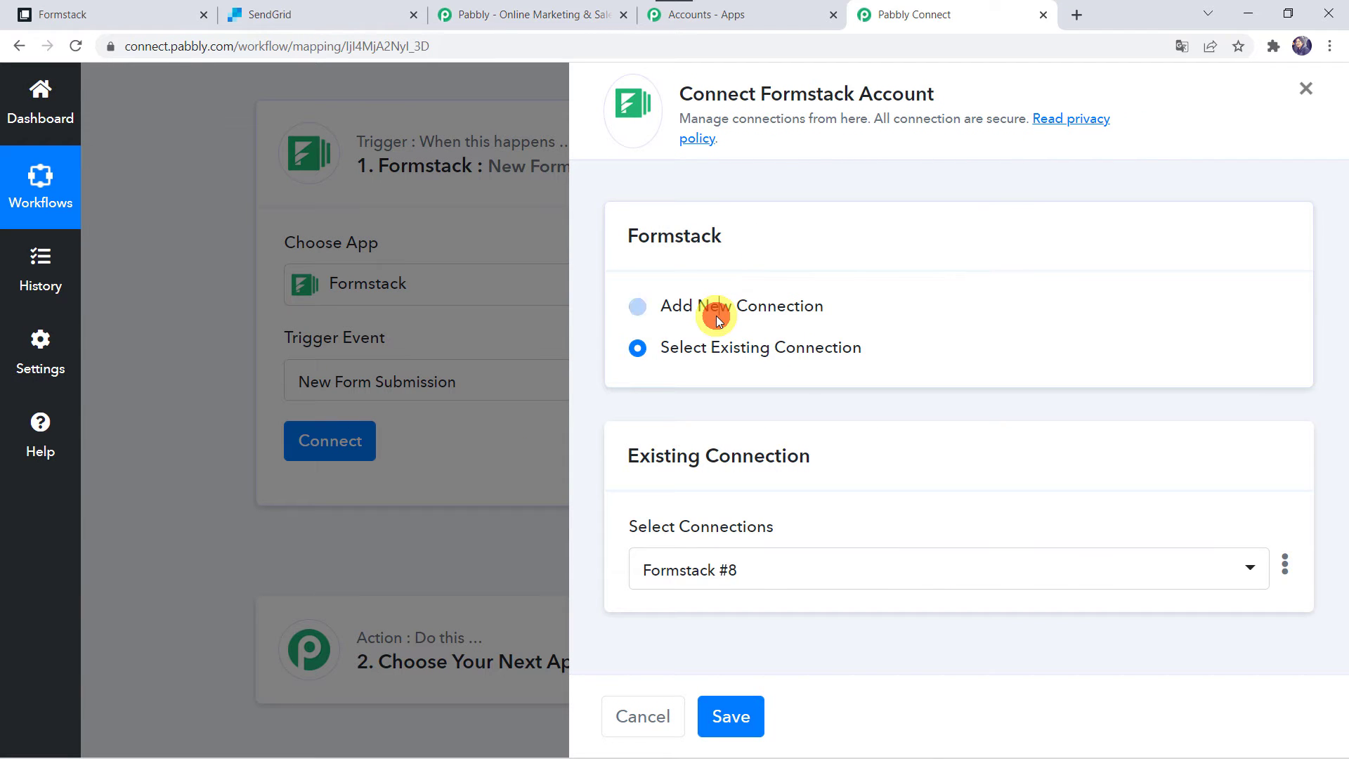
Add a new Formstack connection and authorize Pabbly Connect's access in the popup
{"action": "left_click", "coordinate": [715, 309]}
{"action": "left_click", "coordinate": [769, 548]}
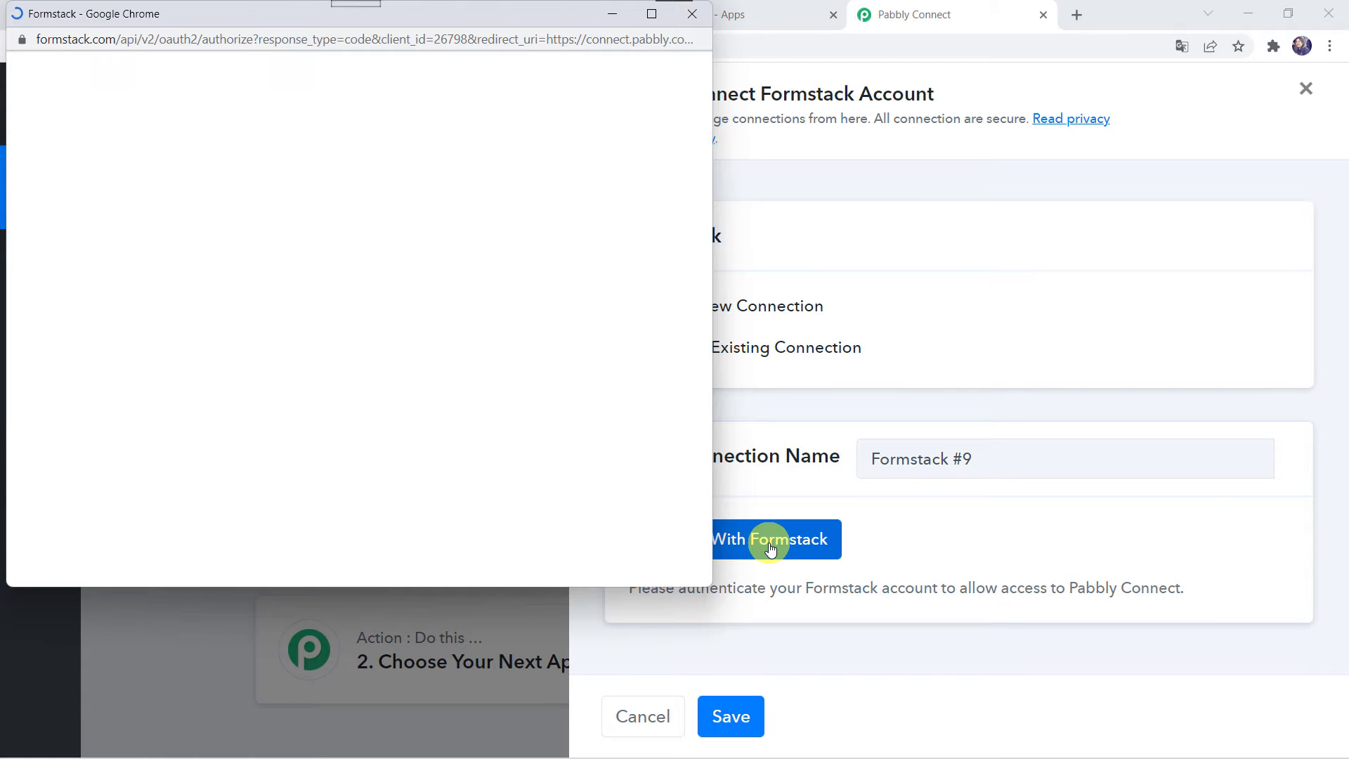
{"action": "left_click", "coordinate": [654, 14]}
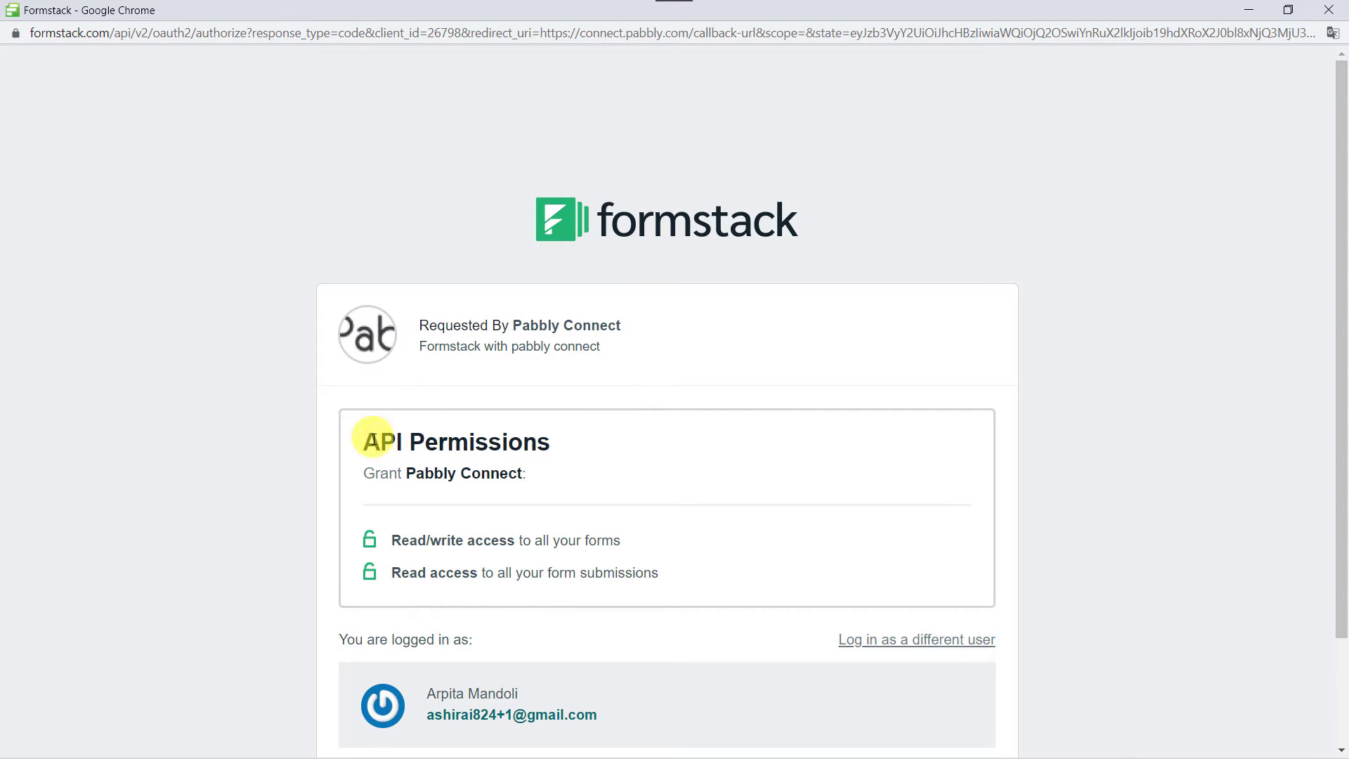
{"action": "scroll", "coordinate": [569, 446], "scroll_direction": "down", "scroll_amount": 2}
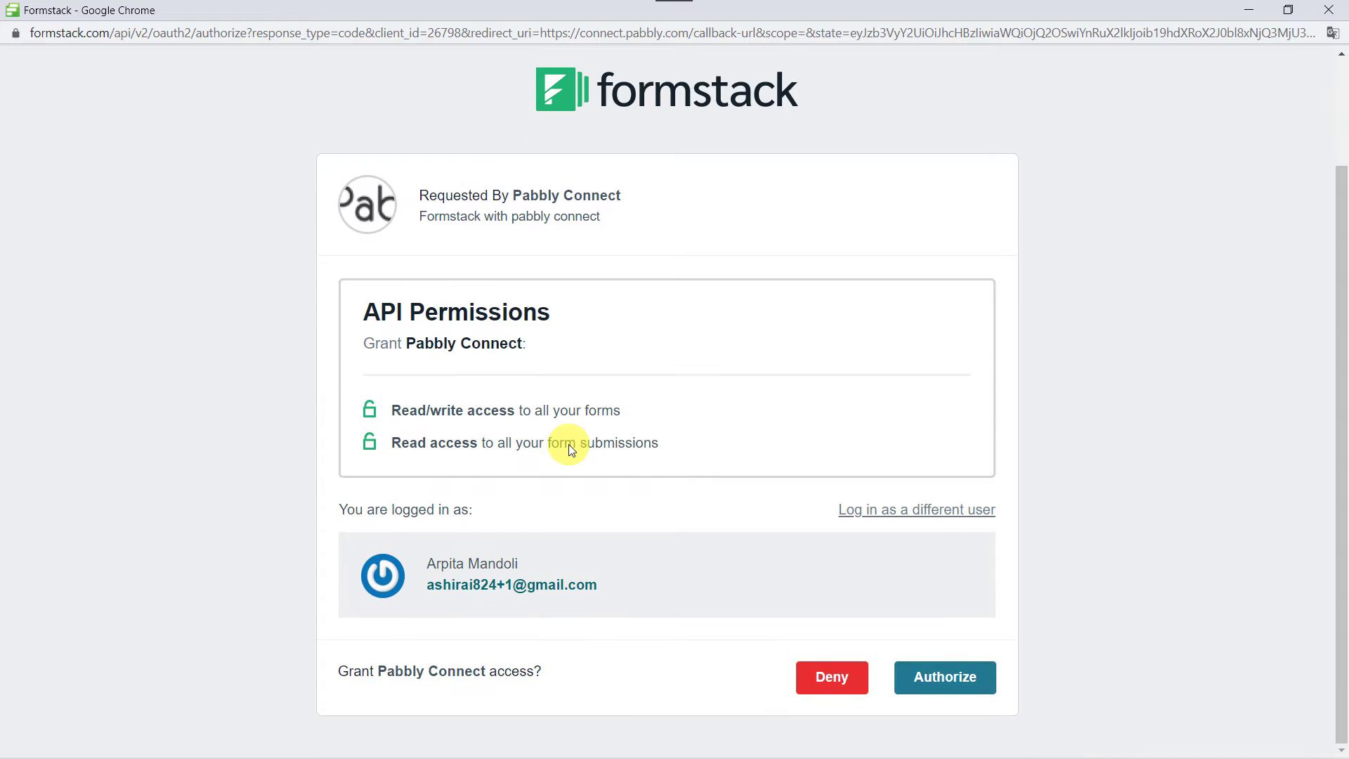
{"action": "left_click", "coordinate": [937, 683]}
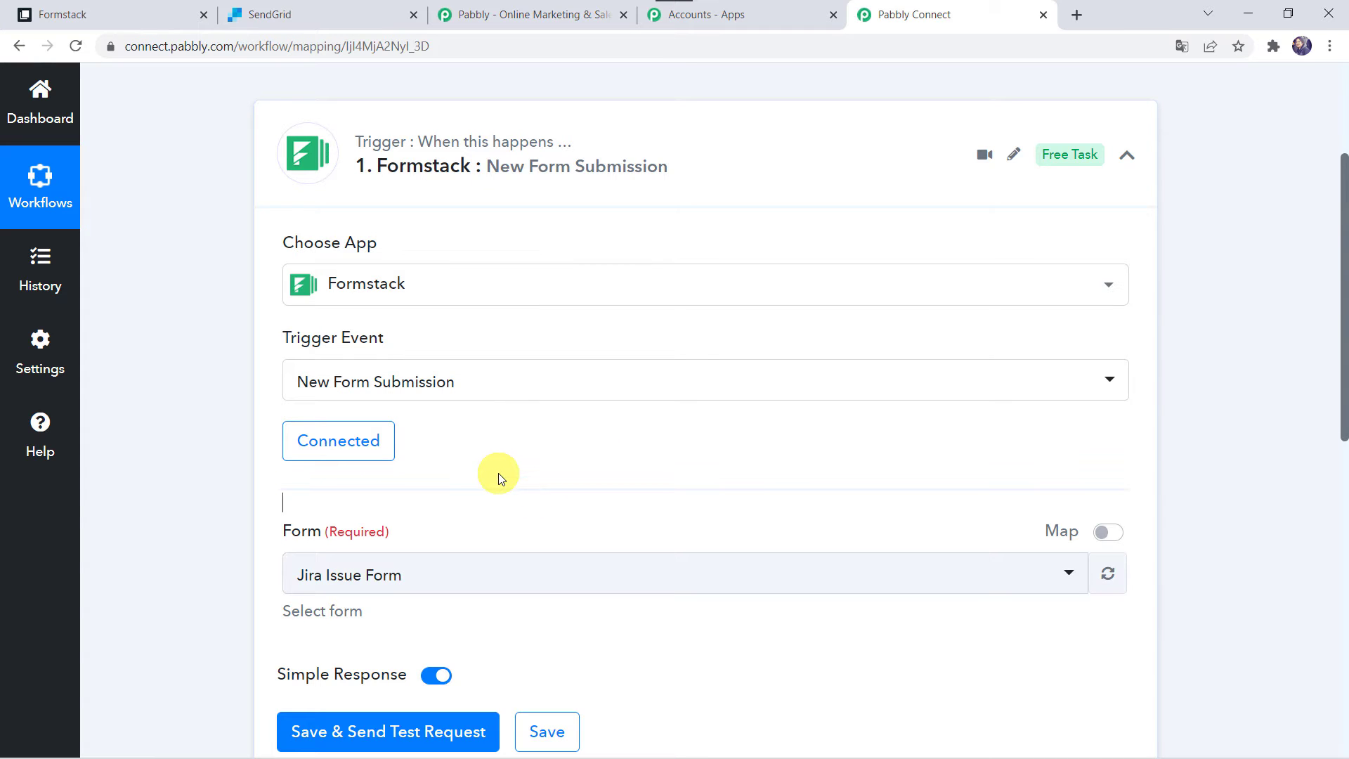
{"action": "scroll", "coordinate": [499, 474], "scroll_direction": "down", "scroll_amount": 2}
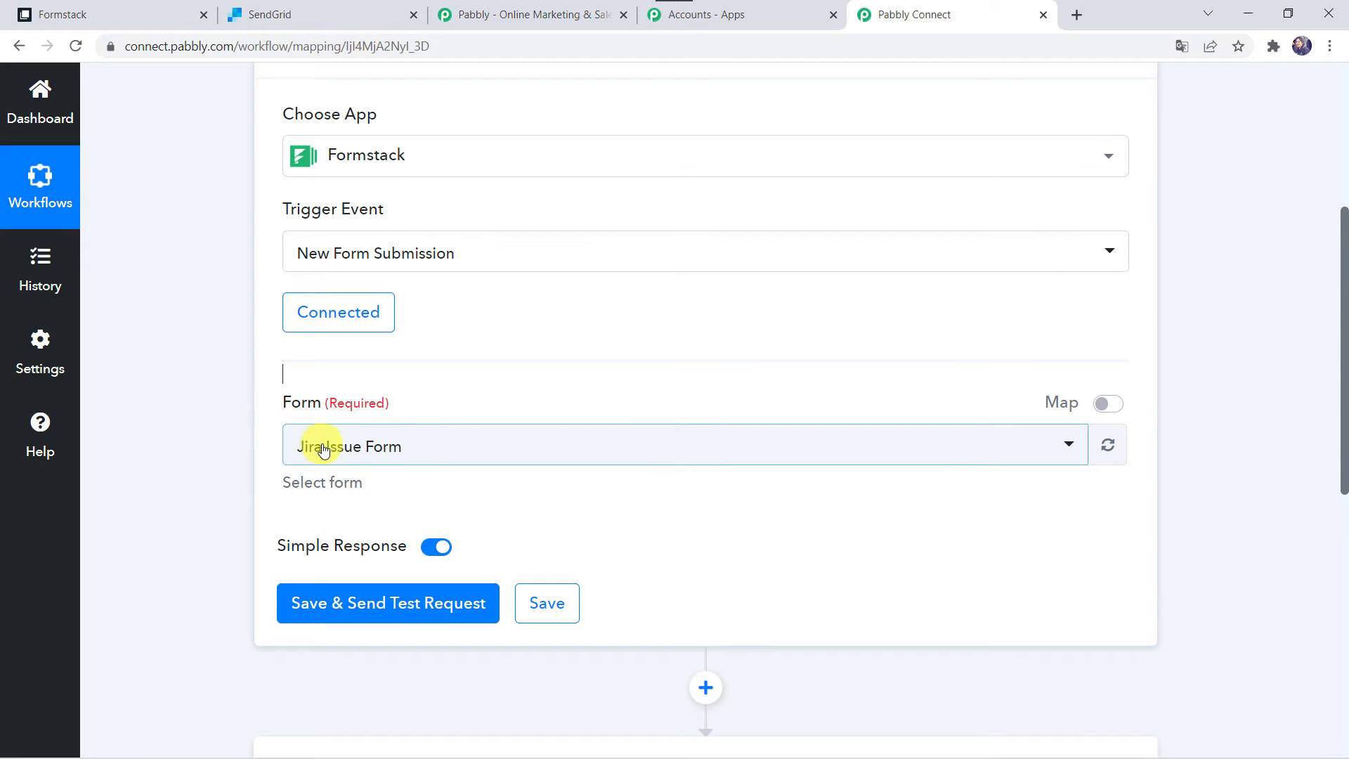
In Formstack, open Lead Form and review its Name, Email and Phone fields
{"action": "left_click", "coordinate": [121, 13]}
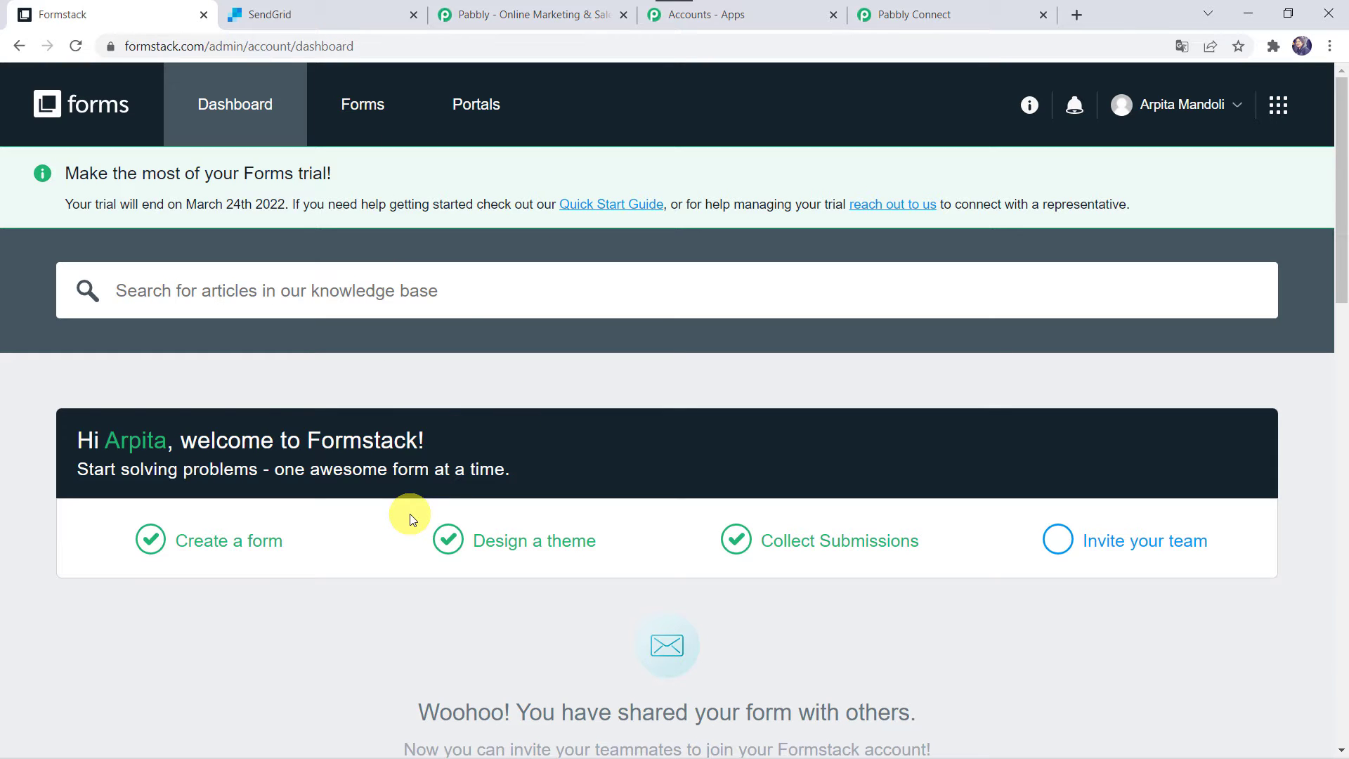
{"action": "scroll", "coordinate": [326, 604], "scroll_direction": "down", "scroll_amount": 9}
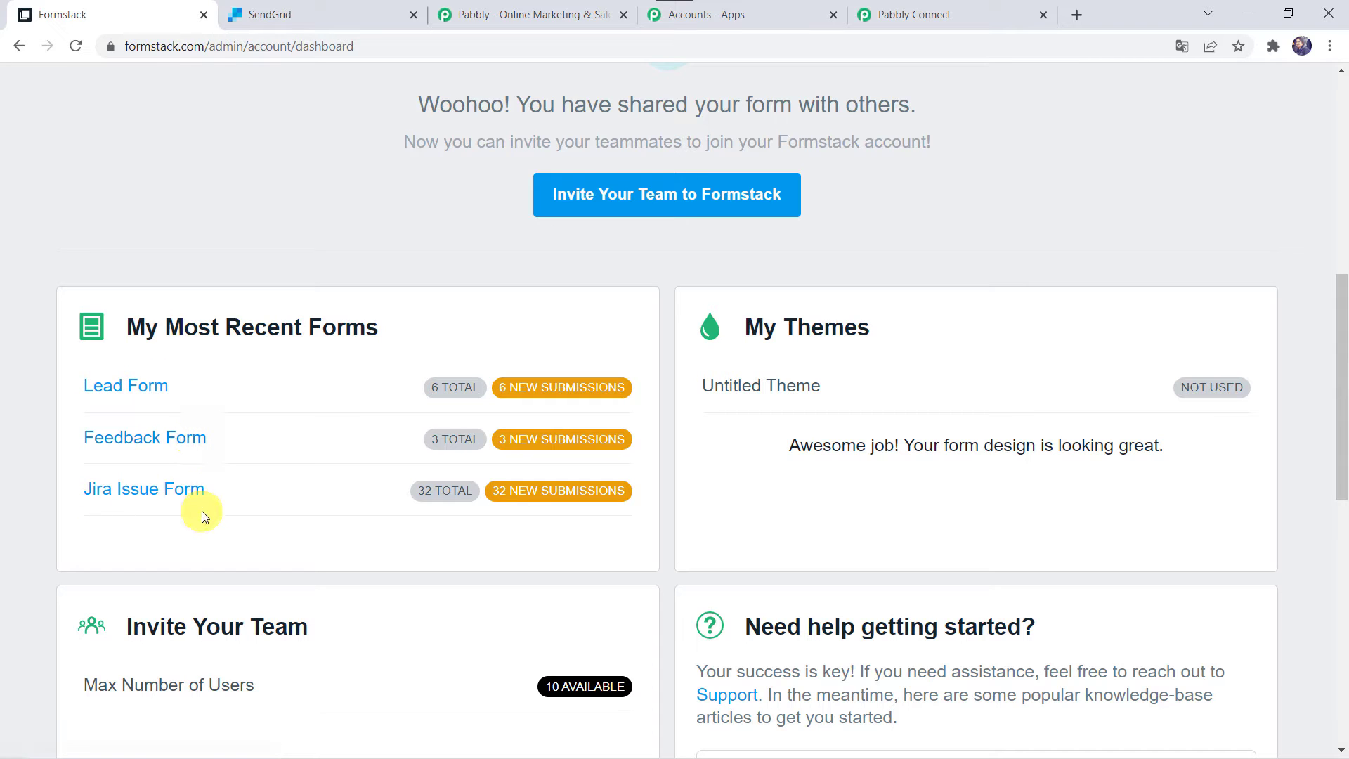
{"action": "left_click", "coordinate": [146, 397]}
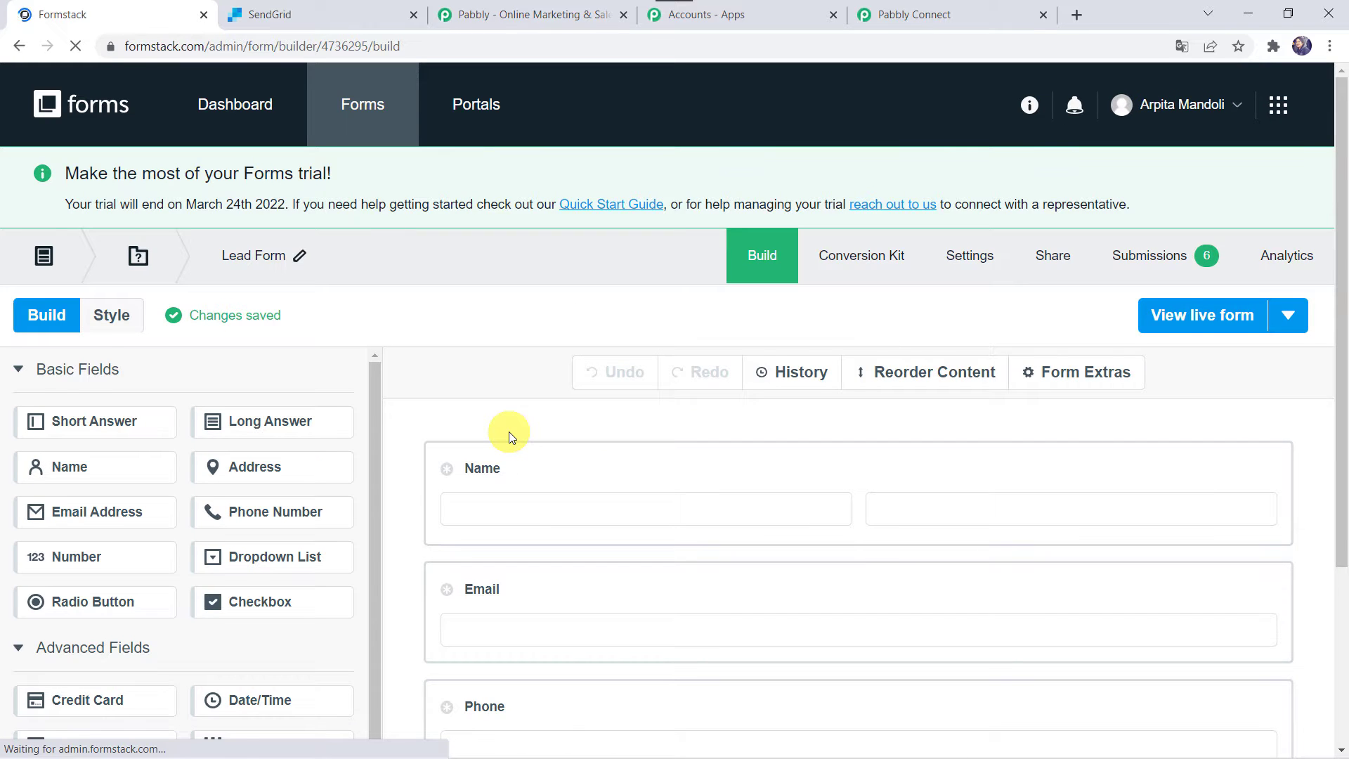
{"action": "scroll", "coordinate": [508, 431], "scroll_direction": "down", "scroll_amount": 1}
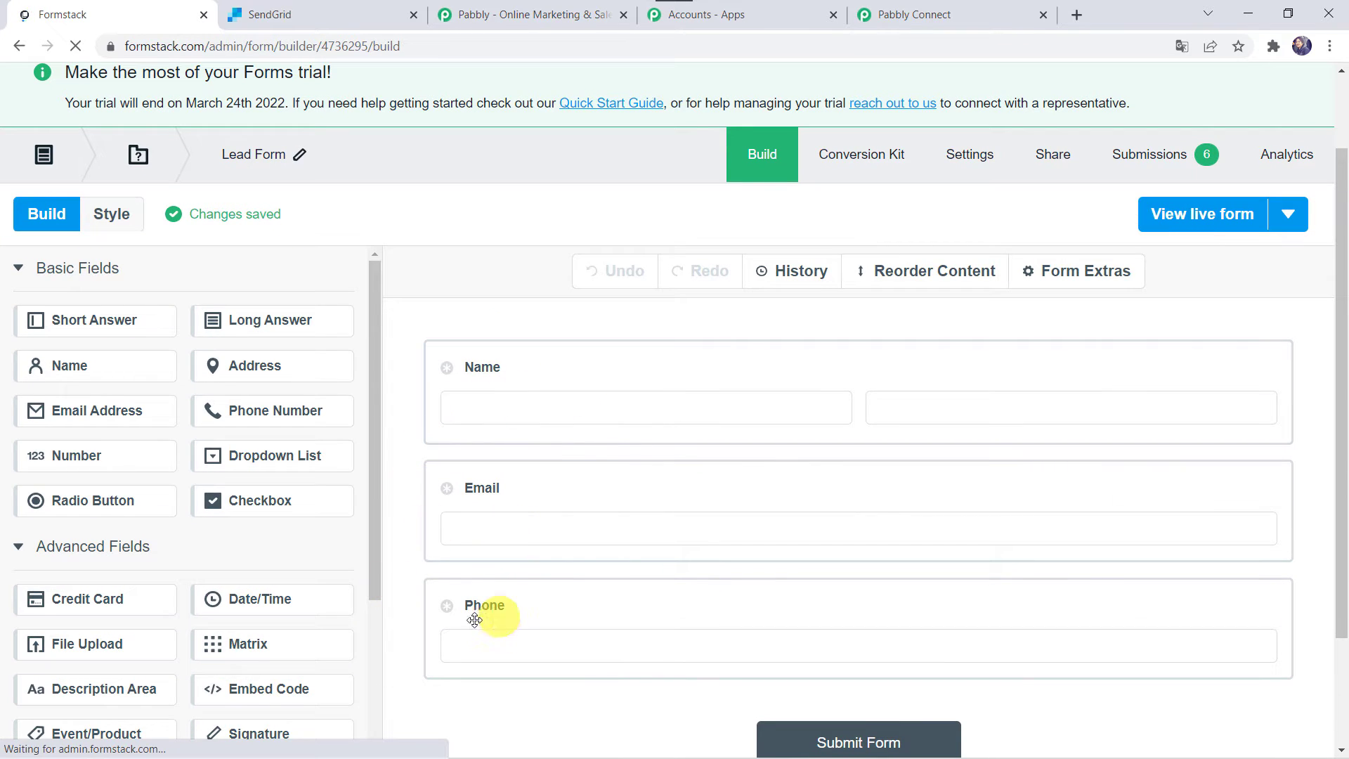
{"action": "scroll", "coordinate": [477, 625], "scroll_direction": "down", "scroll_amount": 2}
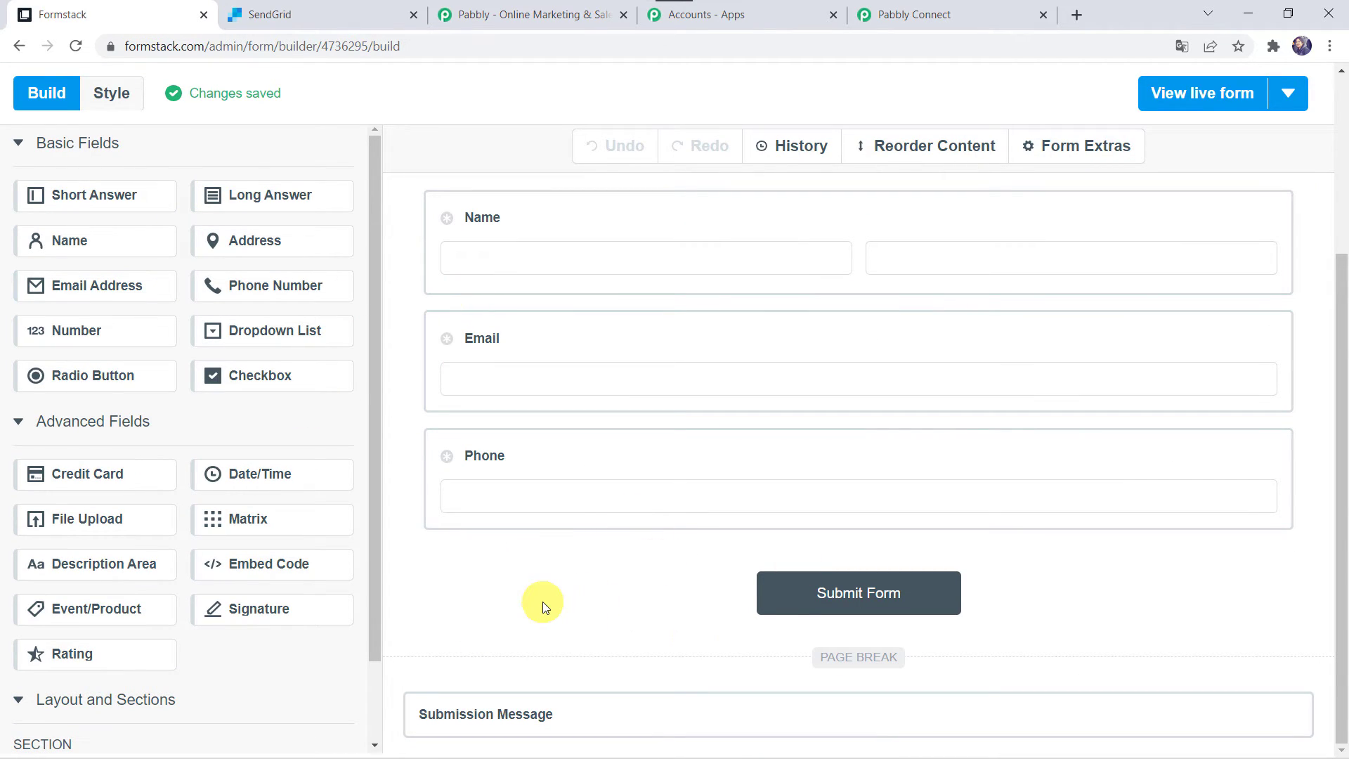
{"action": "scroll", "coordinate": [542, 601], "scroll_direction": "up", "scroll_amount": 4}
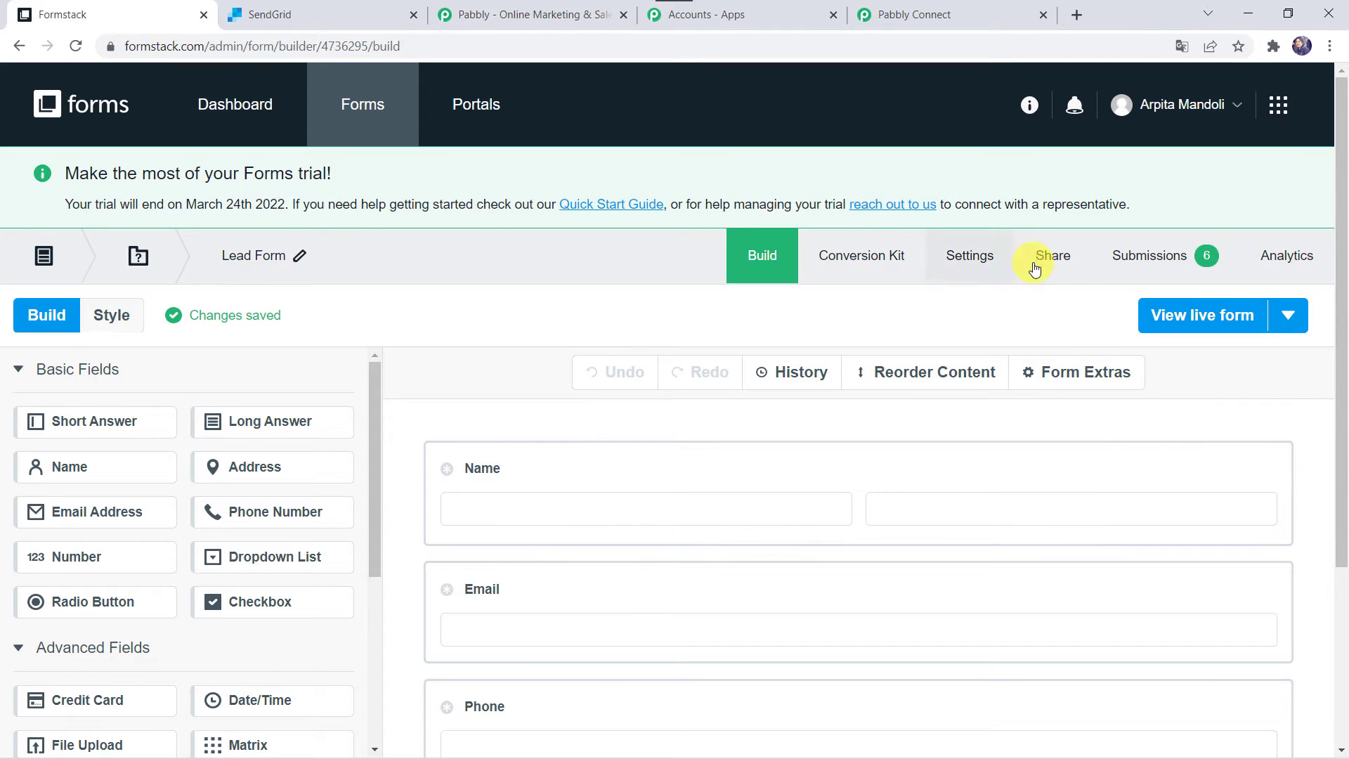
Check the Lead Form's Share options, then go back to the Pabbly Connect workflow
{"action": "left_click", "coordinate": [1060, 262]}
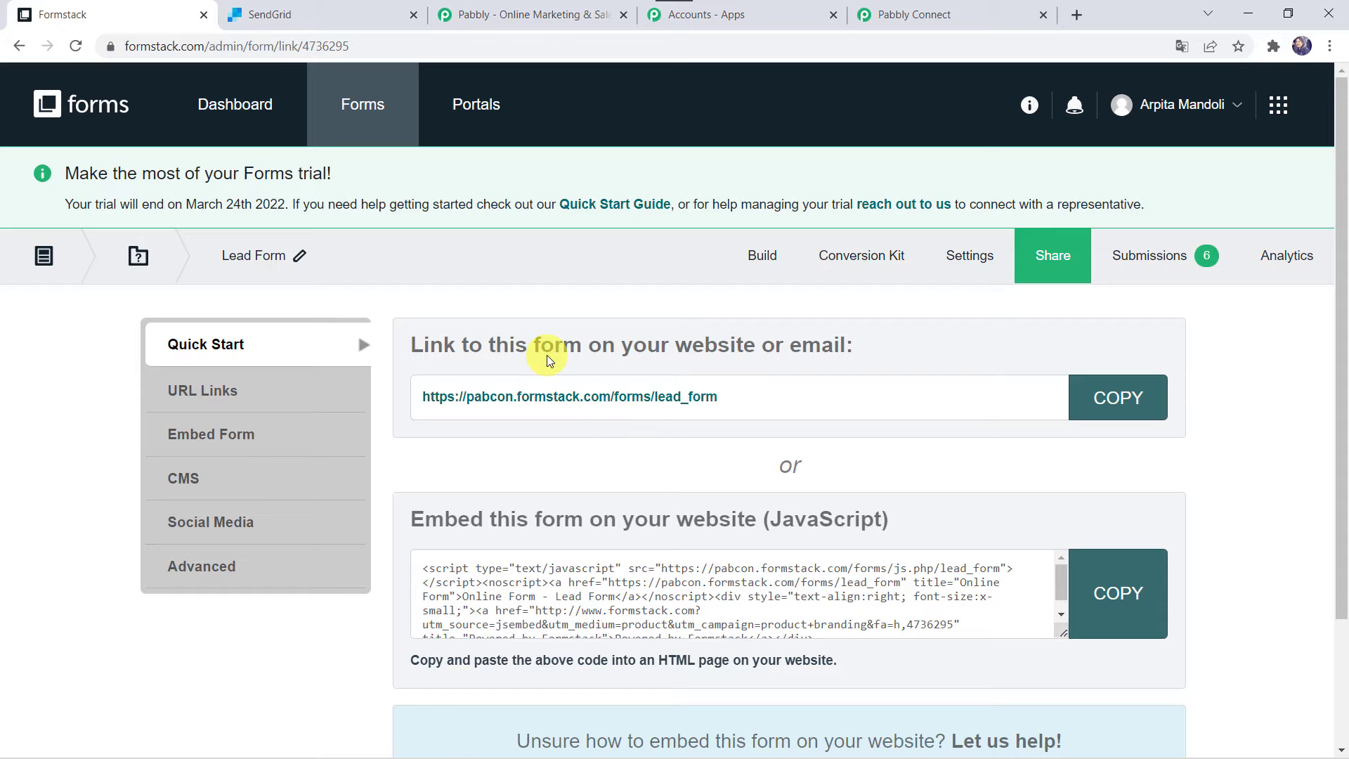
{"action": "left_click", "coordinate": [17, 48]}
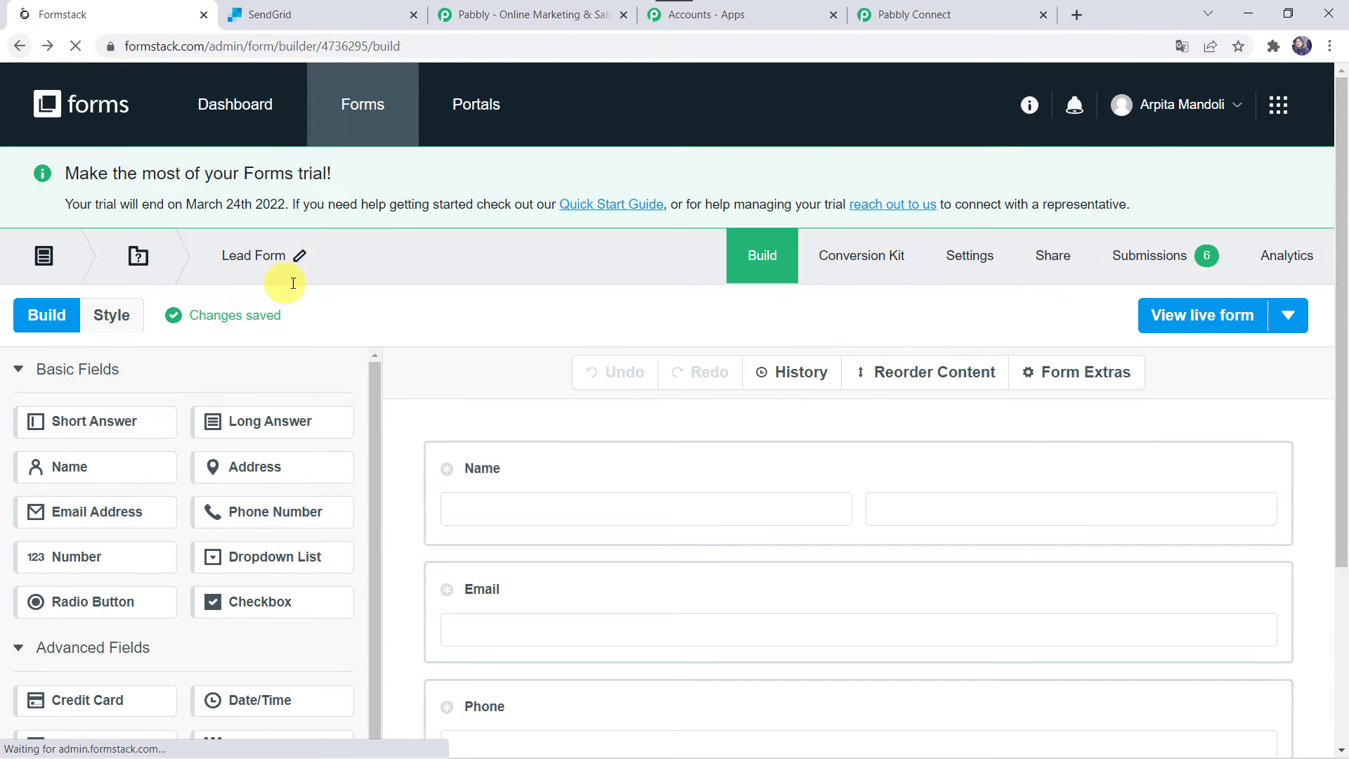
{"action": "left_click", "coordinate": [946, 19]}
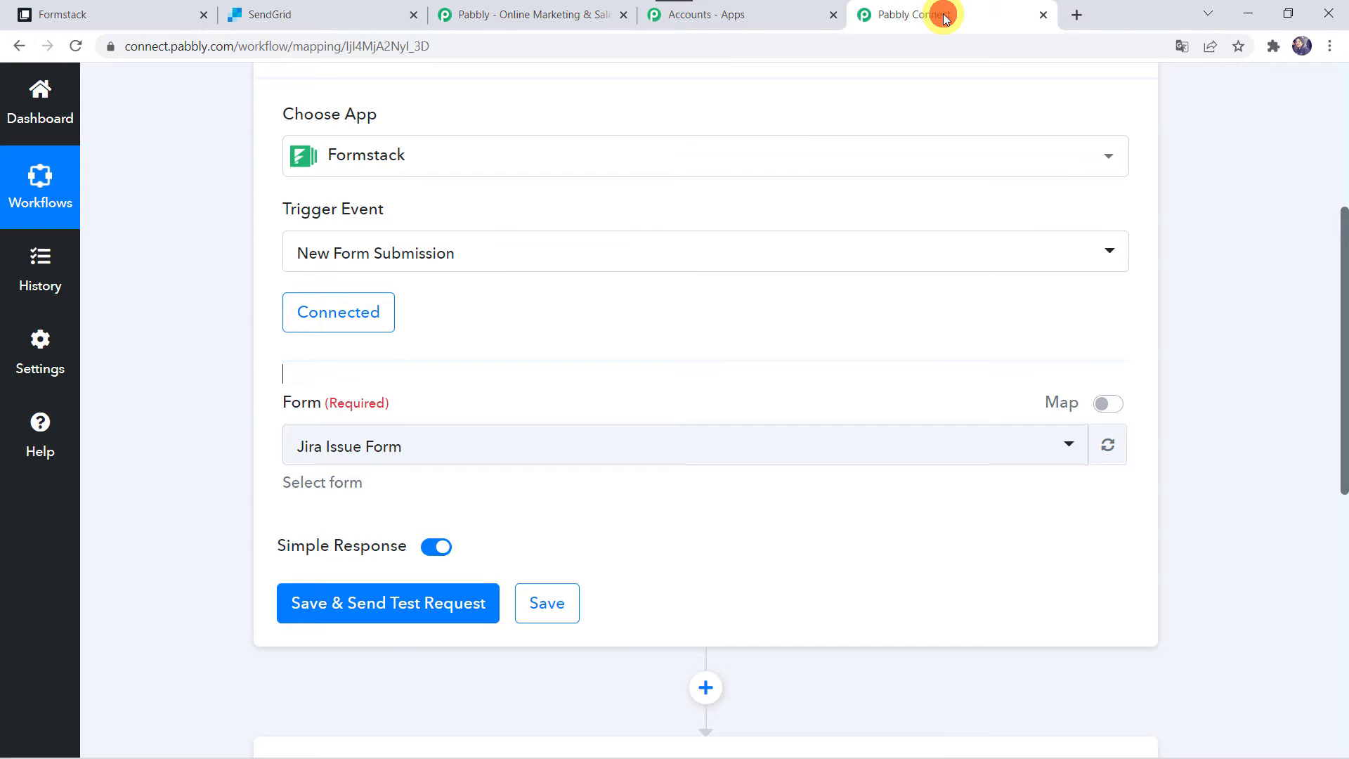
Select Lead Form as the trigger form, await a test response, and return to Formstack's builder
{"action": "left_click", "coordinate": [358, 447]}
{"action": "left_click", "coordinate": [318, 618]}
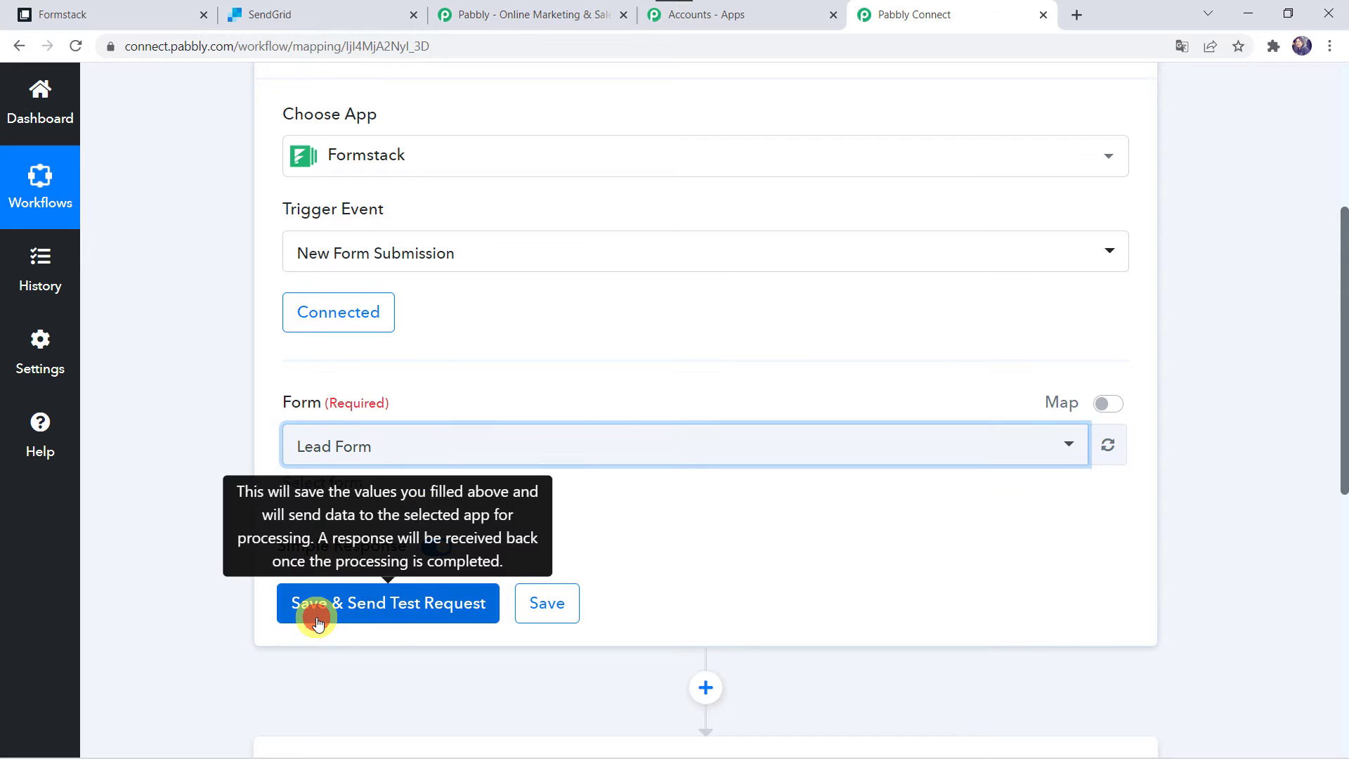
{"action": "left_click", "coordinate": [363, 612]}
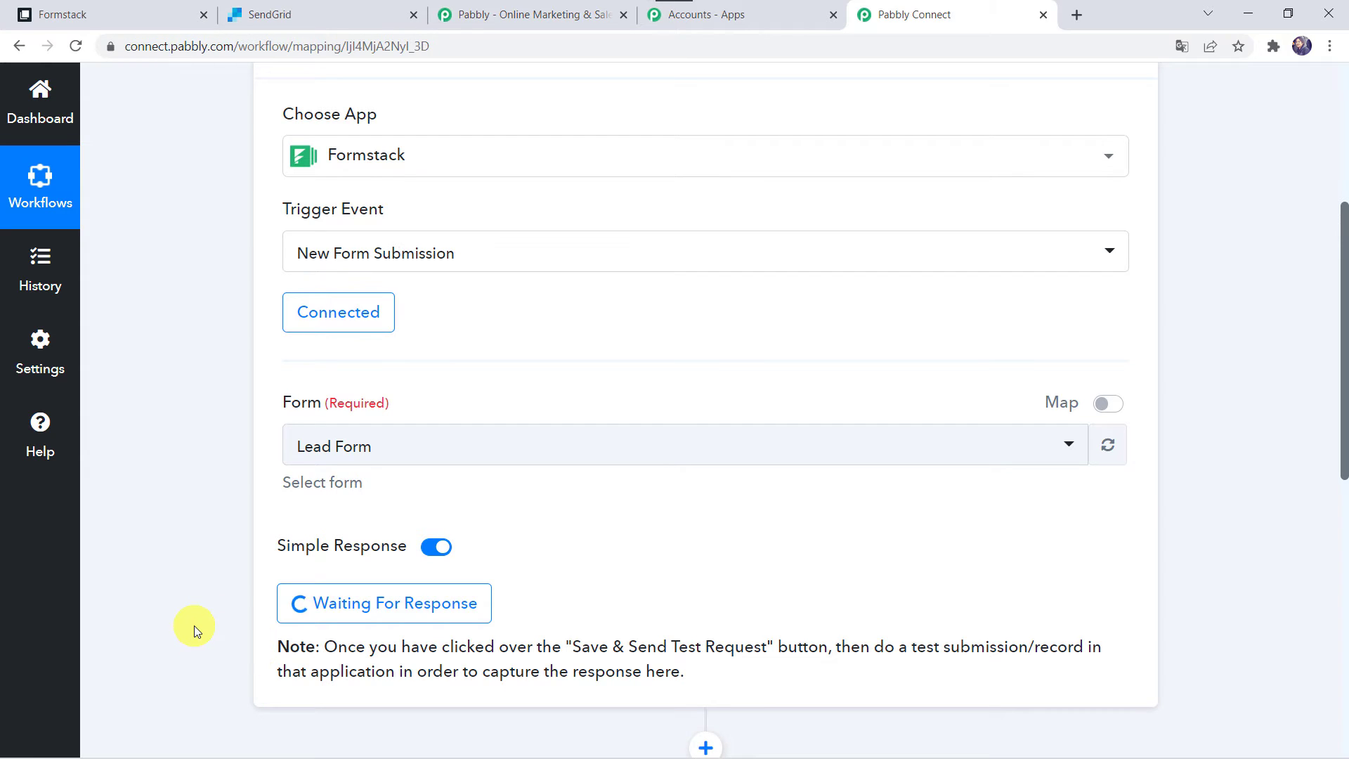
{"action": "left_click", "coordinate": [157, 10]}
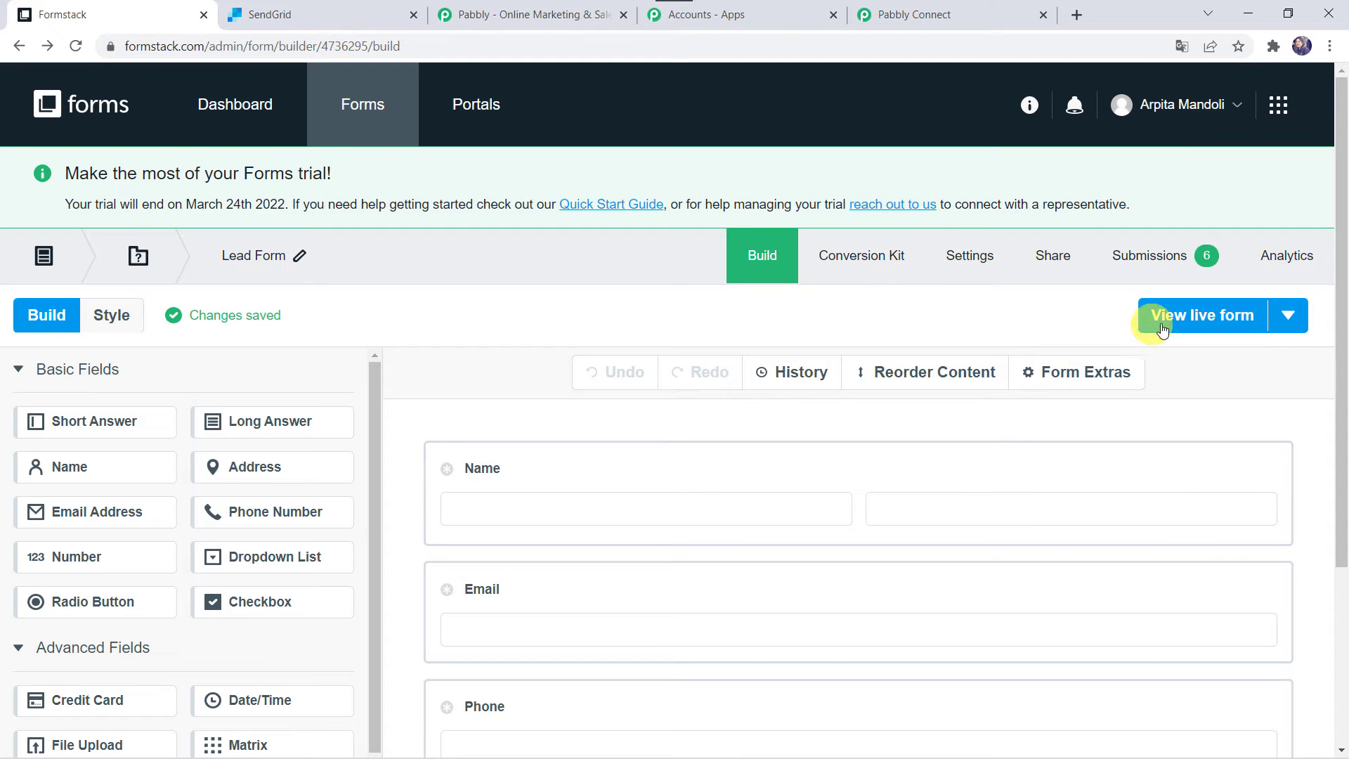
Fill the live Lead Form with a test first name, last name, email and phone, and submit
{"action": "left_click", "coordinate": [1214, 318]}
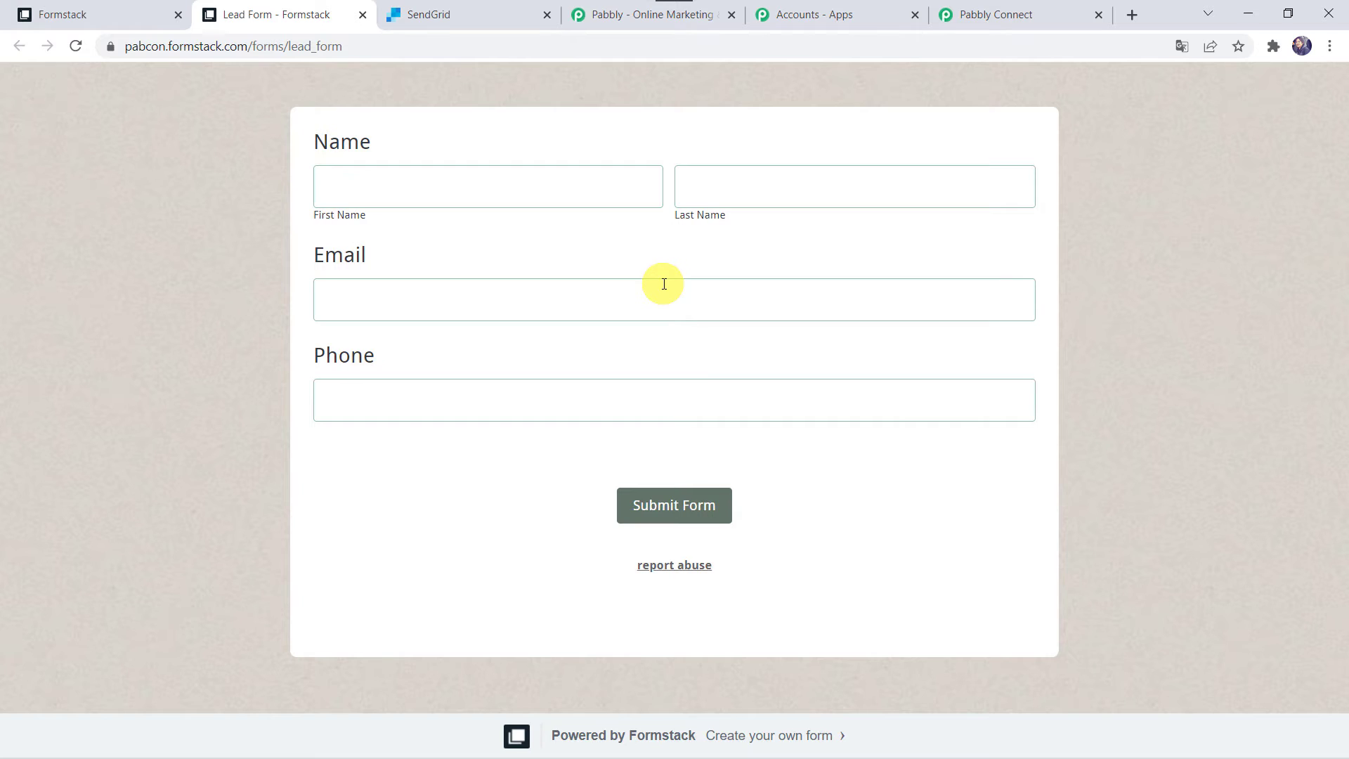
{"action": "left_click", "coordinate": [402, 189]}
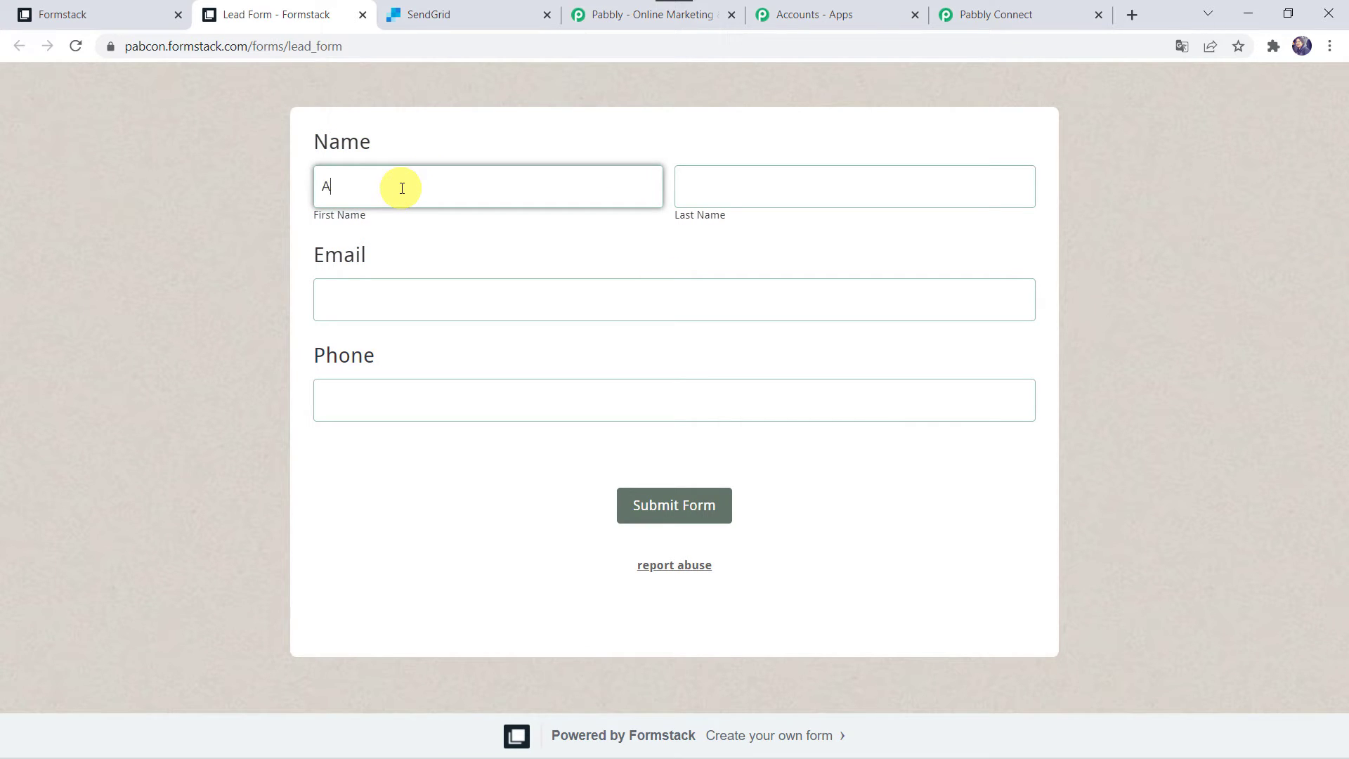
{"action": "key", "text": "Tab"}
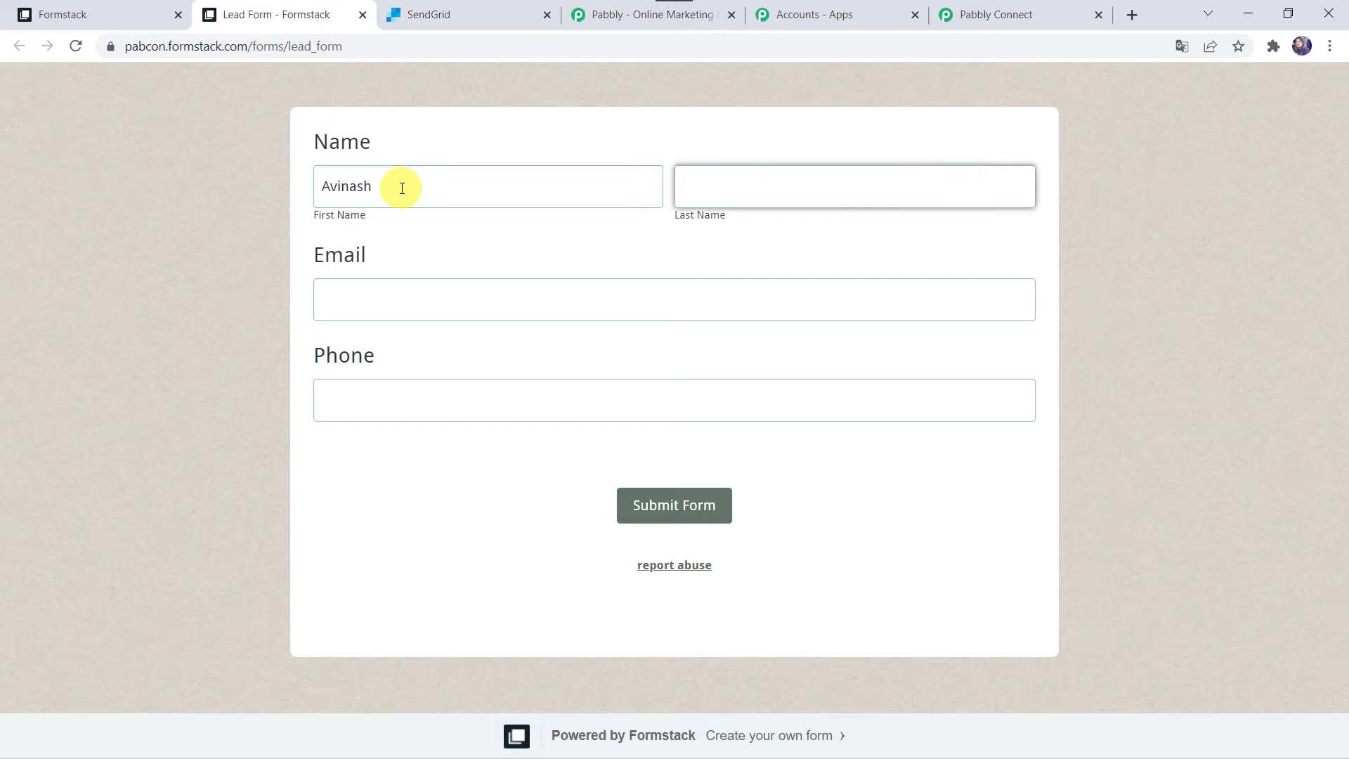
{"action": "type", "text": "Gupta"}
{"action": "key", "text": "Tab"}
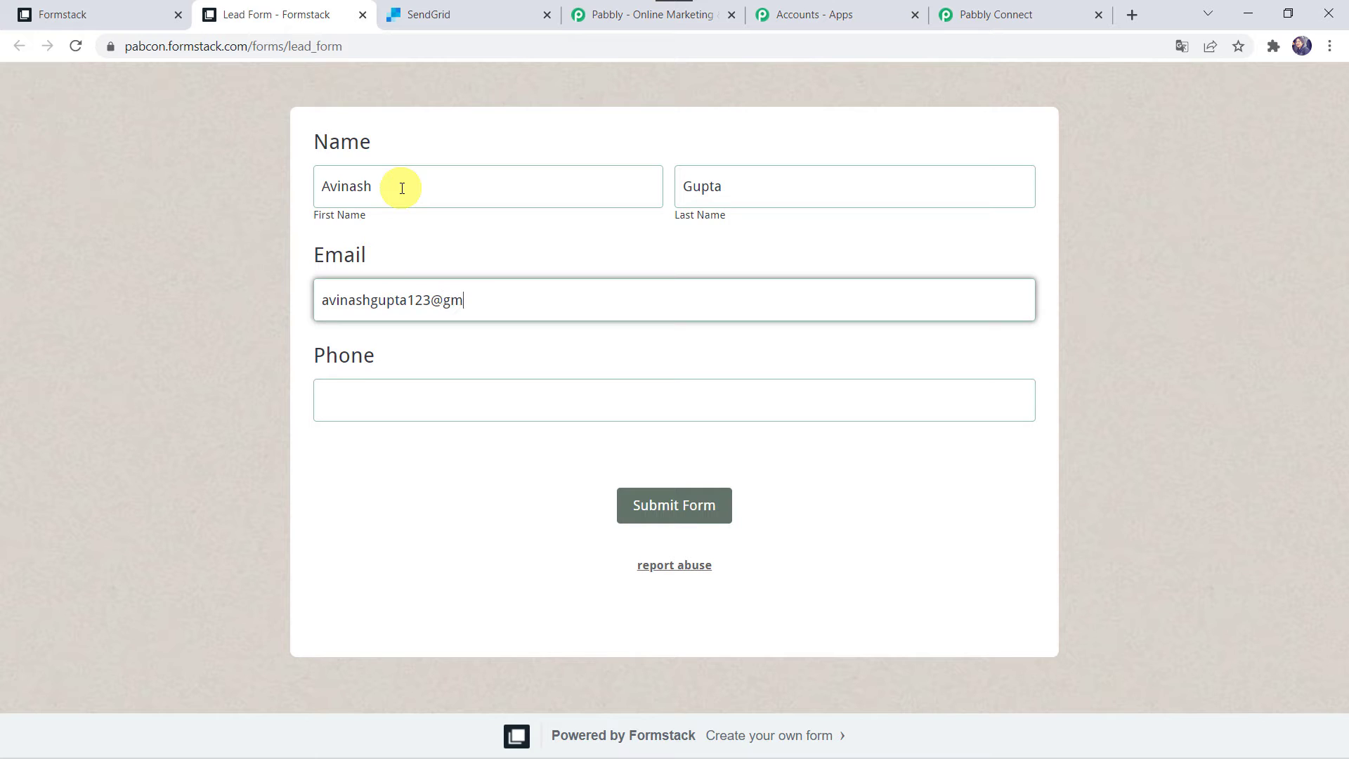
{"action": "key", "text": "Tab"}
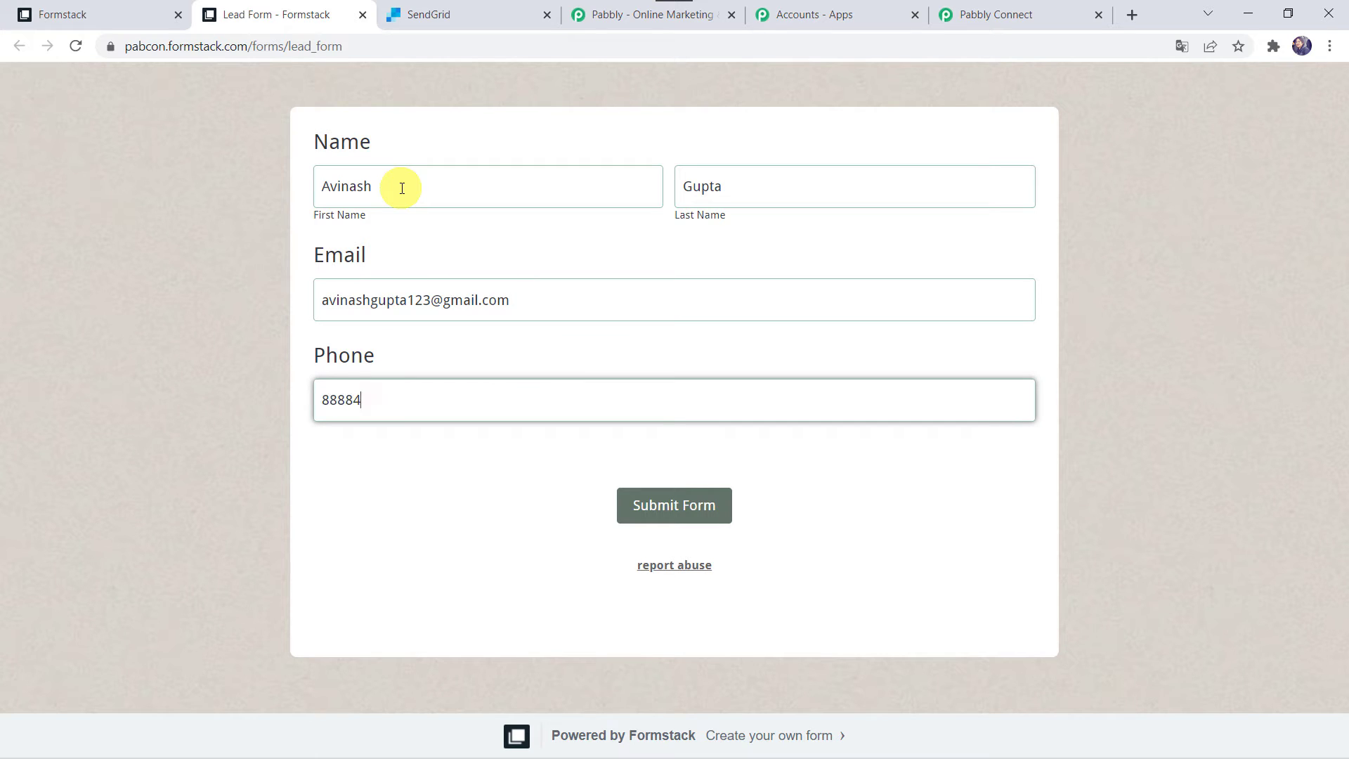
{"action": "left_click", "coordinate": [692, 502]}
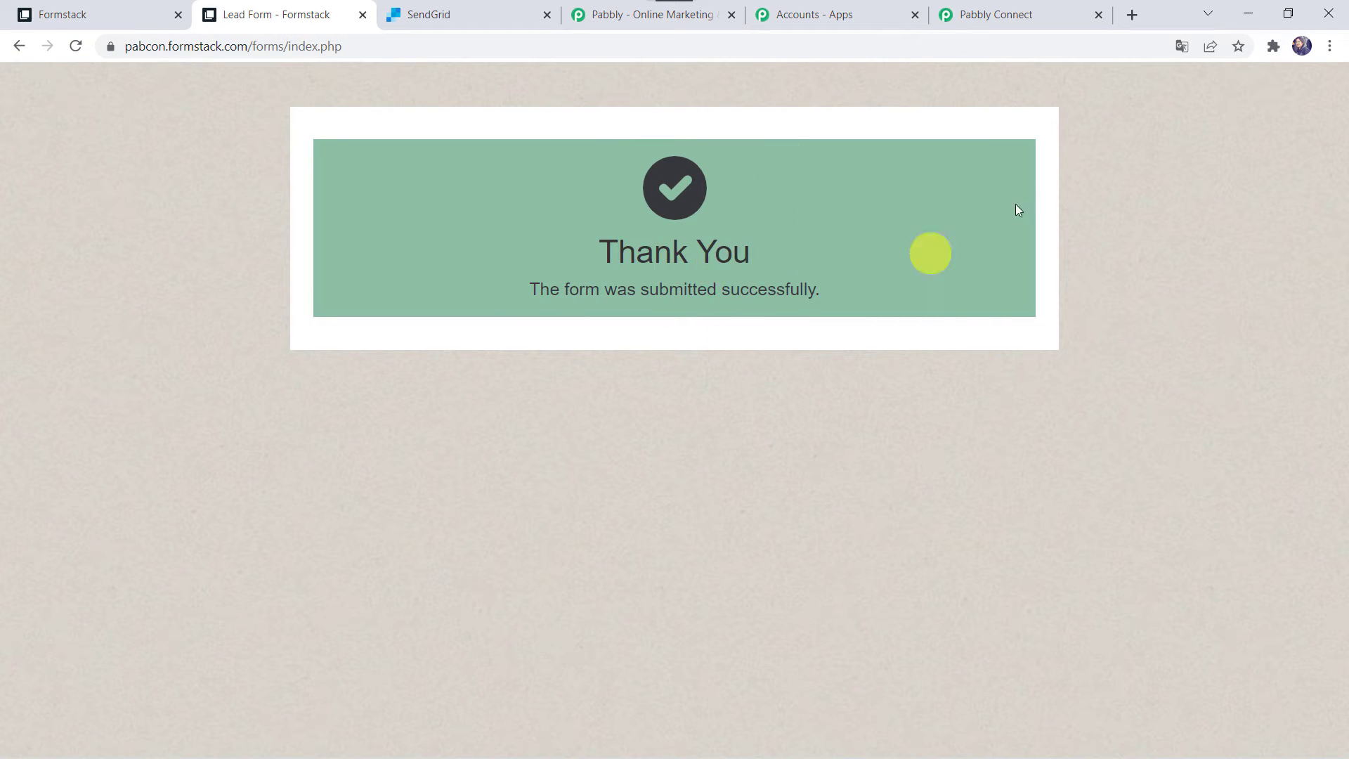
In Pabbly Connect, review the received form ID, name, email and phone values
{"action": "left_click", "coordinate": [1020, 10]}
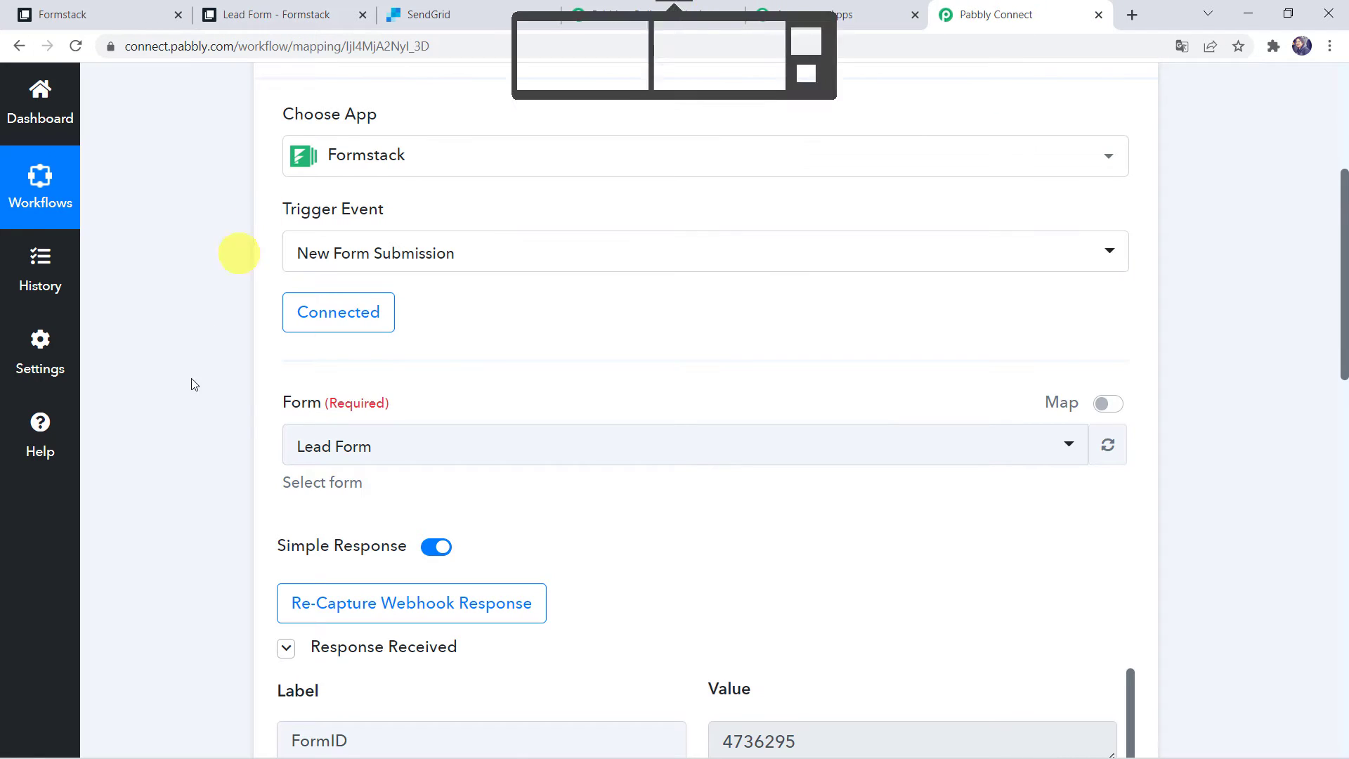
{"action": "scroll", "coordinate": [166, 694], "scroll_direction": "down", "scroll_amount": 5}
{"action": "scroll", "coordinate": [166, 694], "scroll_direction": "down", "scroll_amount": 3}
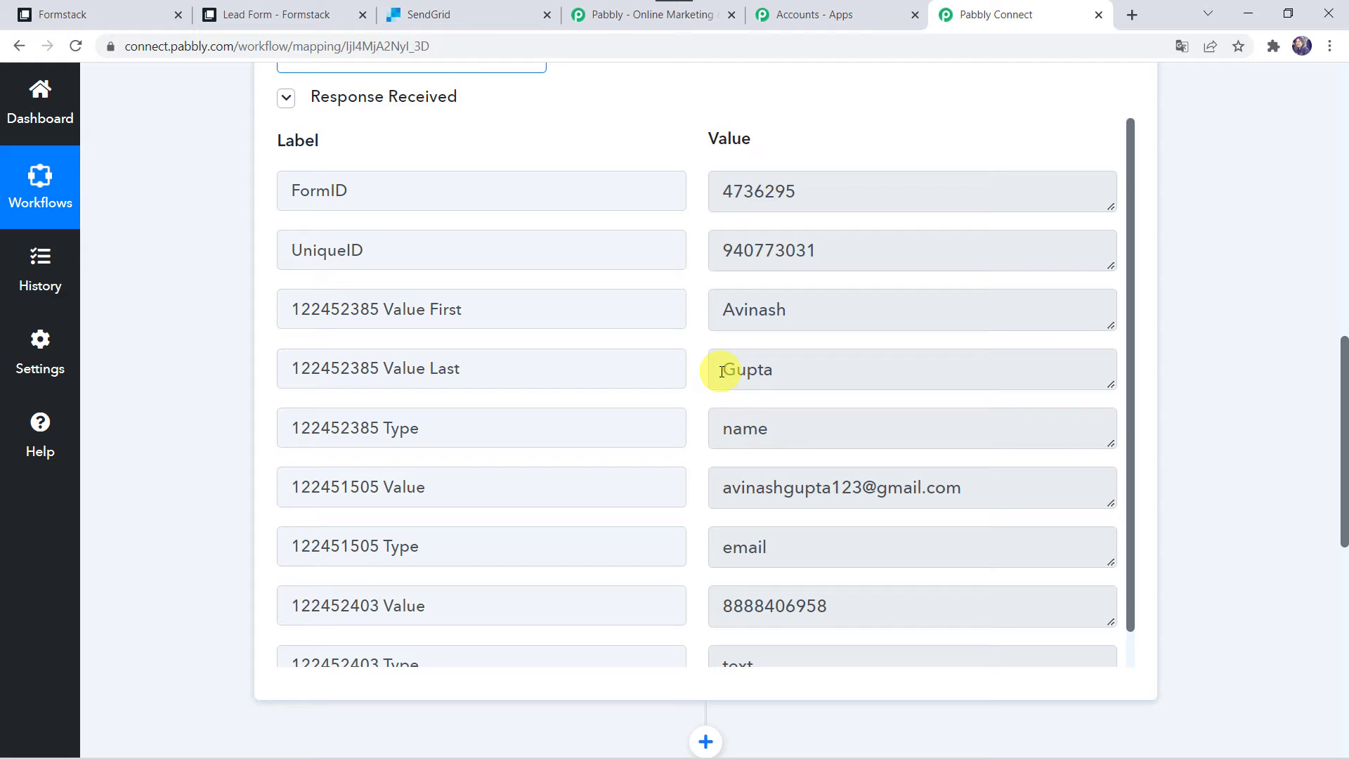
{"action": "scroll", "coordinate": [209, 595], "scroll_direction": "down", "scroll_amount": 8}
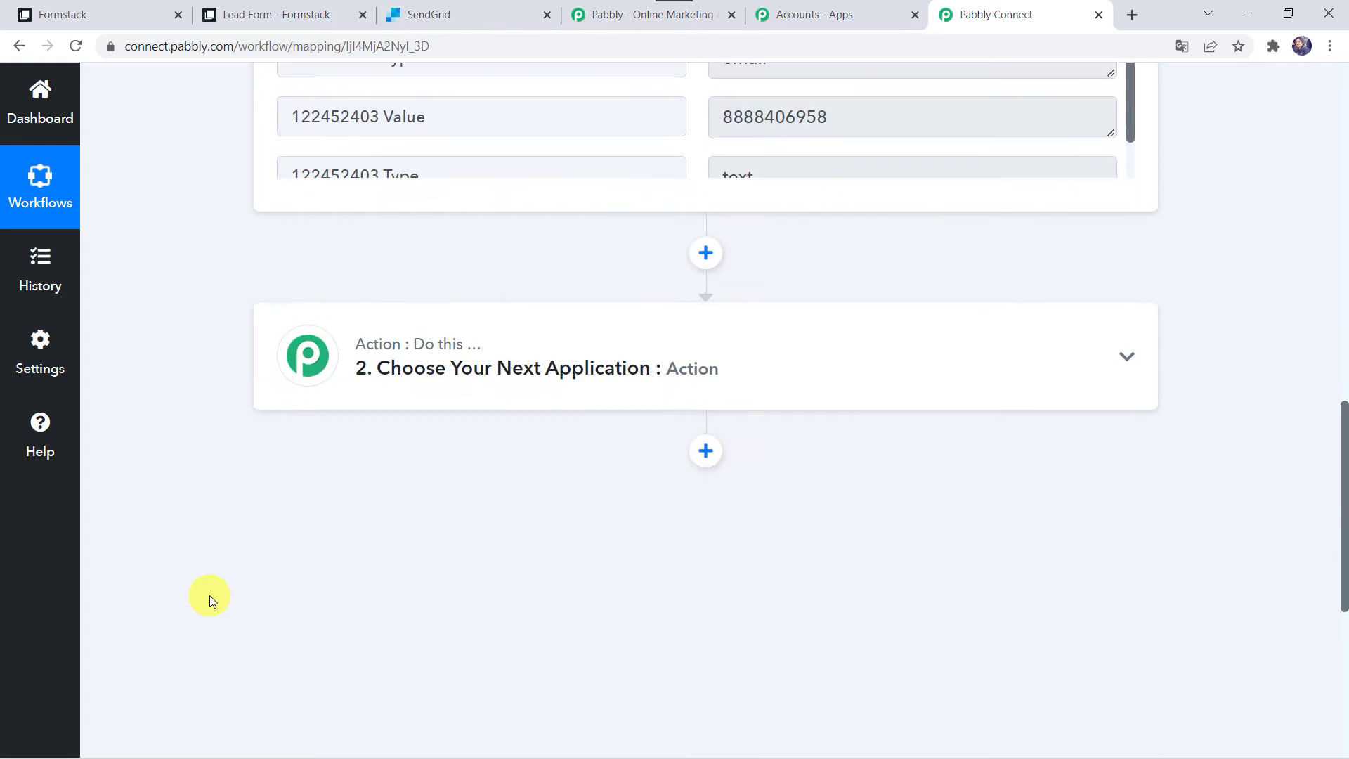
Choose SendGrid as the action step's app
{"action": "left_click", "coordinate": [600, 291]}
{"action": "left_click", "coordinate": [321, 412]}
{"action": "type", "text": "SendGri"}
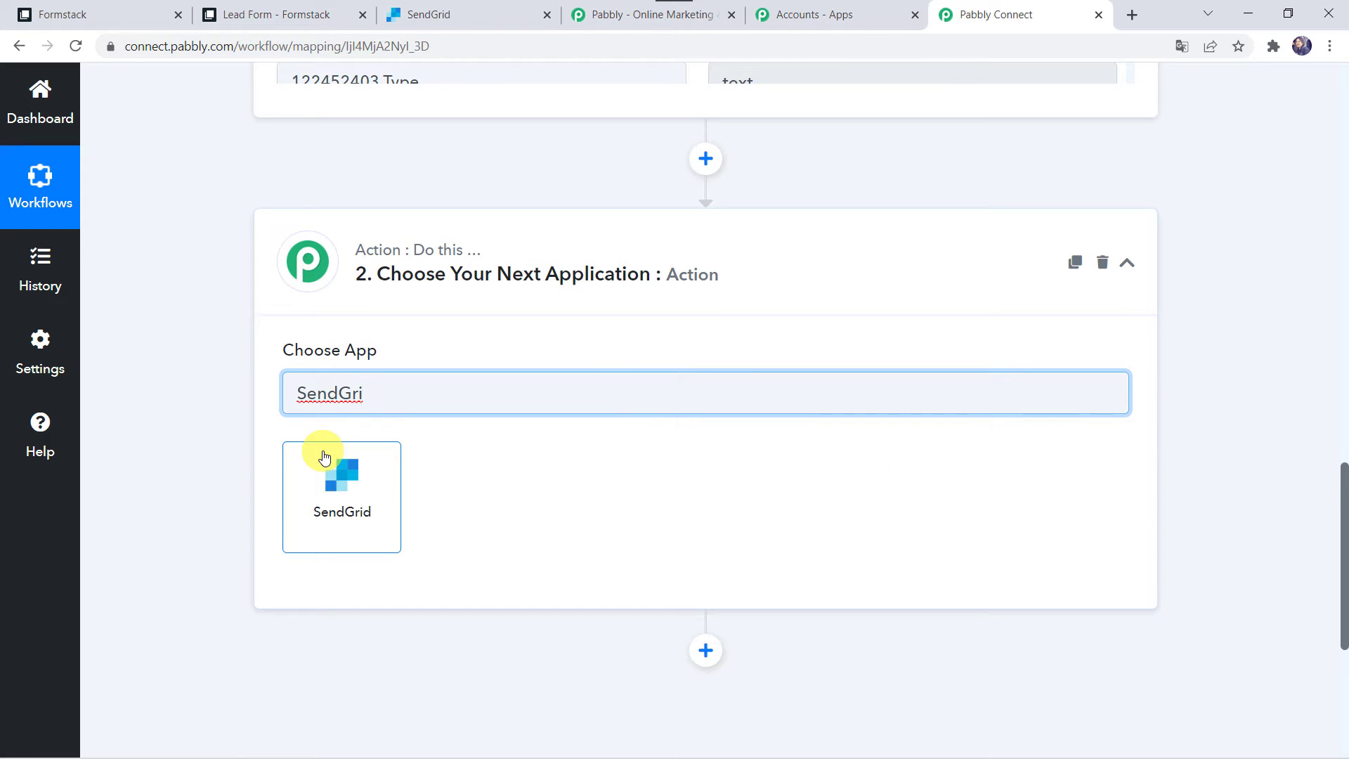
{"action": "left_click", "coordinate": [341, 493]}
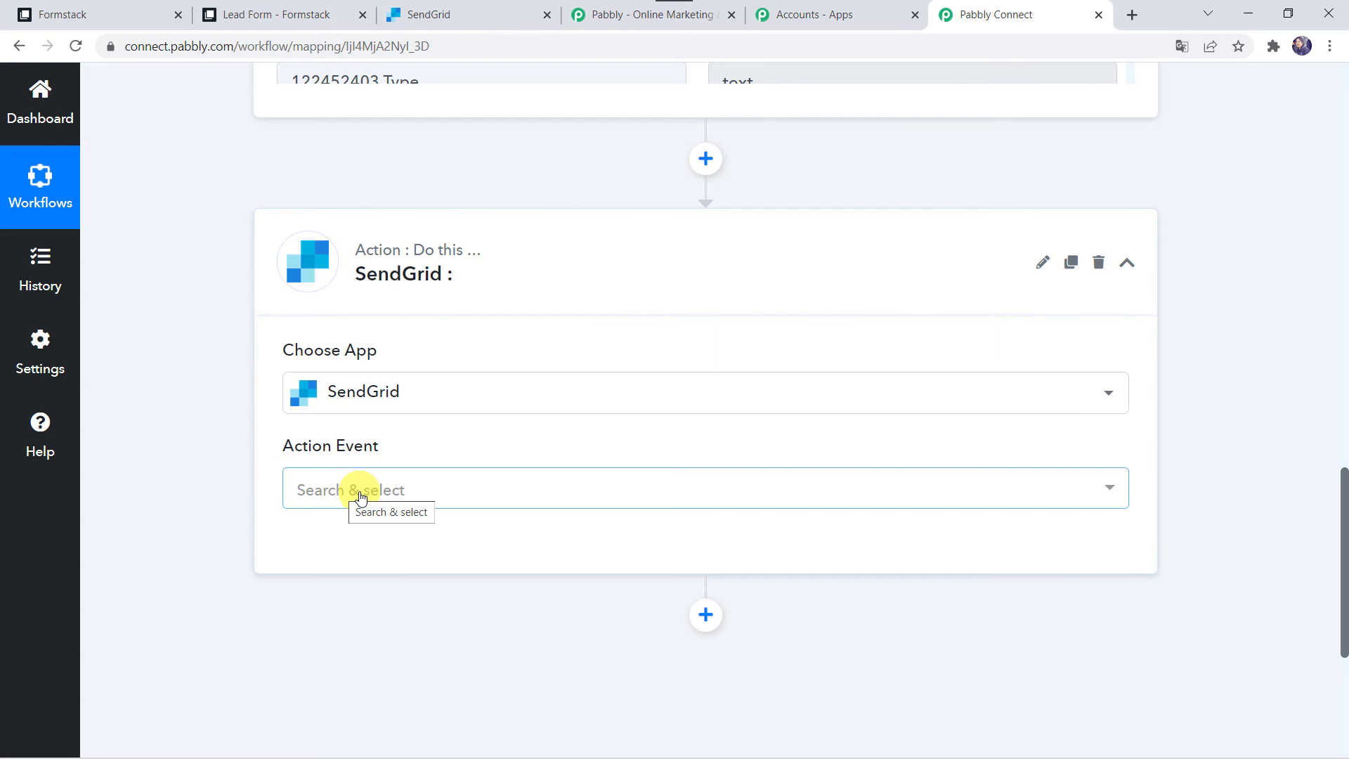
Set the action event to Add or Update a Contact and add a new SendGrid connection
{"action": "left_click", "coordinate": [360, 492]}
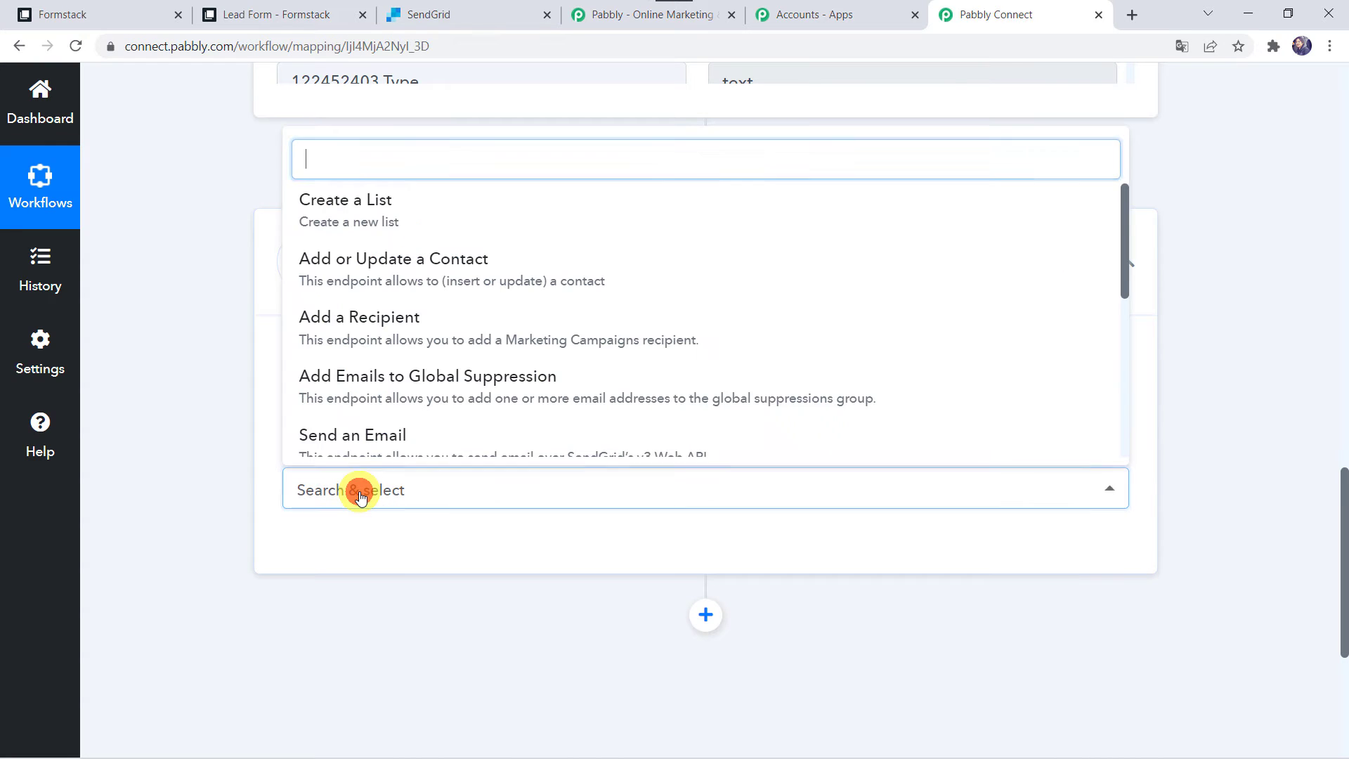
{"action": "left_click", "coordinate": [492, 269]}
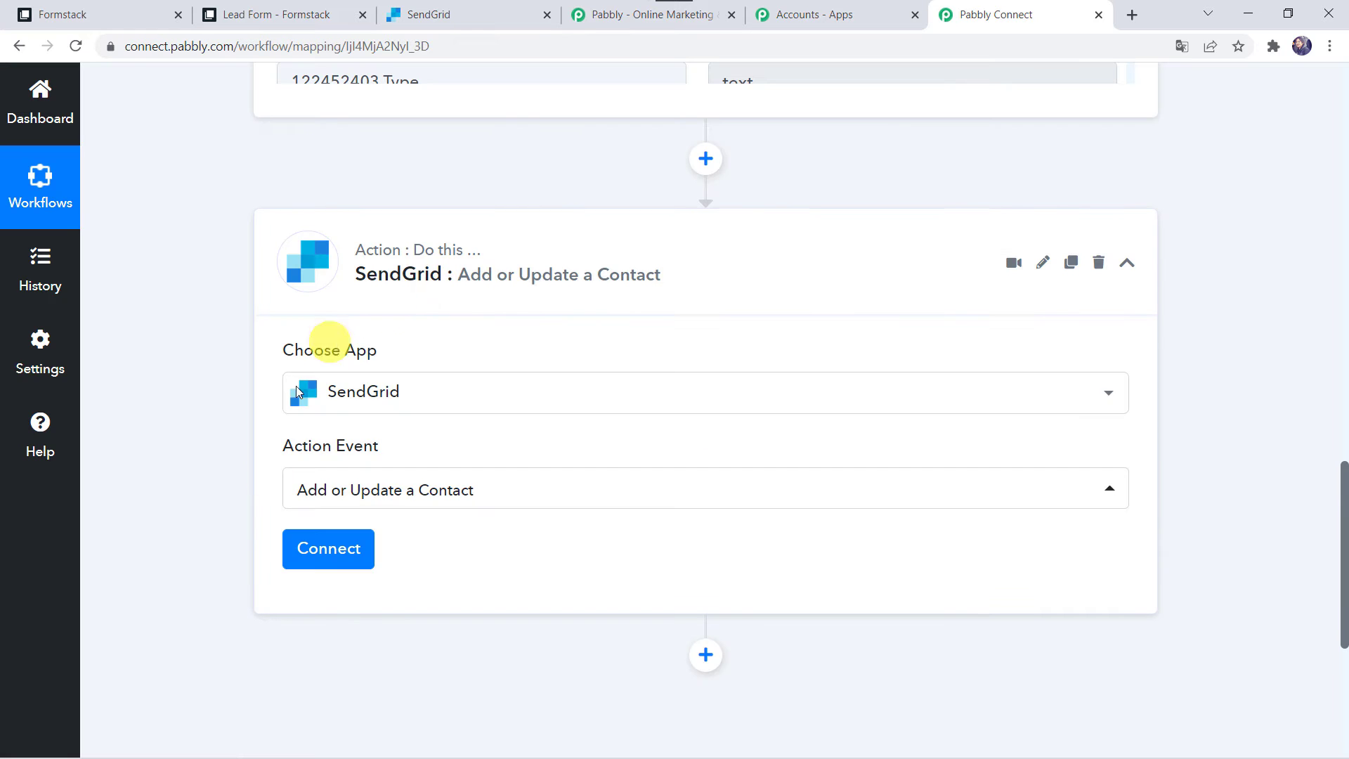
{"action": "left_click", "coordinate": [350, 567]}
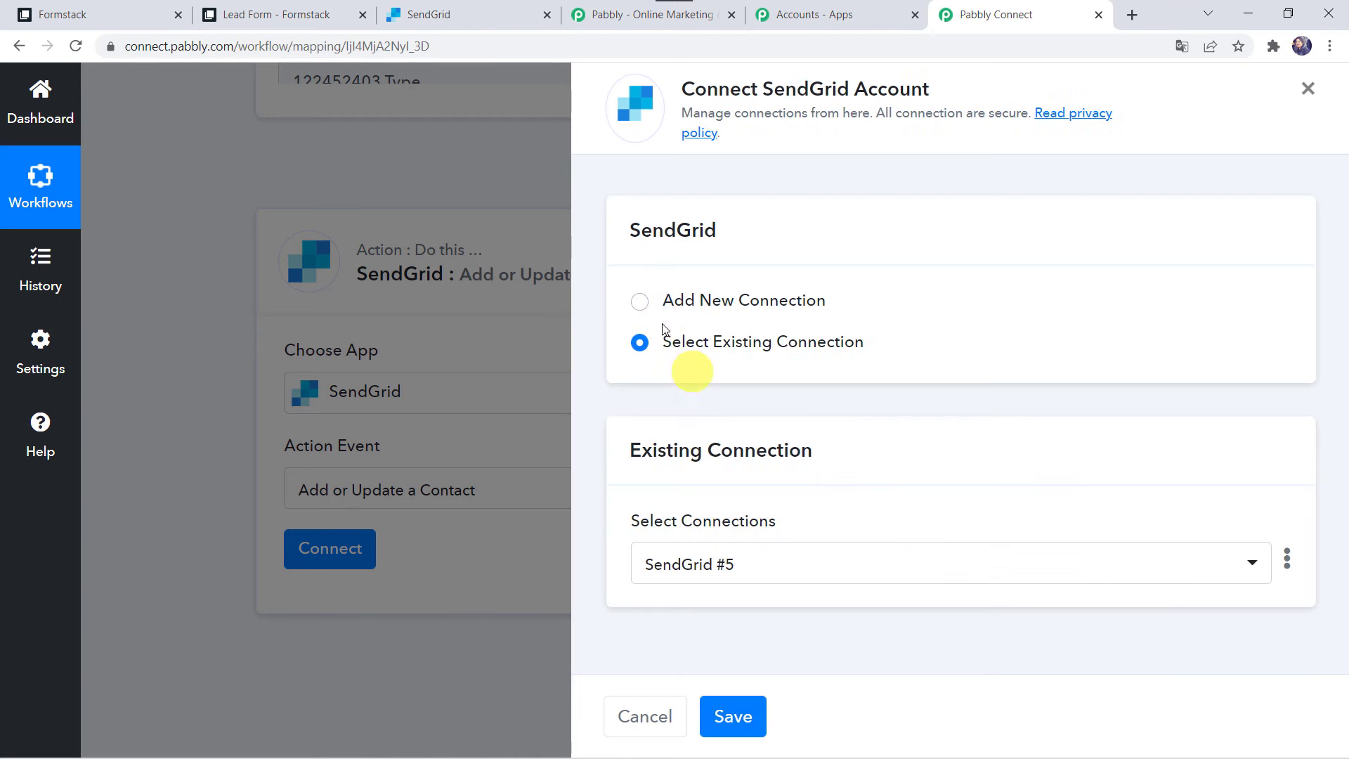
{"action": "left_click", "coordinate": [699, 299]}
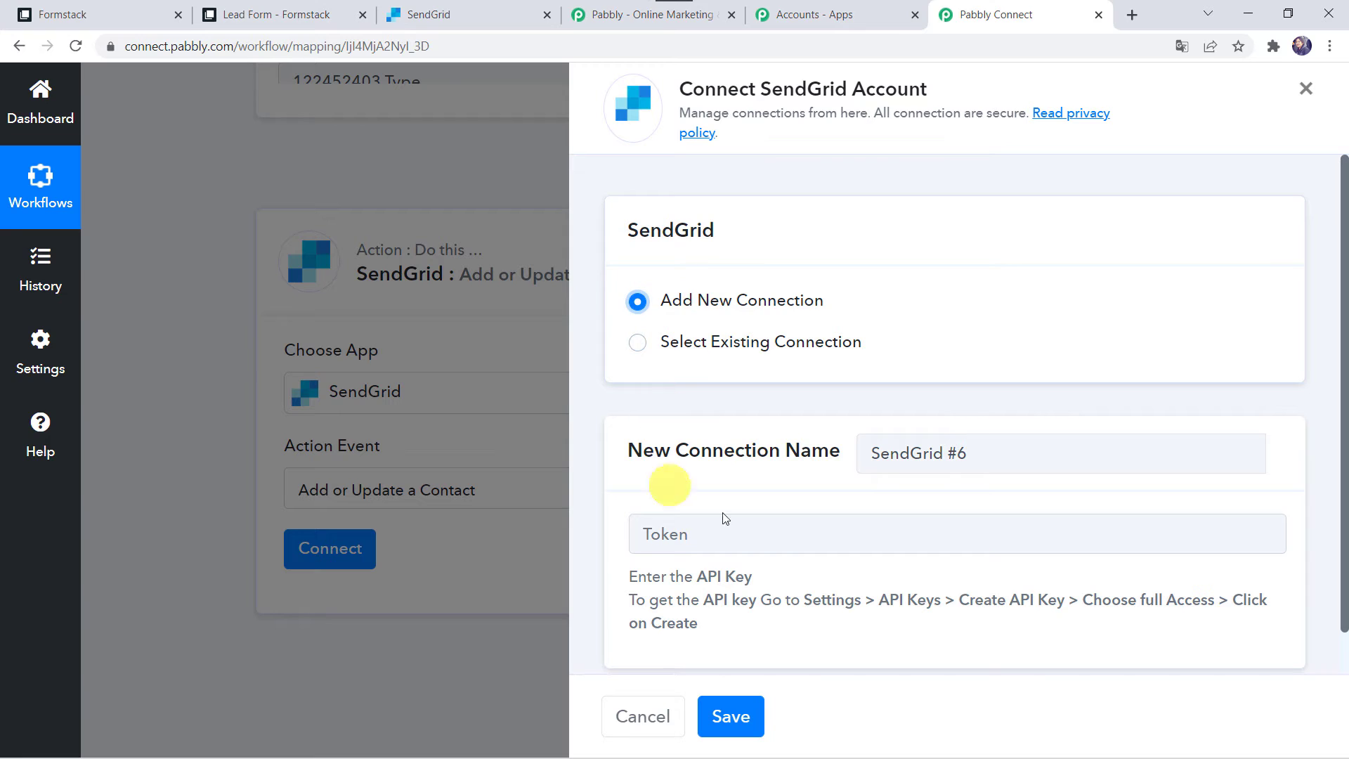
Read the SendGrid API key instructions, then go to the SendGrid dashboard
{"action": "scroll", "coordinate": [725, 538], "scroll_direction": "down", "scroll_amount": 1}
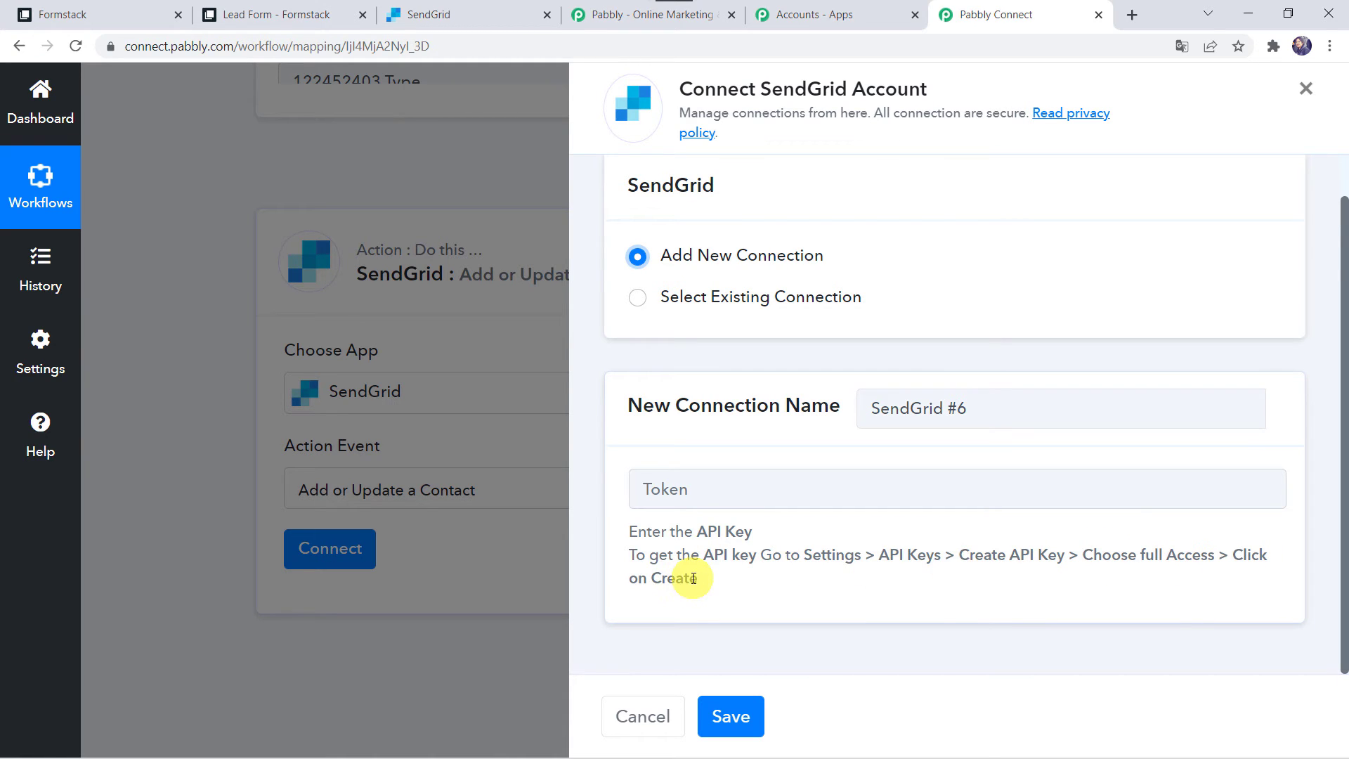
{"action": "left_click", "coordinate": [452, 7]}
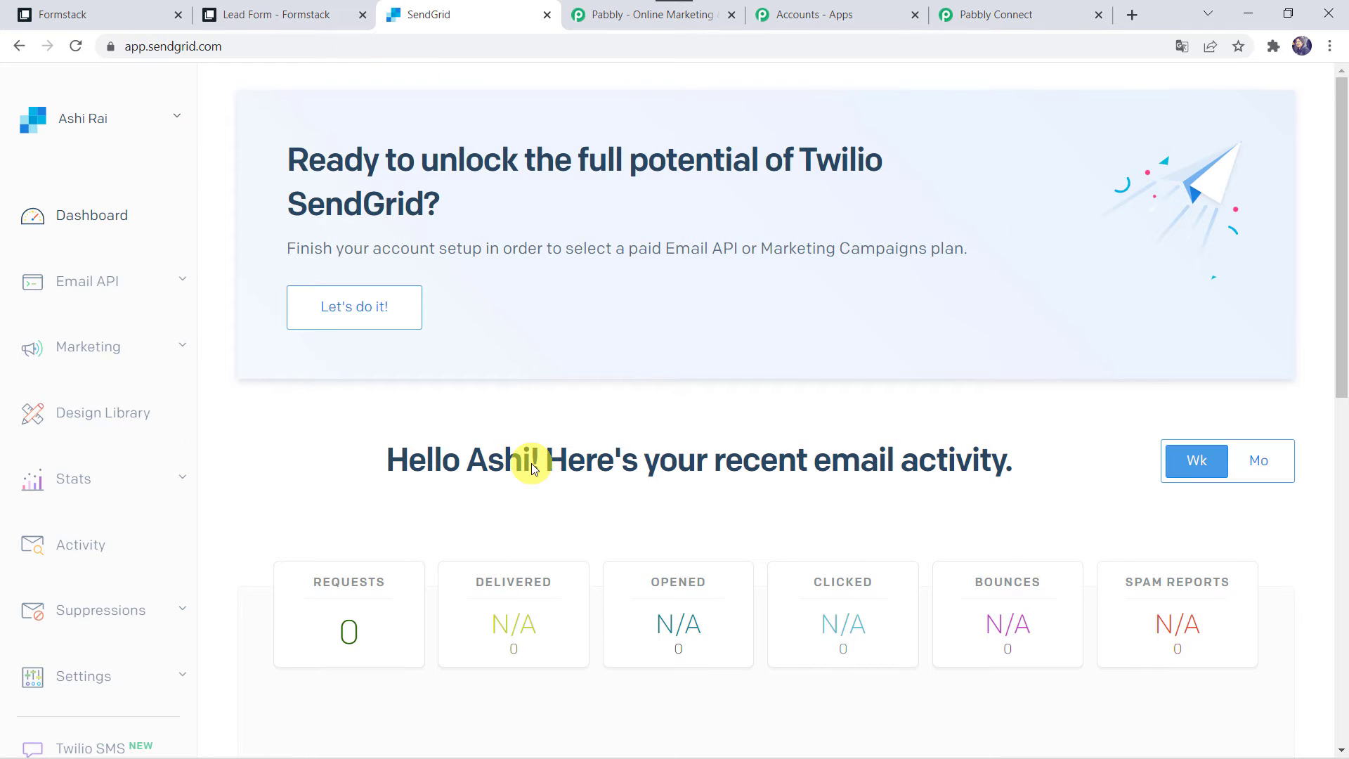
Create a Full Access SendGrid API key named 'Formstack Integration' and copy its value
{"action": "scroll", "coordinate": [96, 490], "scroll_direction": "down", "scroll_amount": 4}
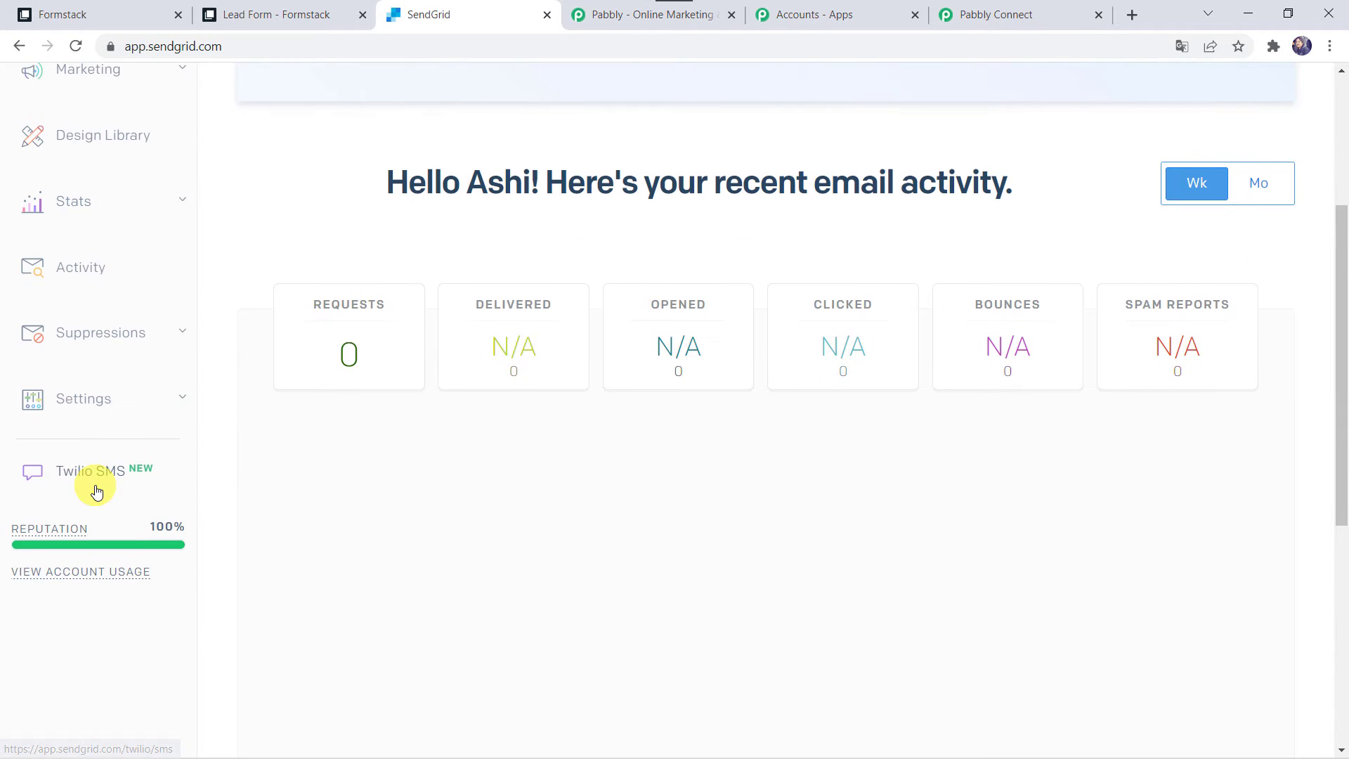
{"action": "left_click", "coordinate": [81, 399]}
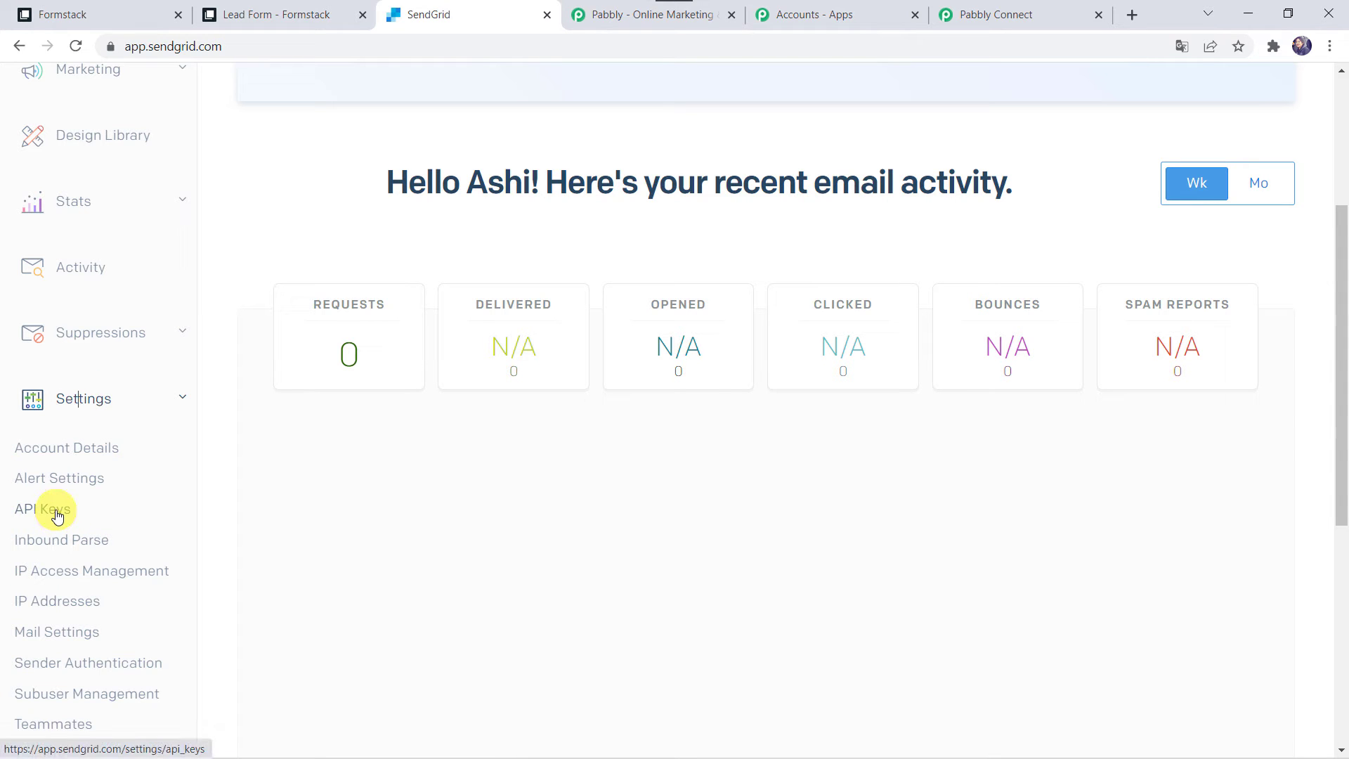
{"action": "left_click", "coordinate": [59, 510]}
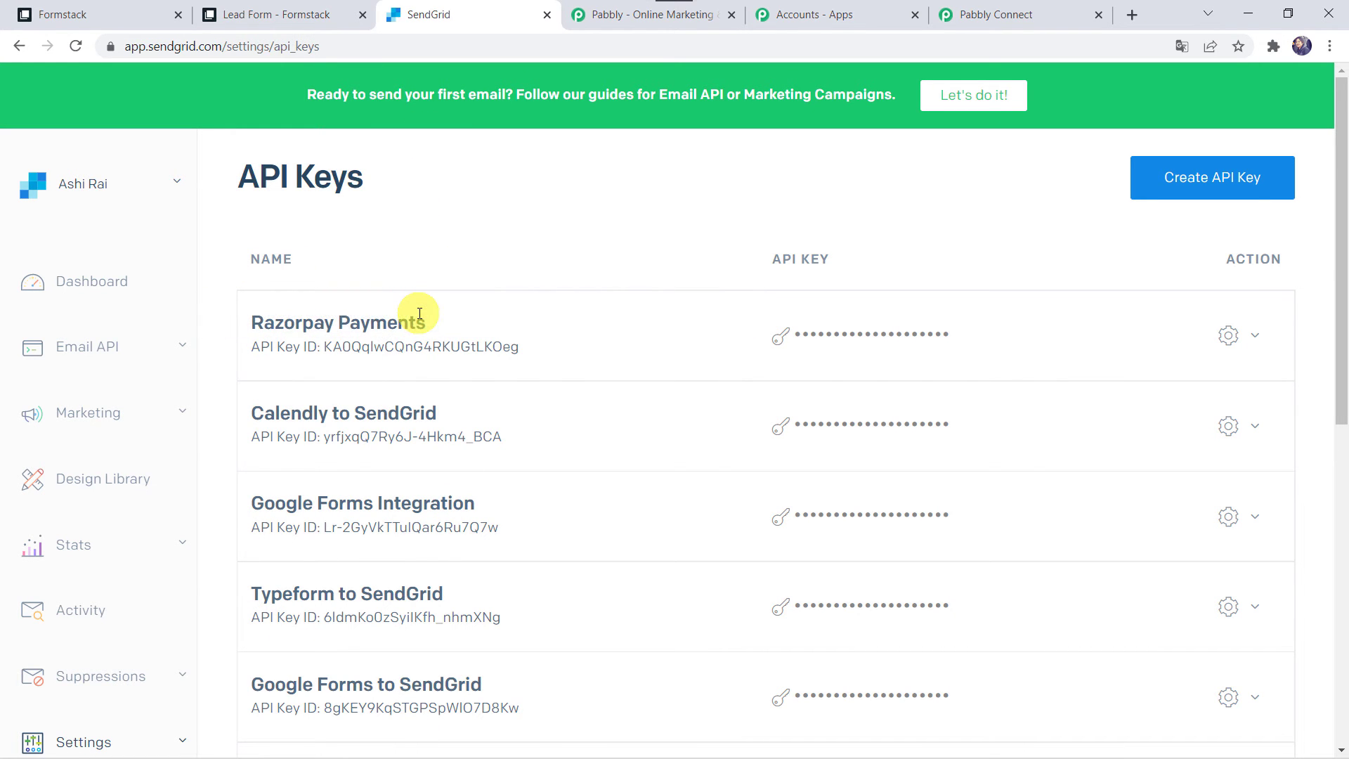
{"action": "left_click", "coordinate": [1198, 184]}
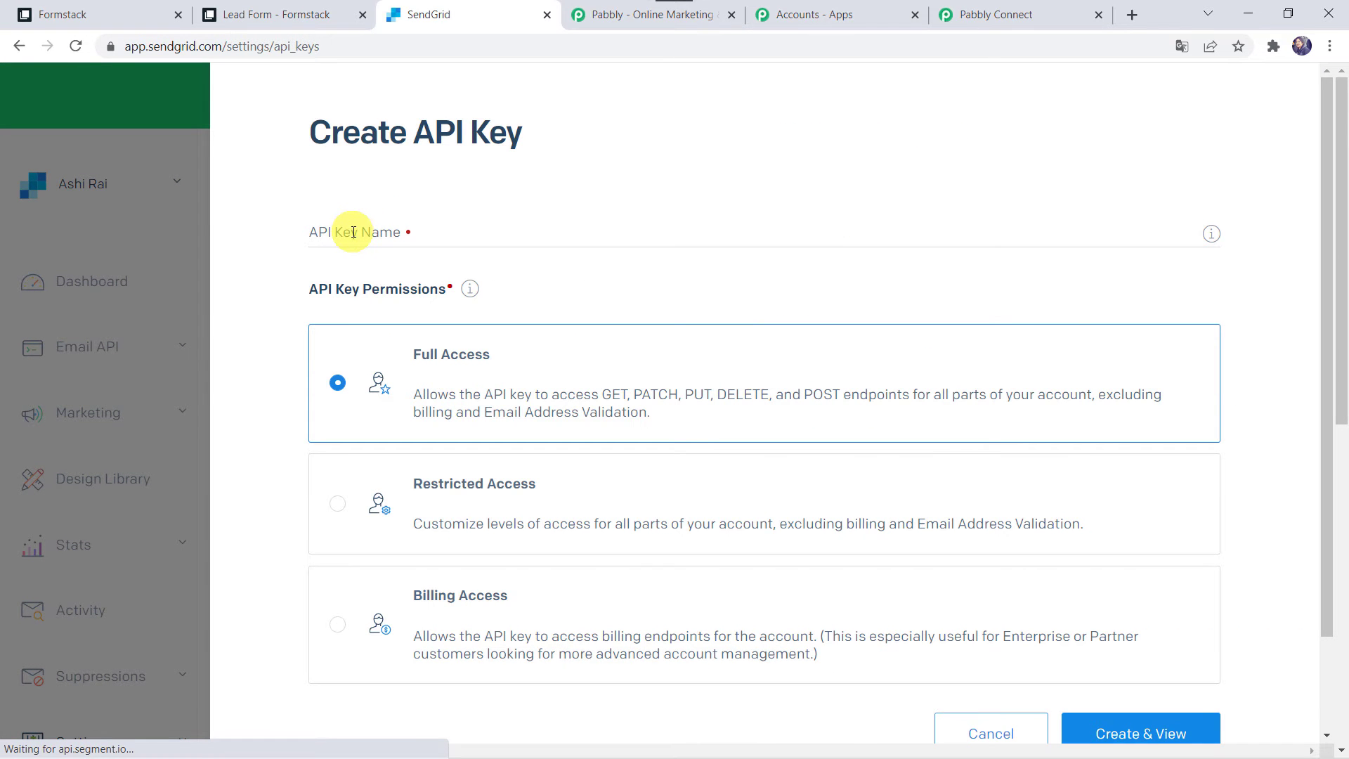
{"action": "left_click", "coordinate": [353, 232]}
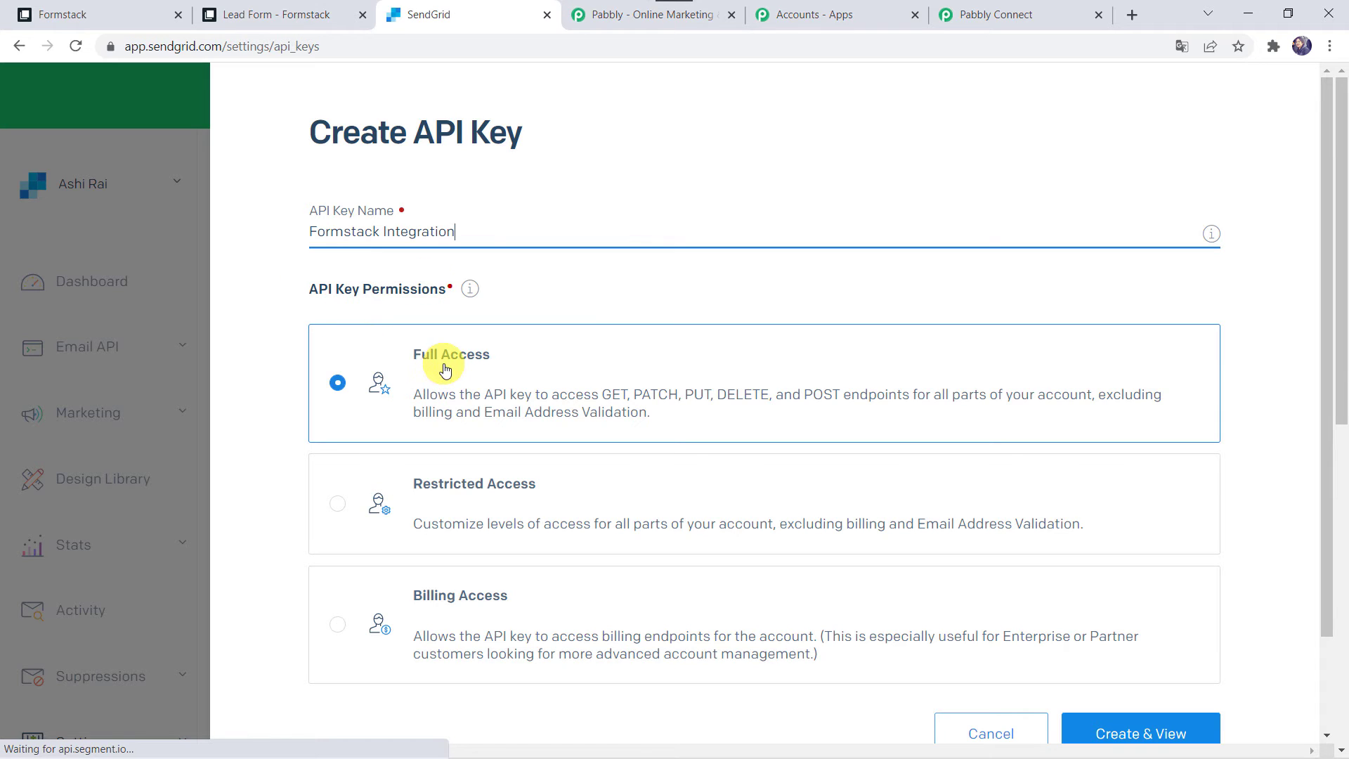
{"action": "left_click", "coordinate": [1125, 730]}
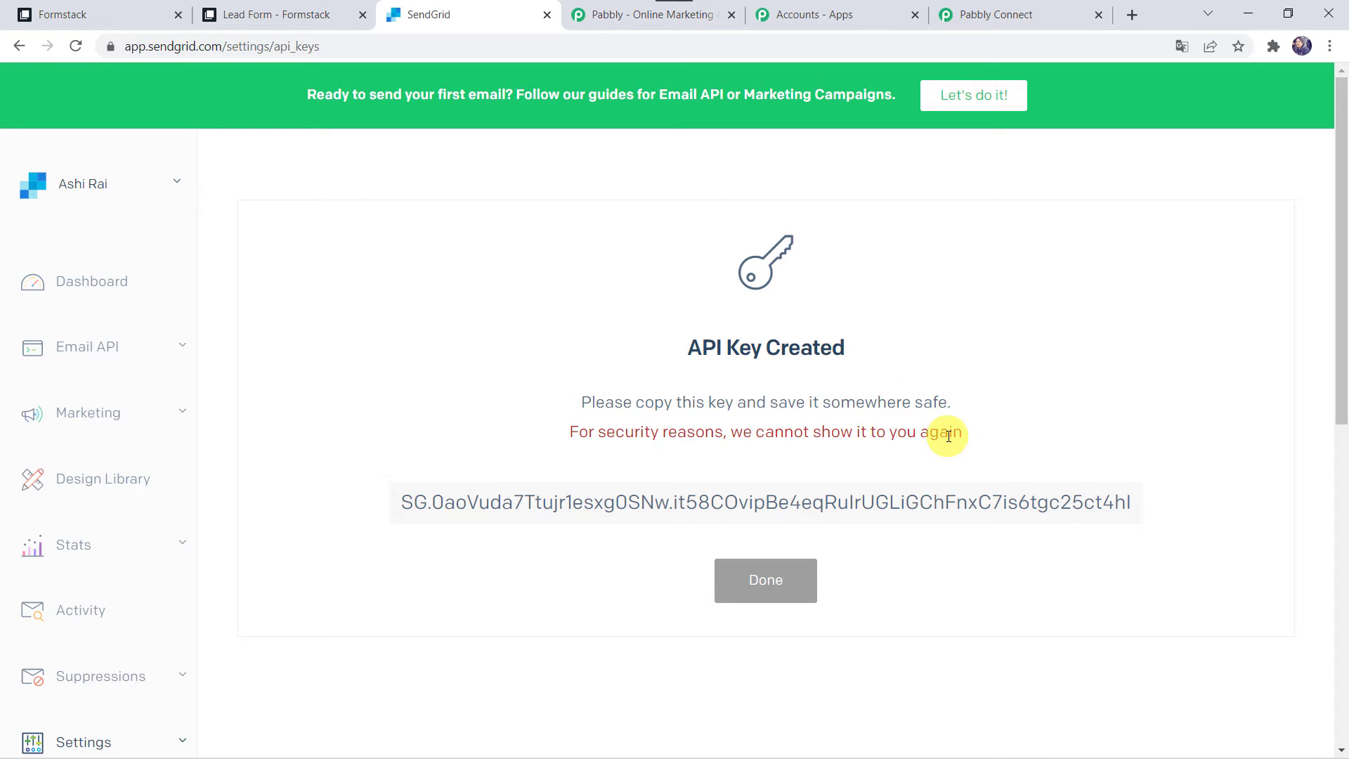
{"action": "left_click", "coordinate": [702, 505]}
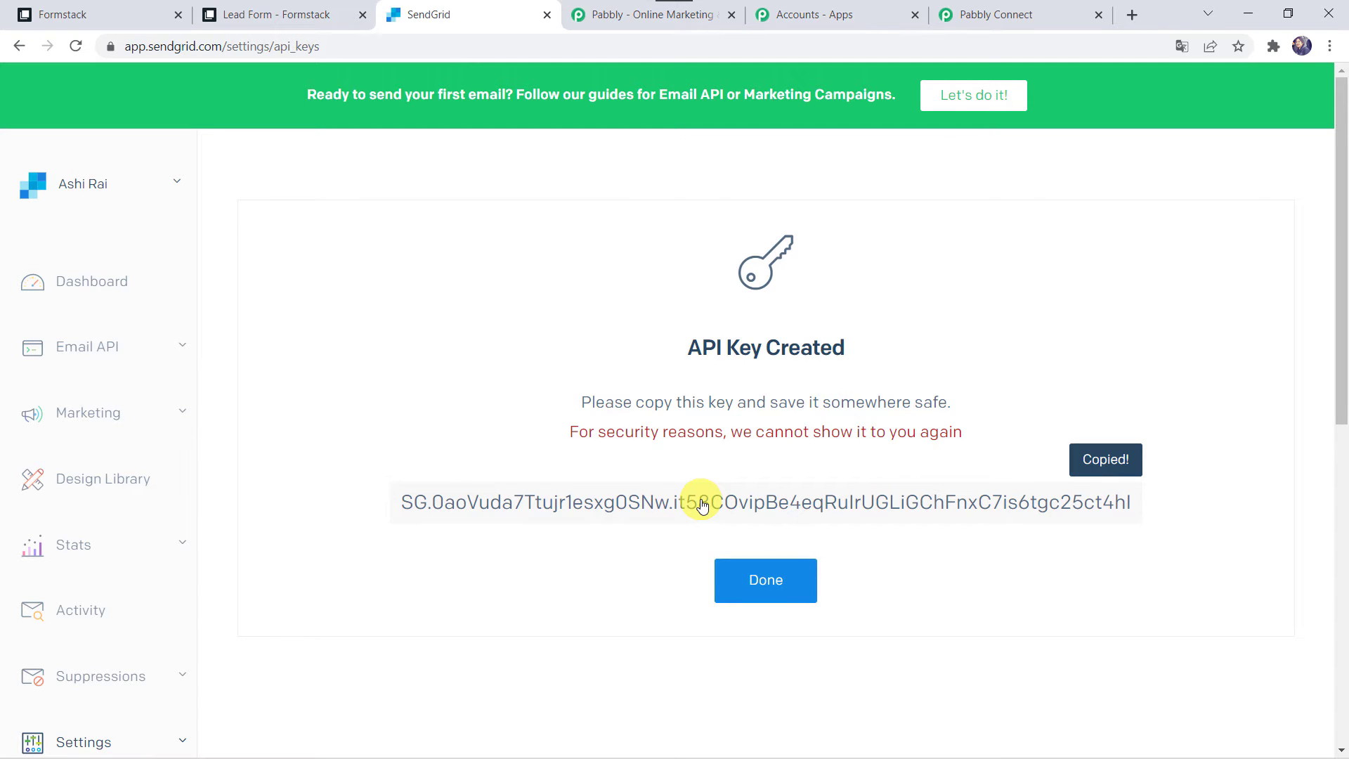
Paste the copied SendGrid API key as the token and save, so the action shows Connected
{"action": "left_click", "coordinate": [1024, 14]}
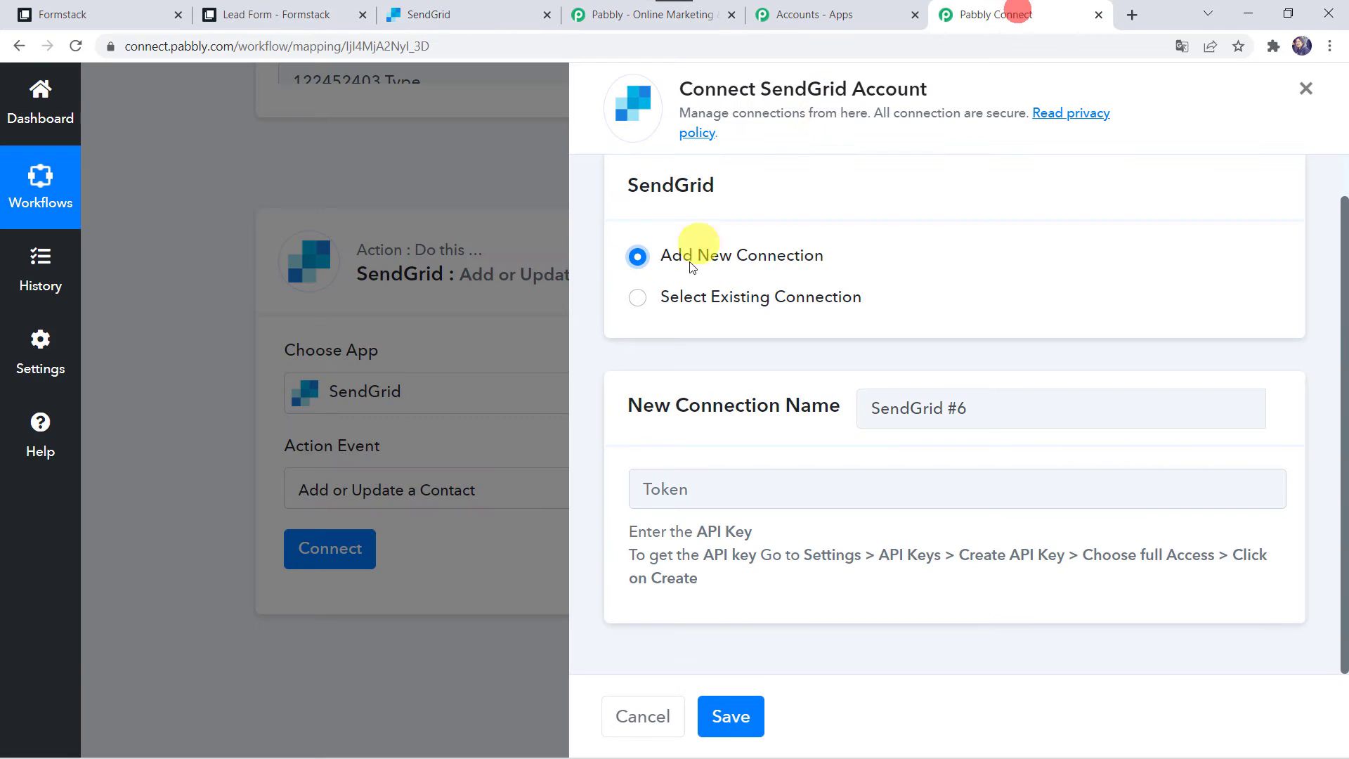
{"action": "left_click", "coordinate": [681, 486]}
{"action": "key", "text": "ctrl+v"}
{"action": "left_click", "coordinate": [726, 716]}
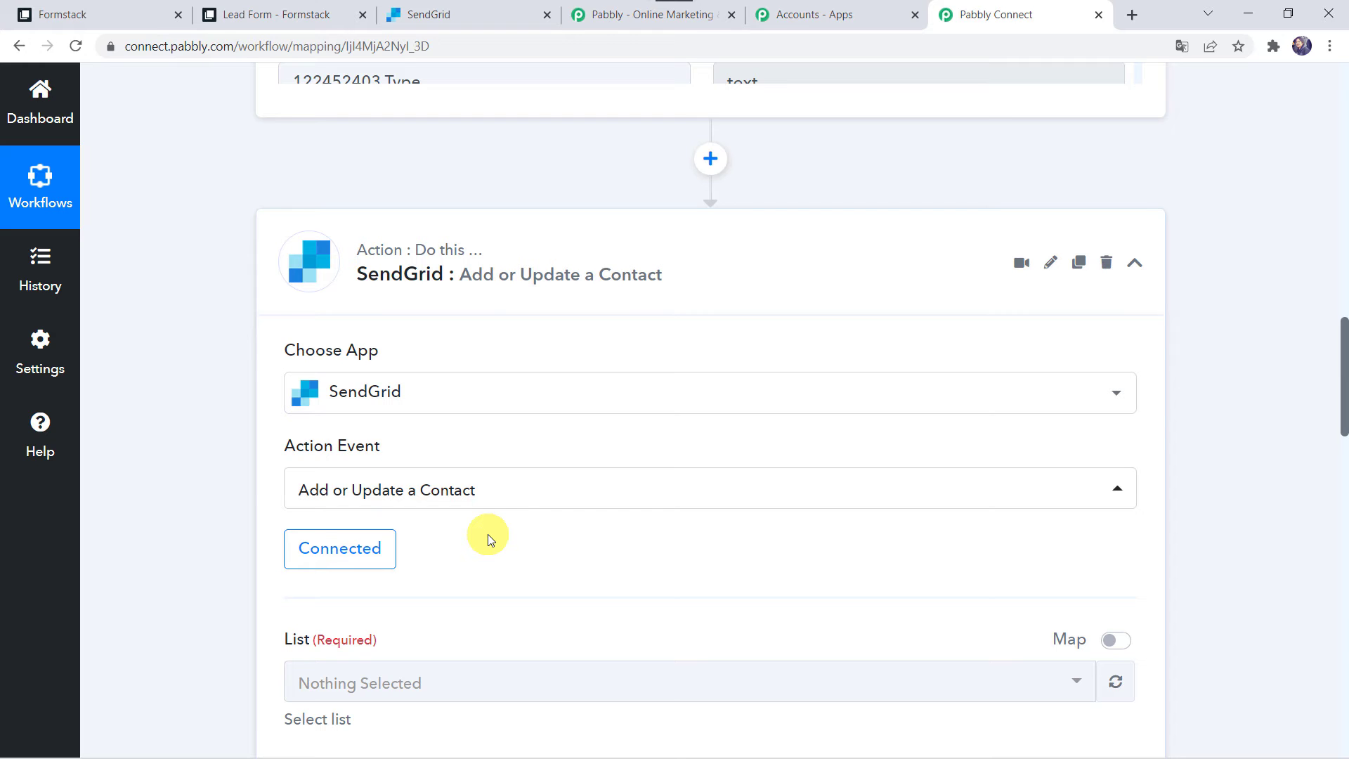
{"action": "scroll", "coordinate": [487, 534], "scroll_direction": "down", "scroll_amount": 2}
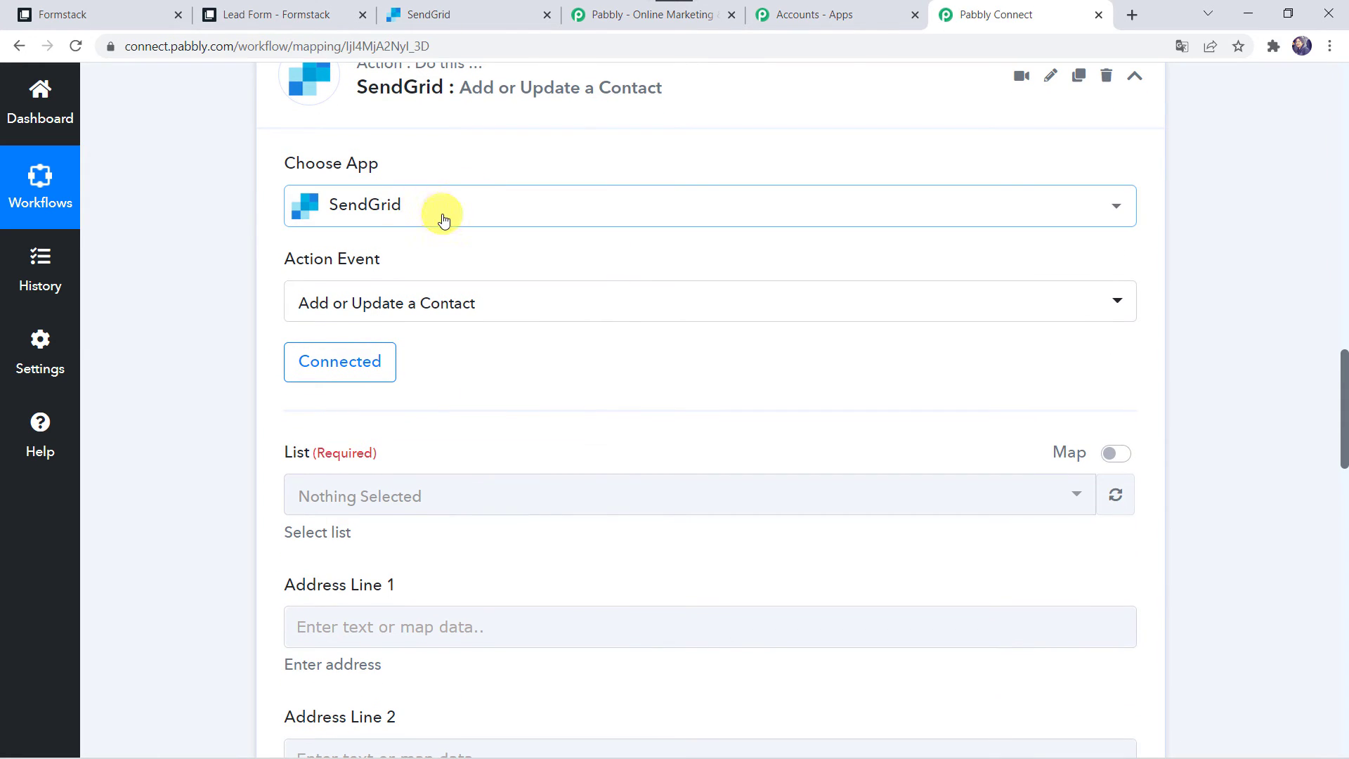
{"action": "left_click", "coordinate": [463, 21]}
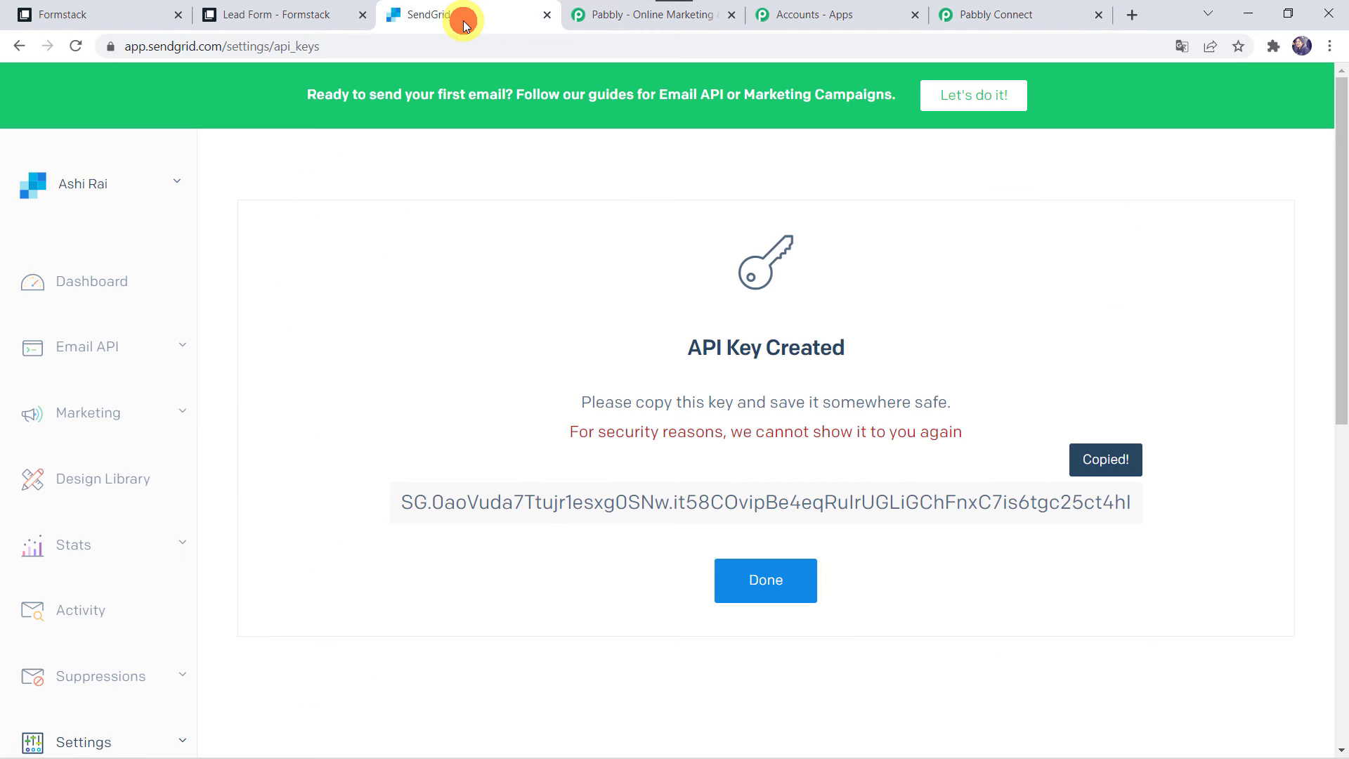
Finish with the new API key and go to SendGrid's Marketing contact lists
{"action": "left_click", "coordinate": [762, 578]}
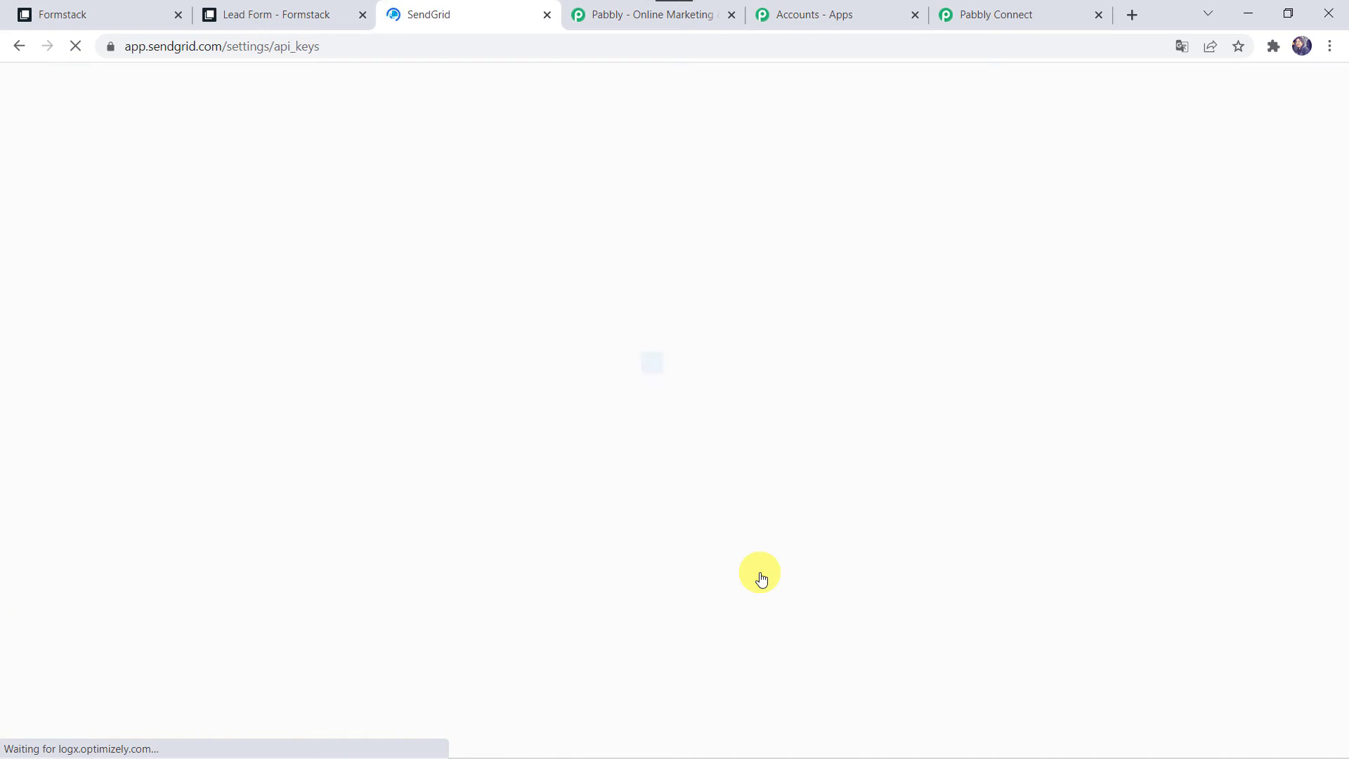
{"action": "left_click", "coordinate": [1032, 17]}
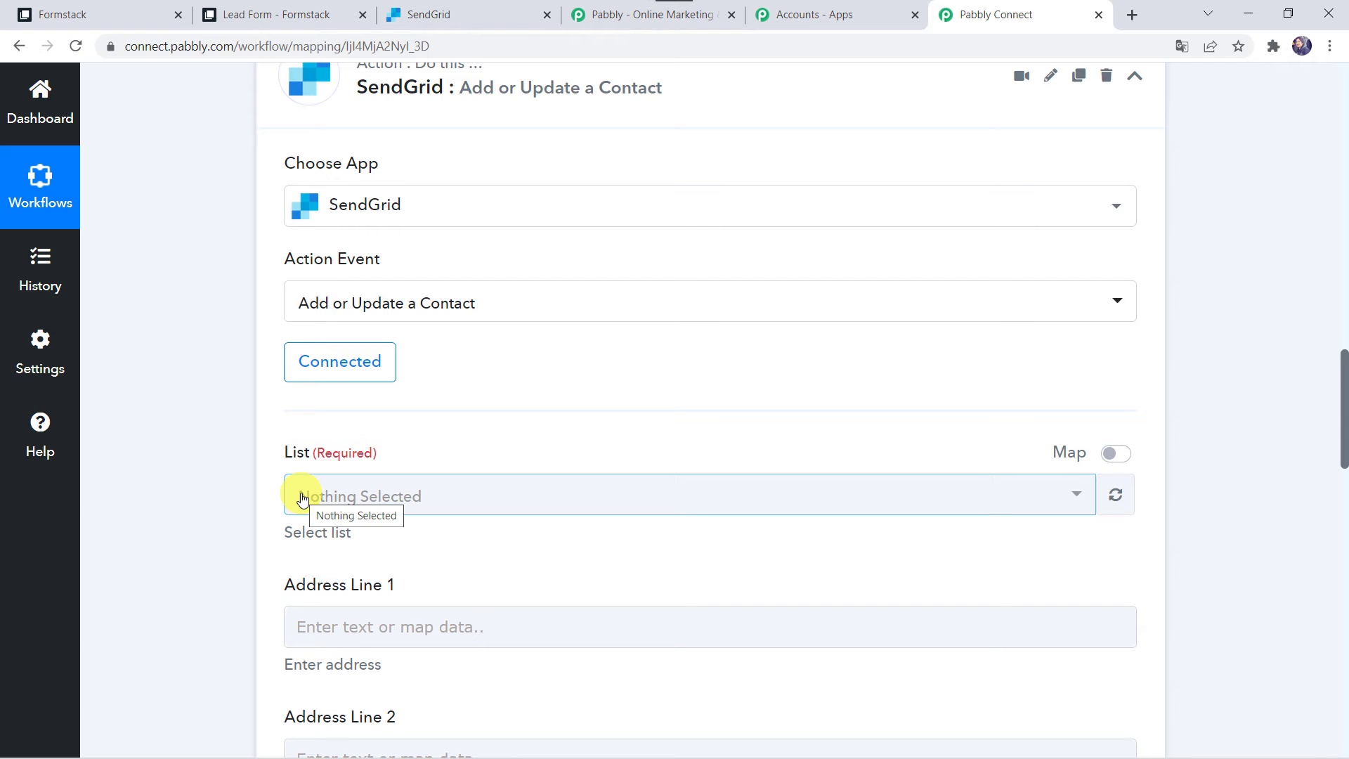
{"action": "left_click", "coordinate": [439, 23]}
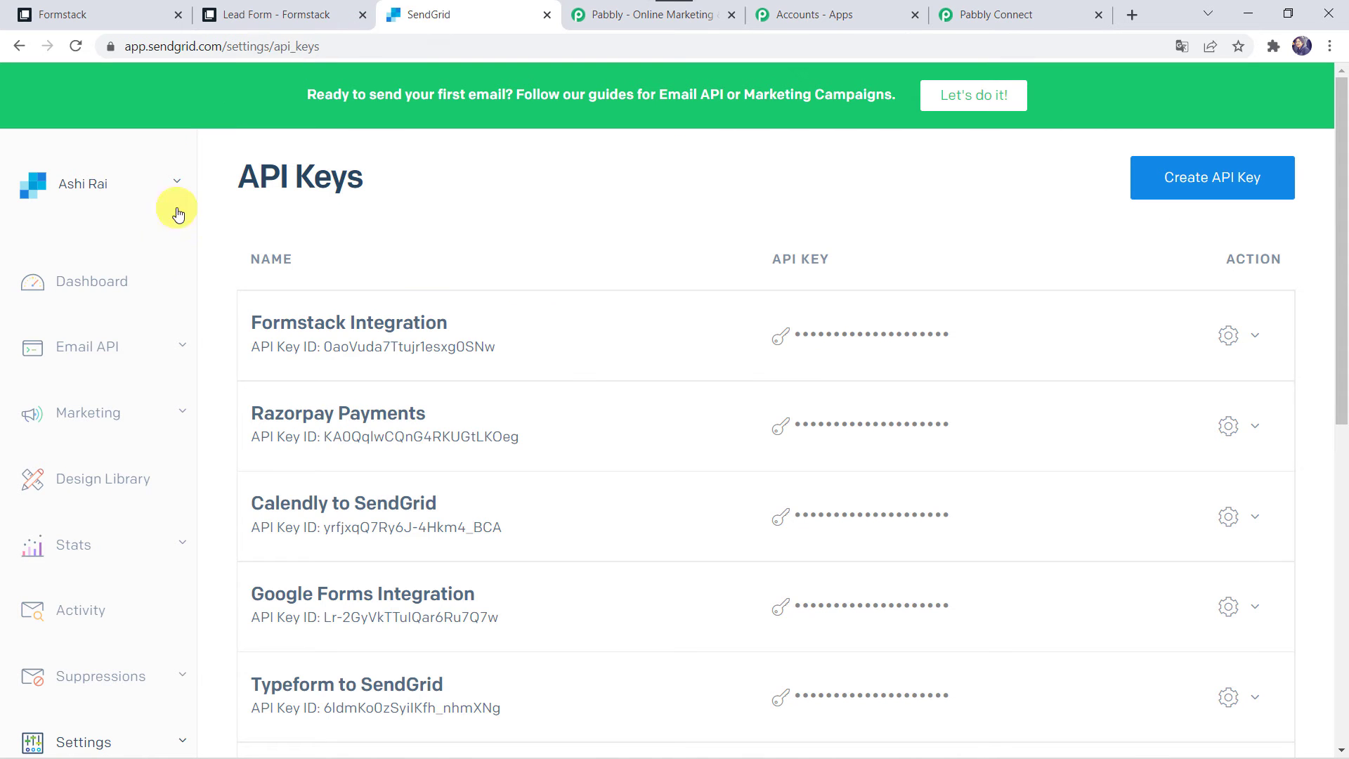
{"action": "left_click", "coordinate": [104, 415]}
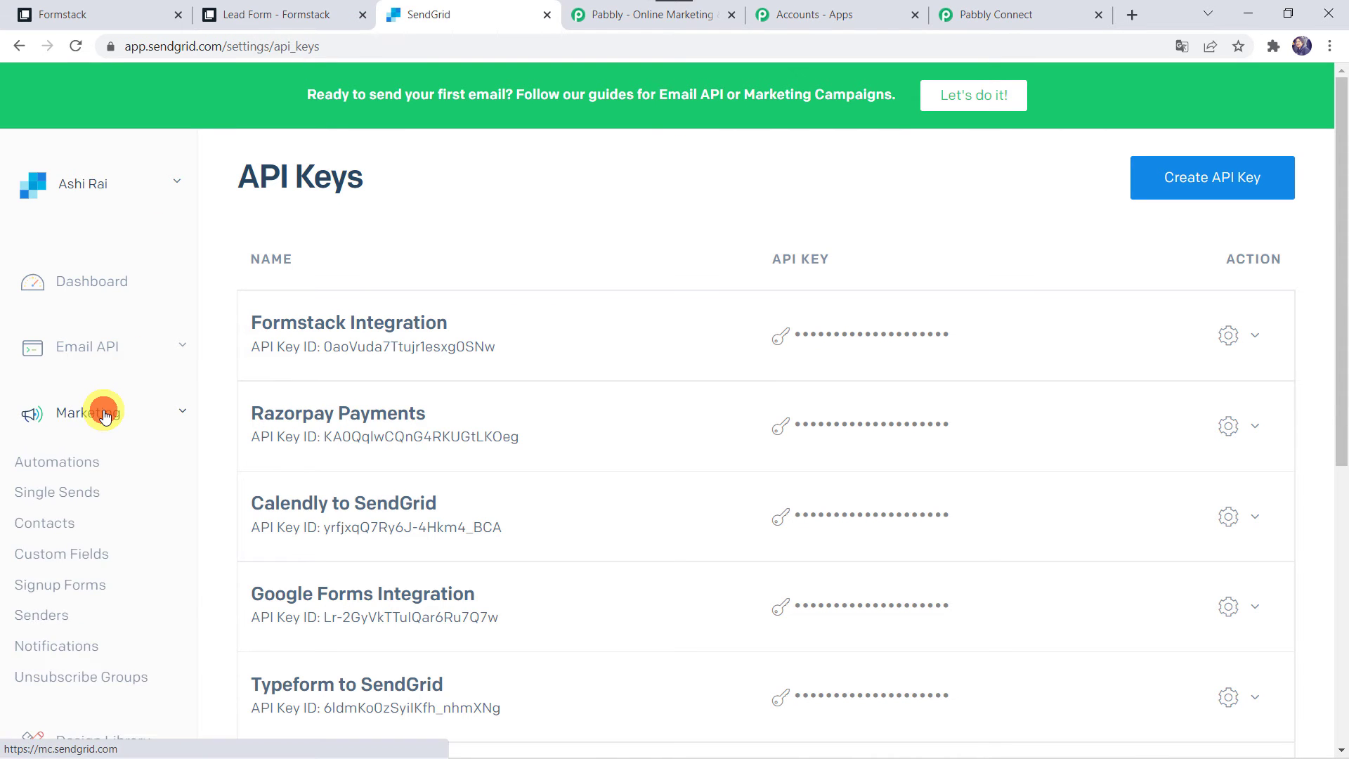
{"action": "left_click", "coordinate": [57, 532]}
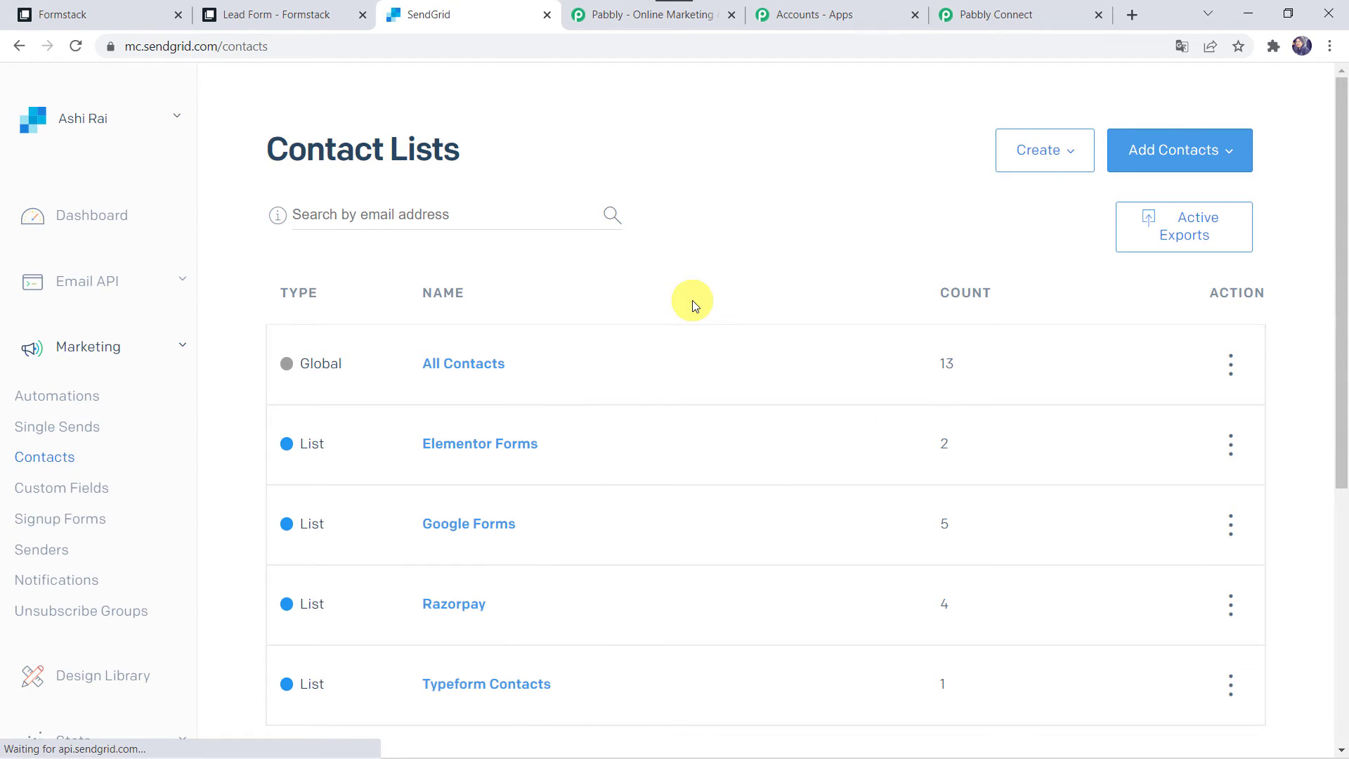
Create a new contact list named 'Formstack Leads' and confirm it holds 0 contacts
{"action": "left_click", "coordinate": [1047, 155]}
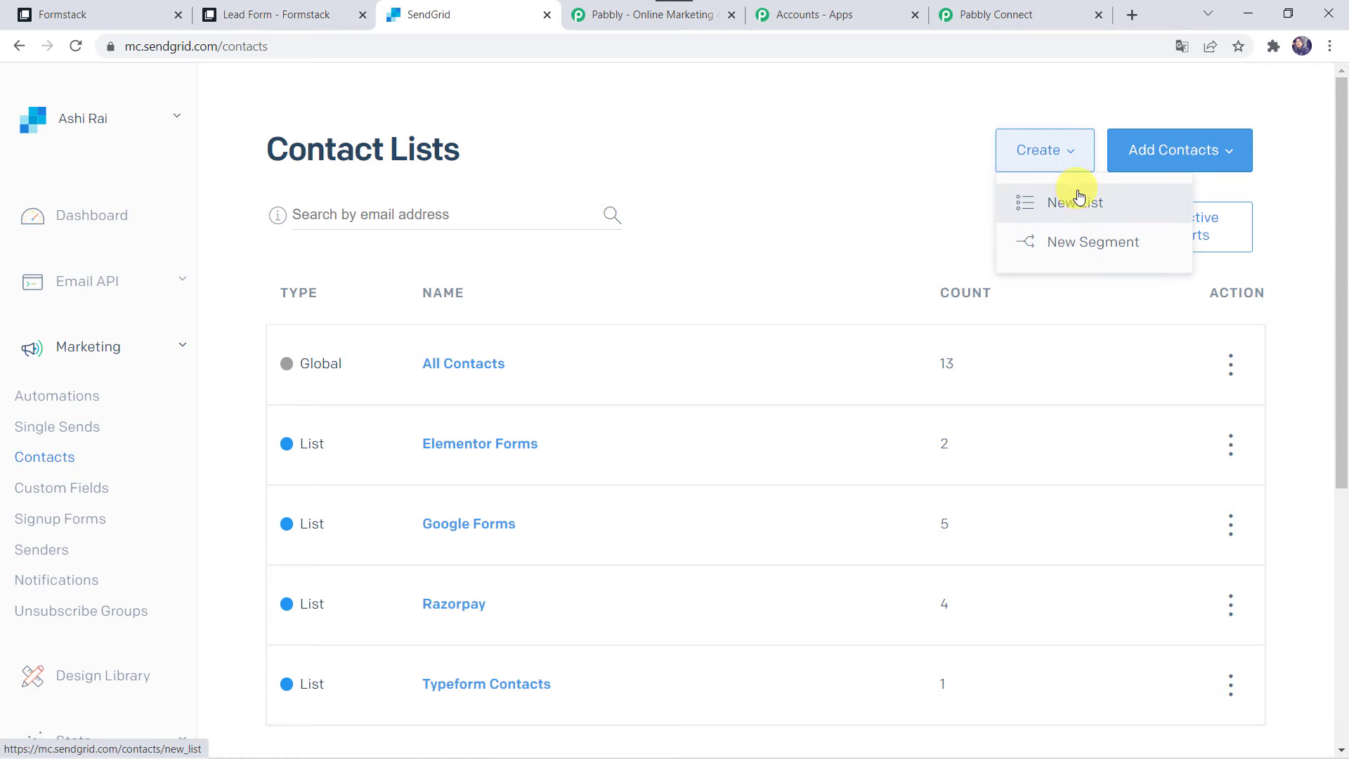
{"action": "left_click", "coordinate": [1079, 202]}
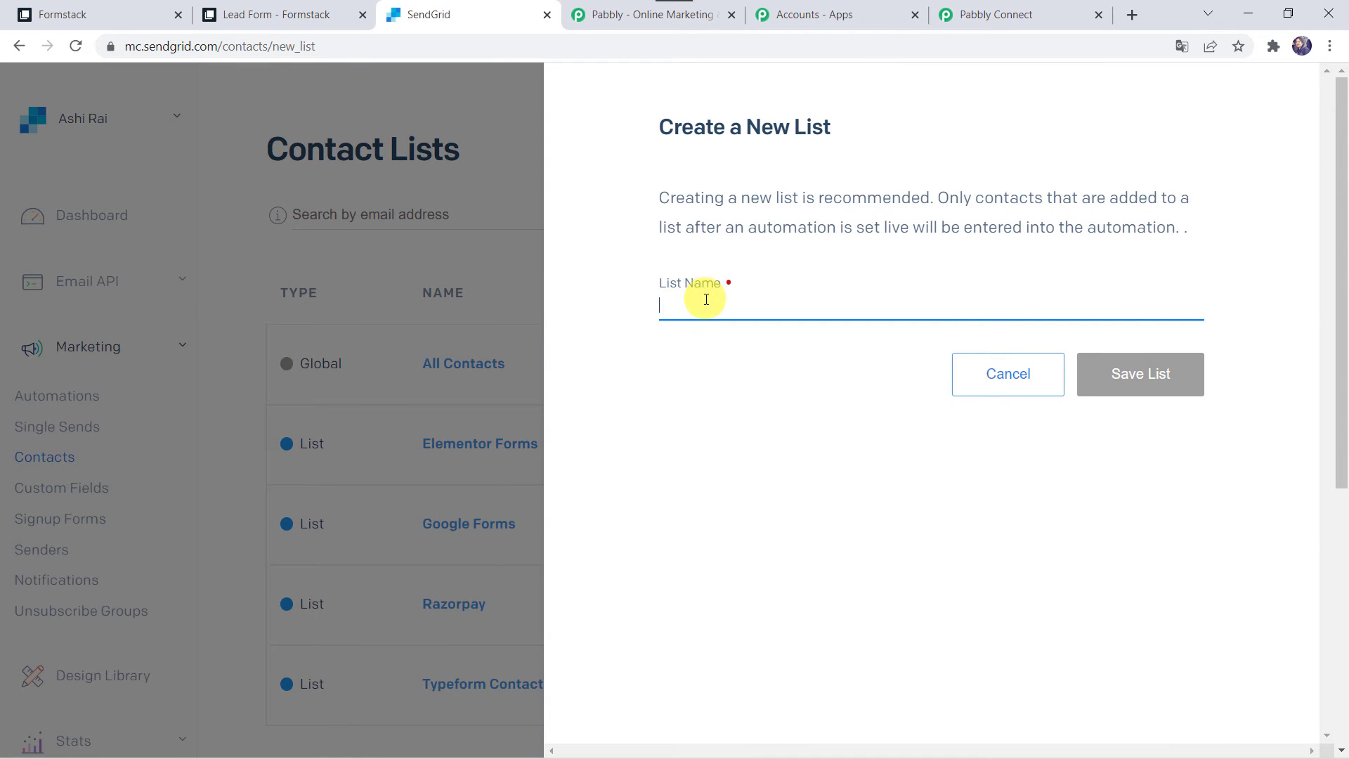
{"action": "type", "text": "Formstack"}
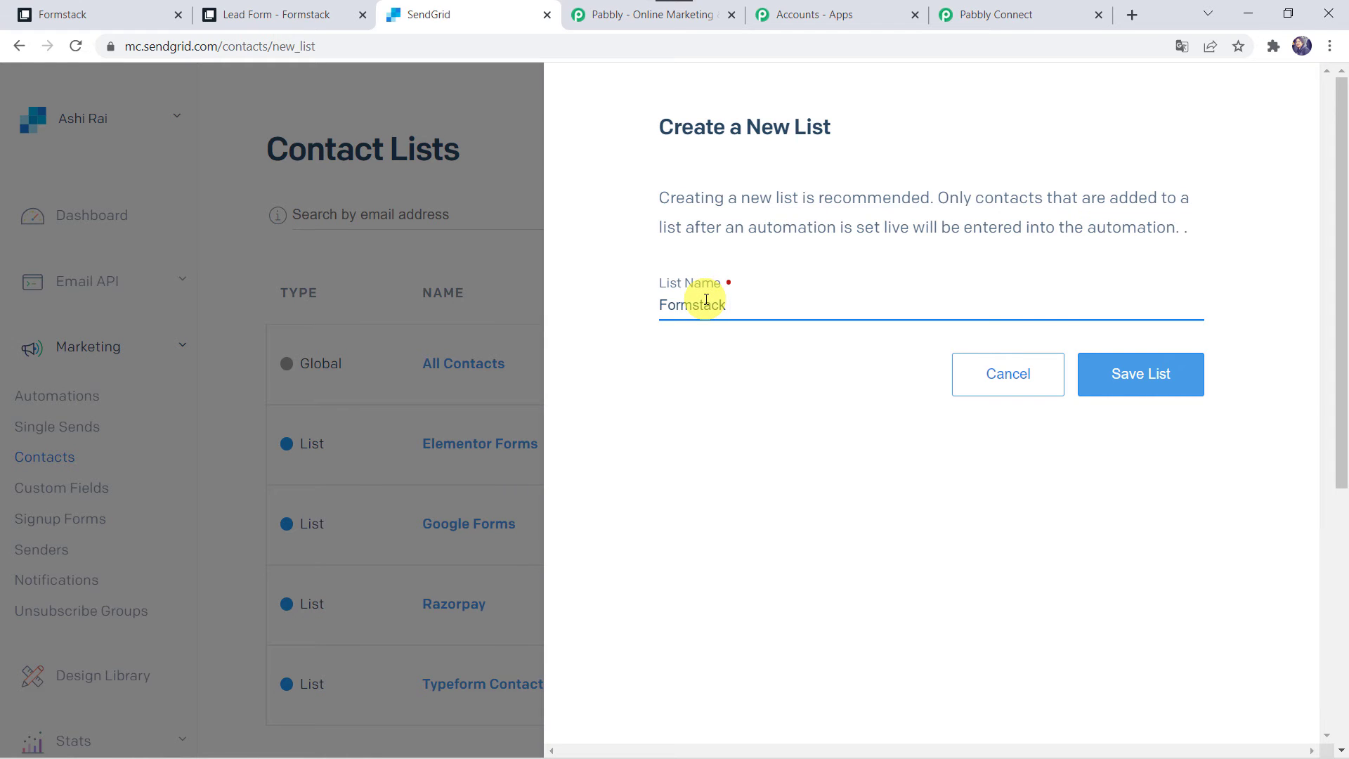
{"action": "left_click", "coordinate": [1171, 369]}
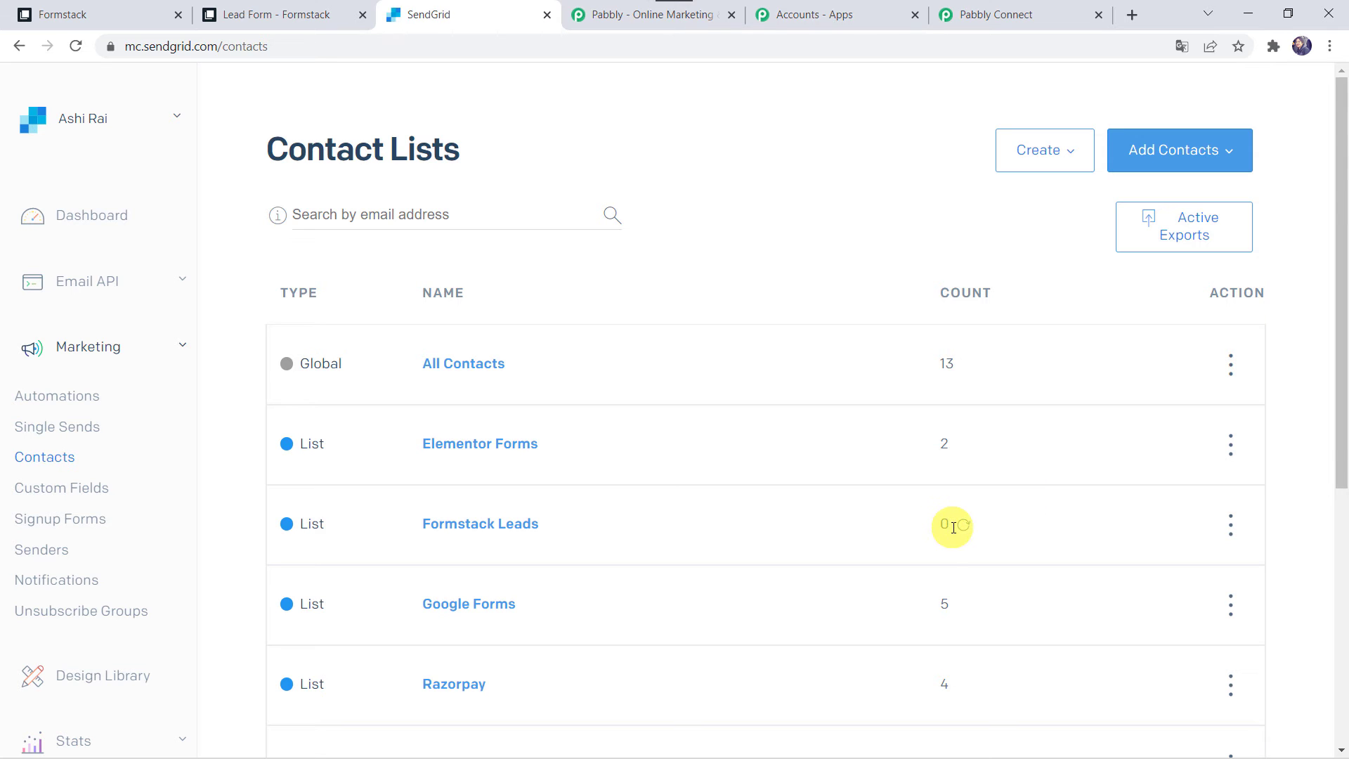
{"action": "left_click", "coordinate": [478, 529]}
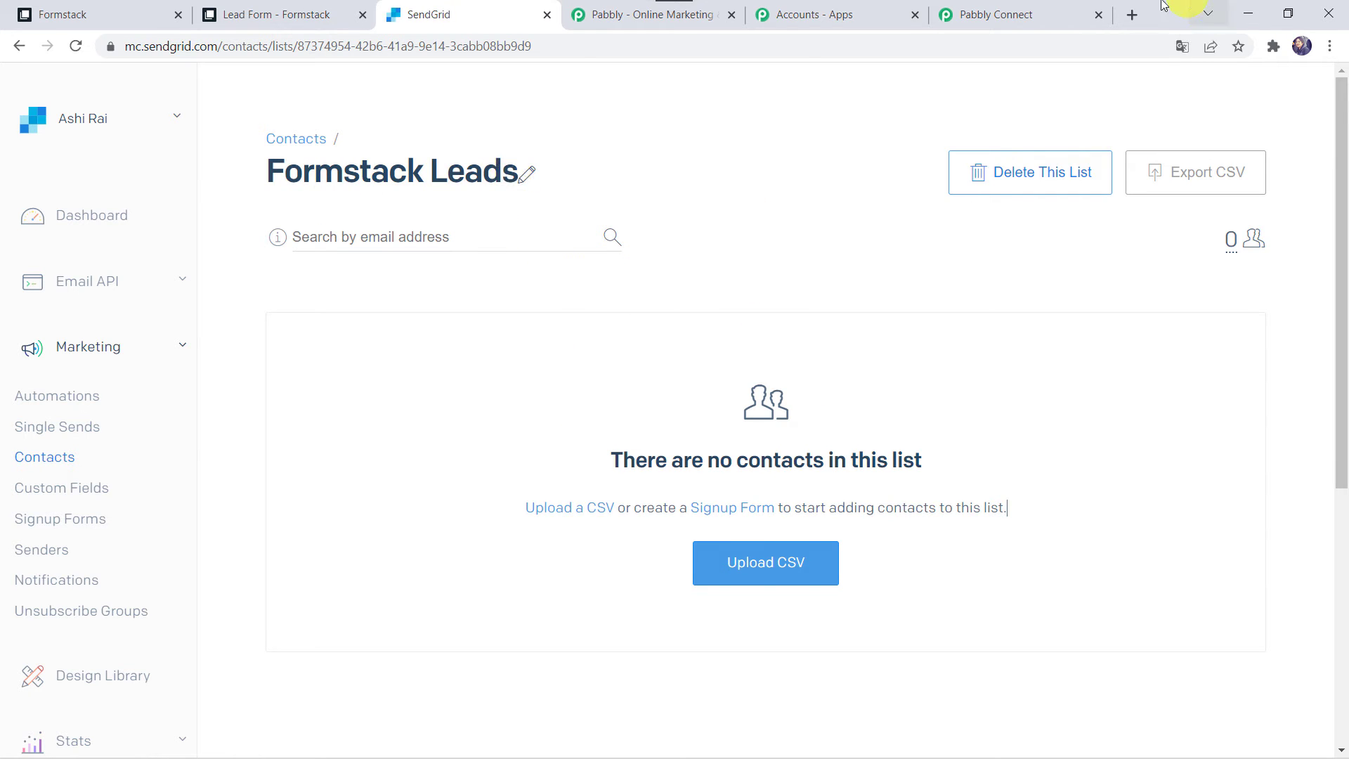
{"action": "left_click", "coordinate": [1032, 18]}
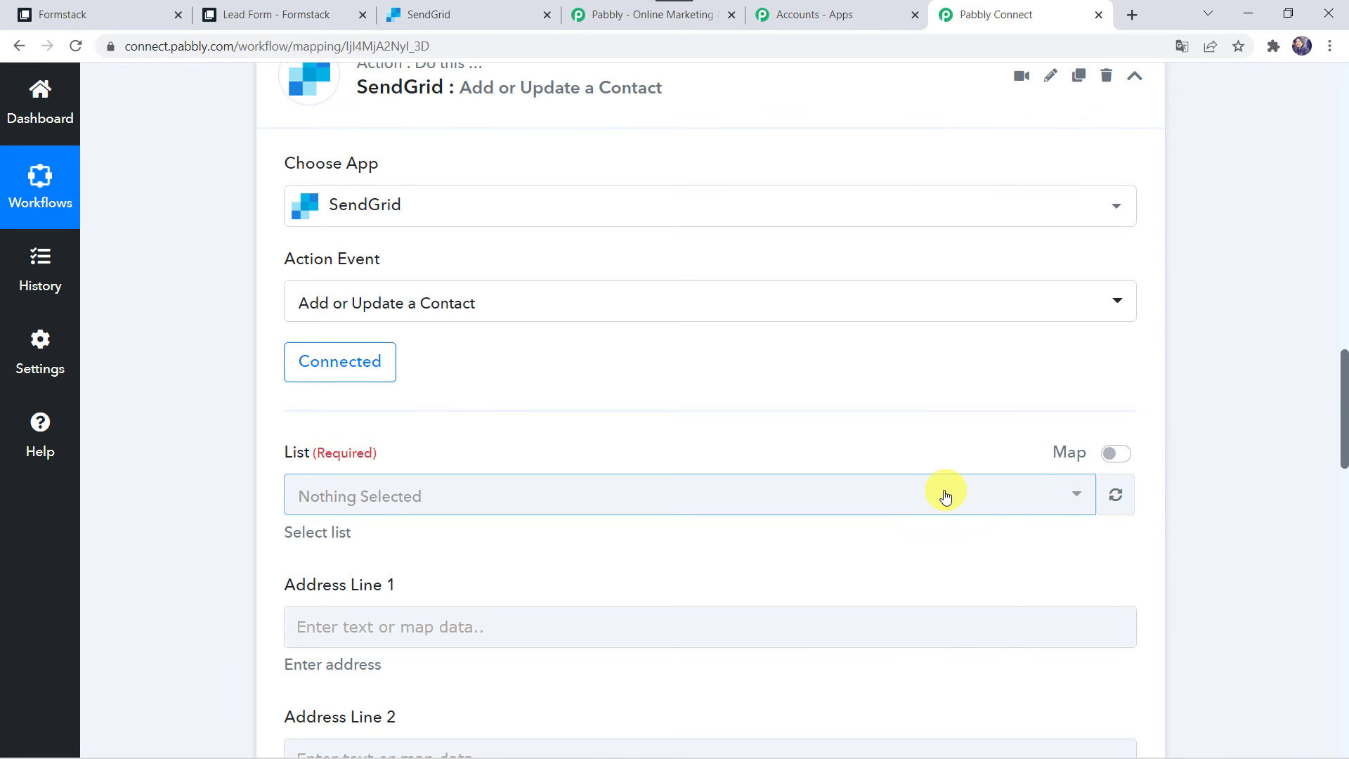
Refresh the SendGrid lists and select 'Formstack Leads' as the target list
{"action": "left_click", "coordinate": [1119, 499]}
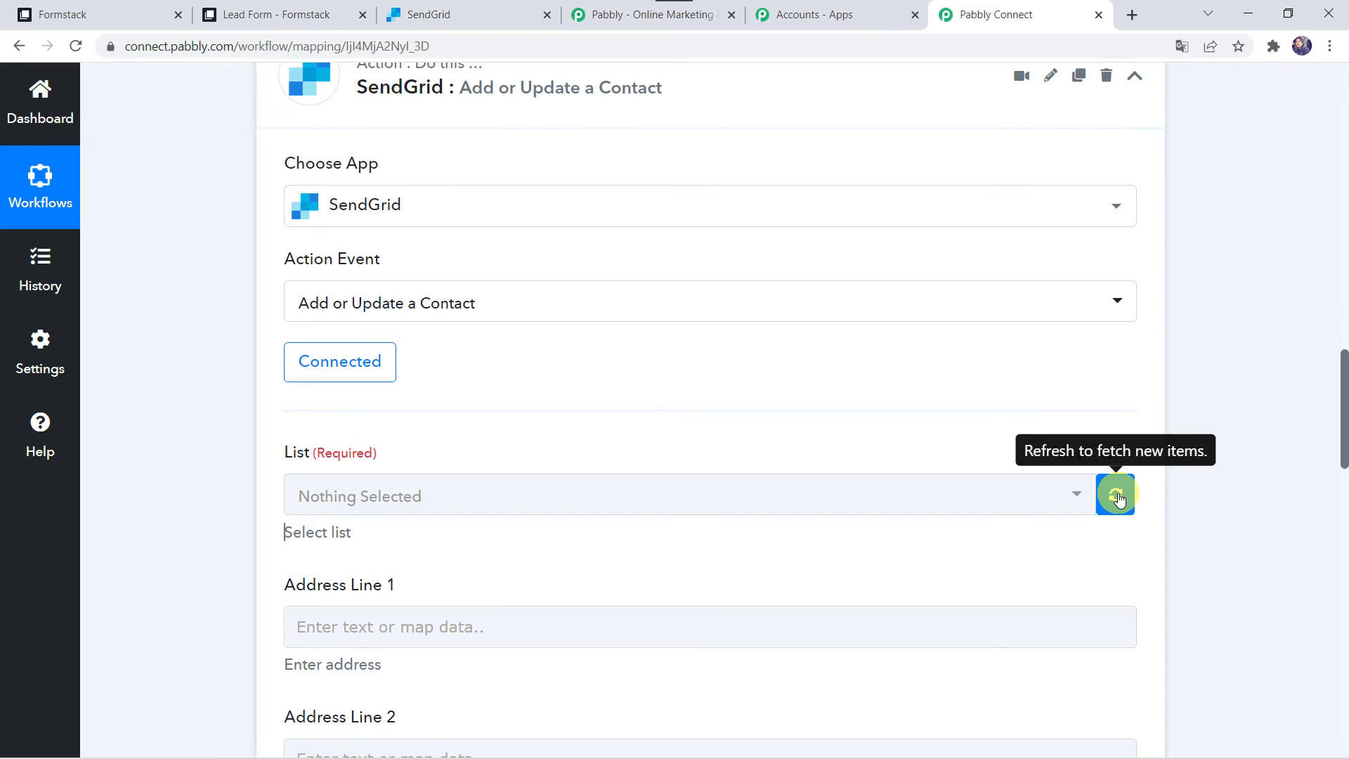
{"action": "left_click", "coordinate": [457, 500]}
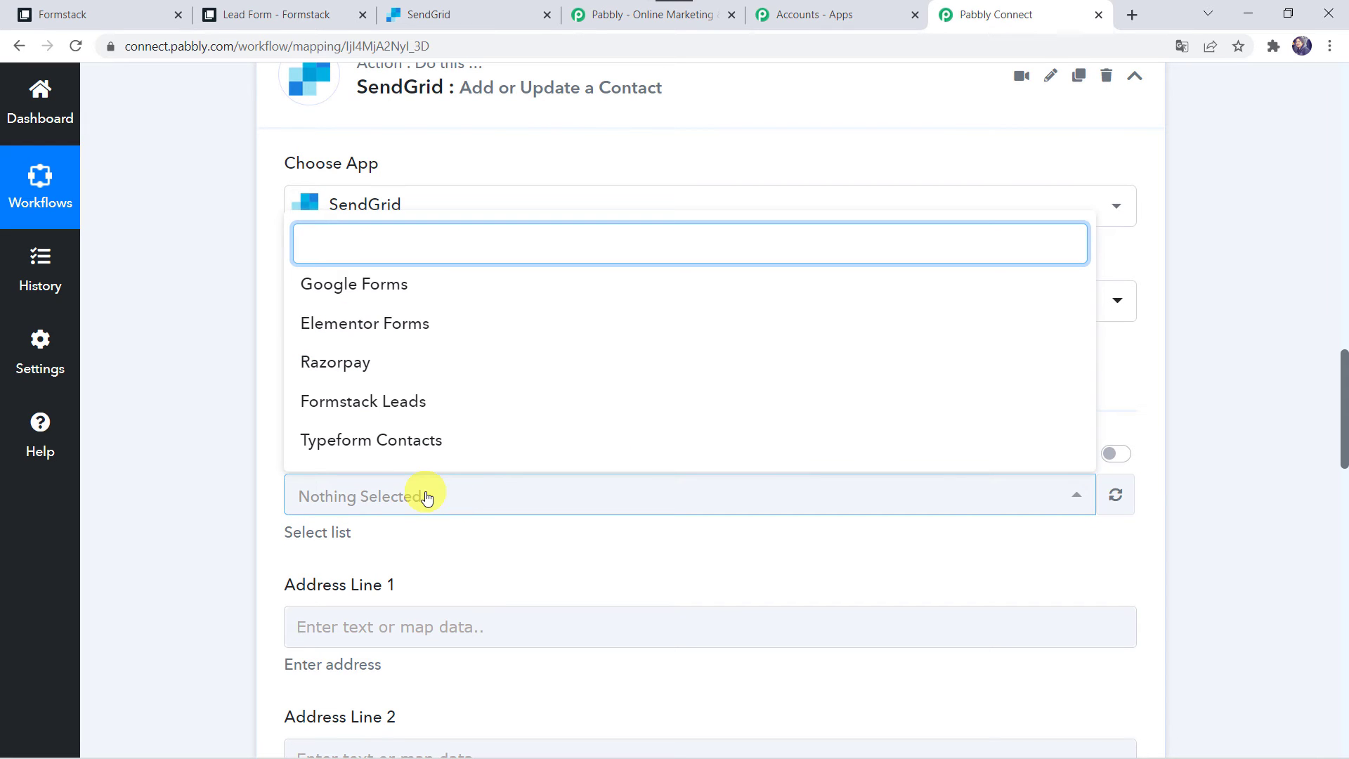
{"action": "left_click", "coordinate": [370, 398]}
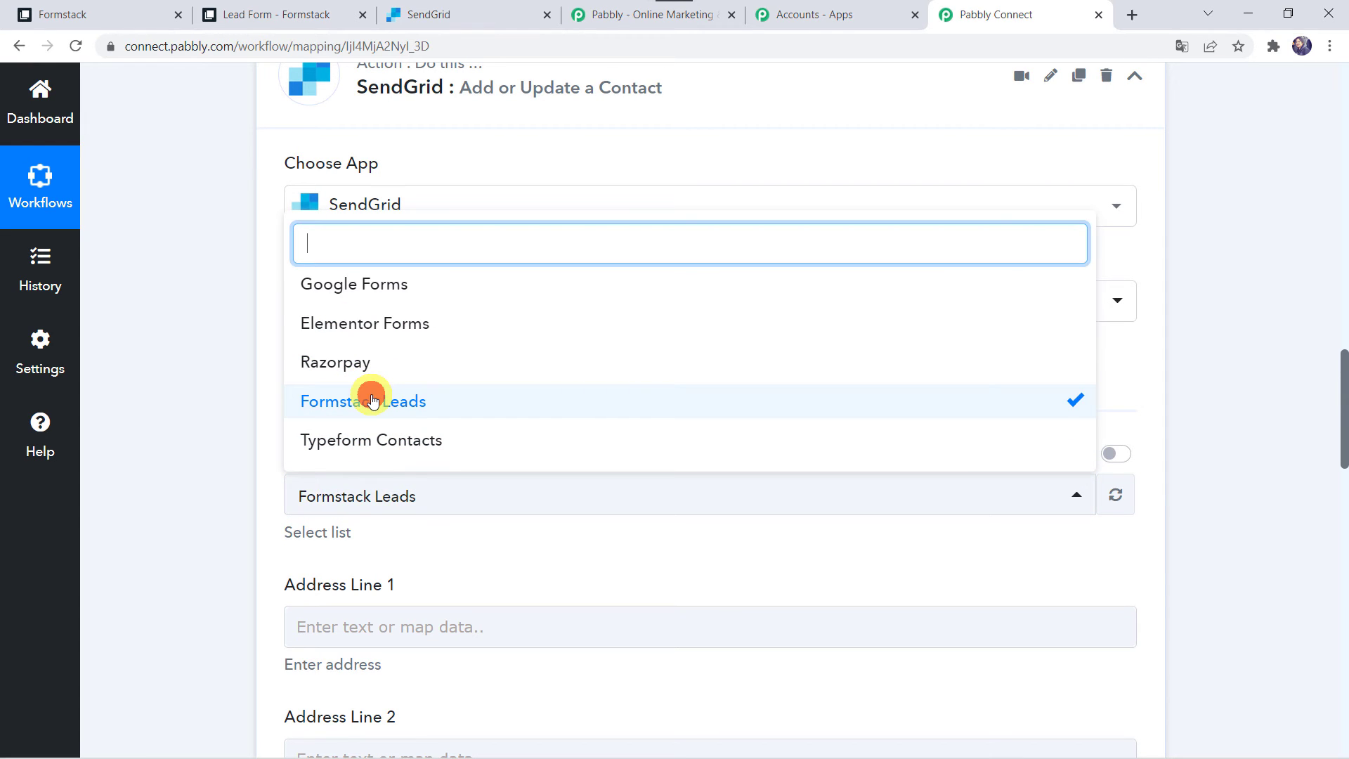
{"action": "left_click", "coordinate": [370, 400]}
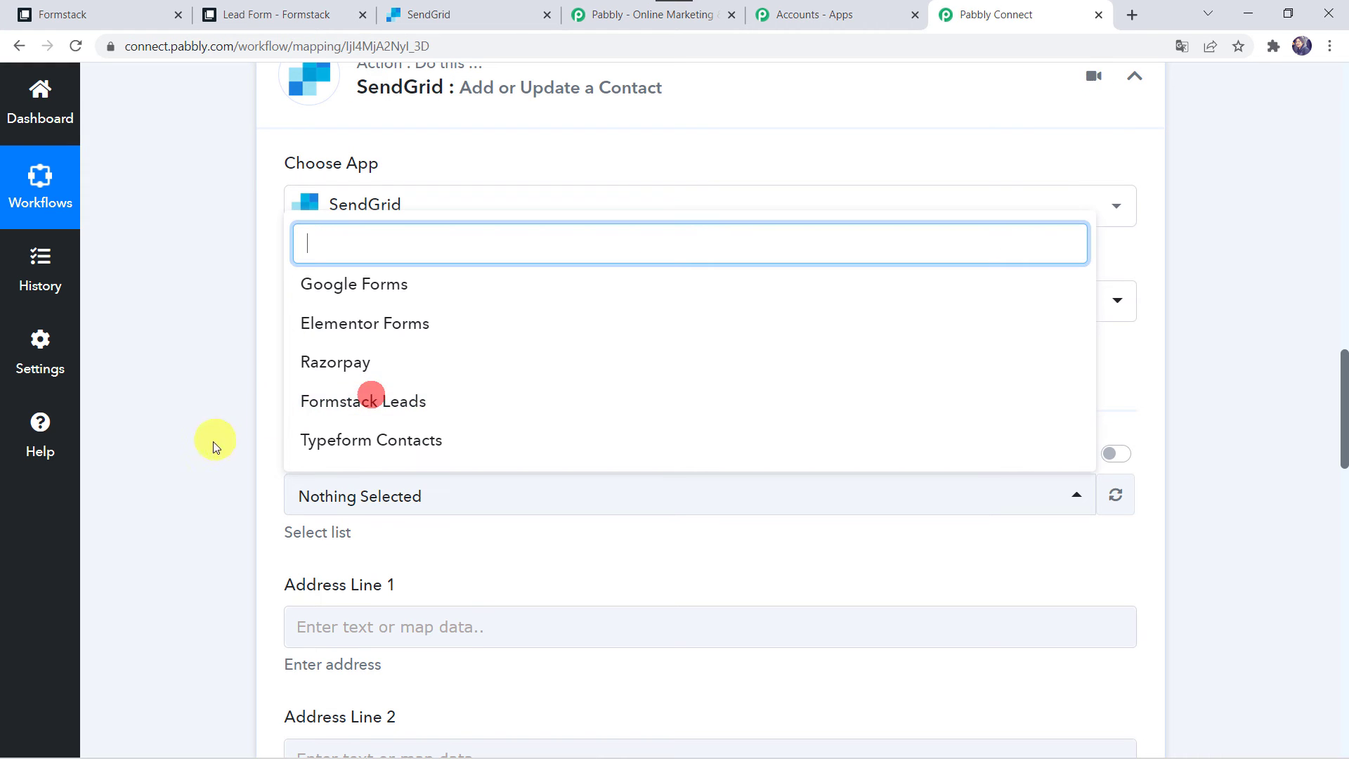
{"action": "left_click", "coordinate": [357, 406]}
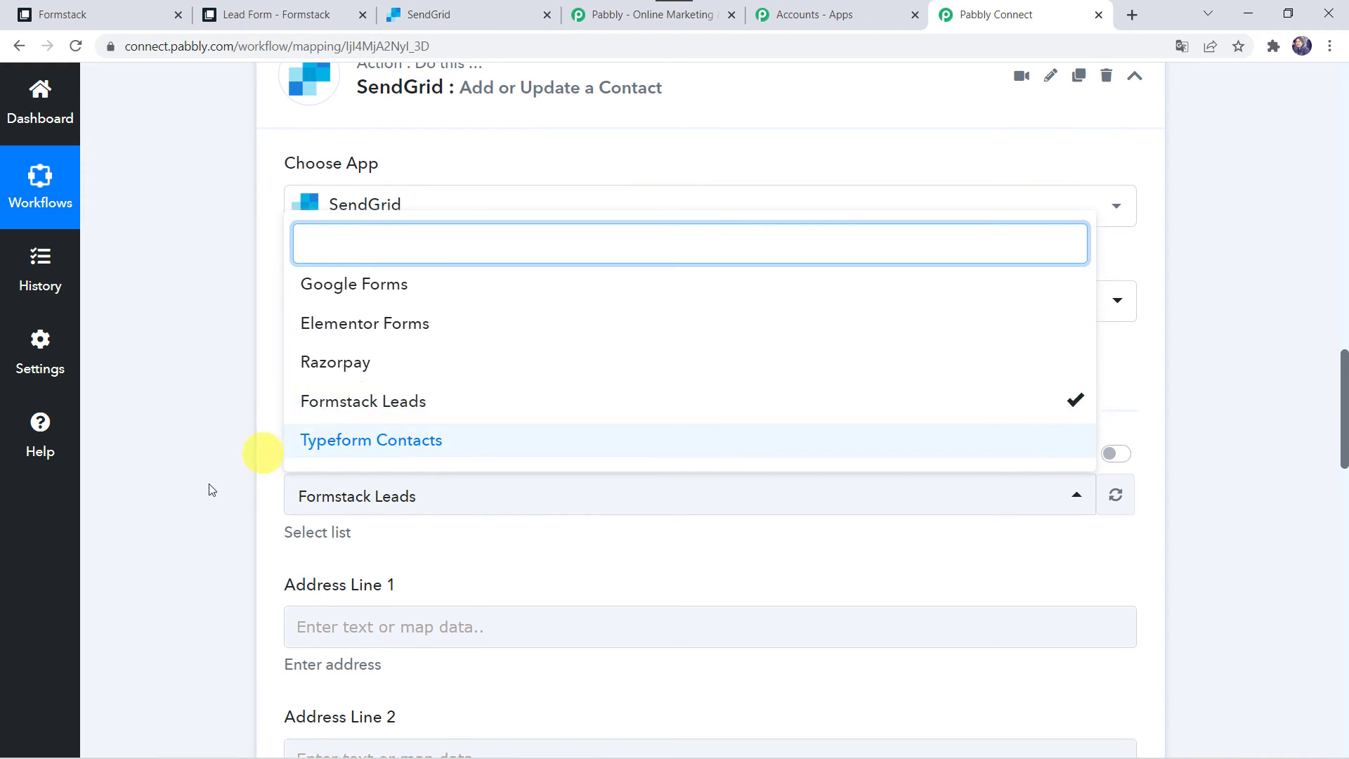
{"action": "left_click", "coordinate": [209, 341]}
Review the action's contact fields, including the required Email, First Name, Last Name and address fields
{"action": "scroll", "coordinate": [180, 569], "scroll_direction": "down", "scroll_amount": 5}
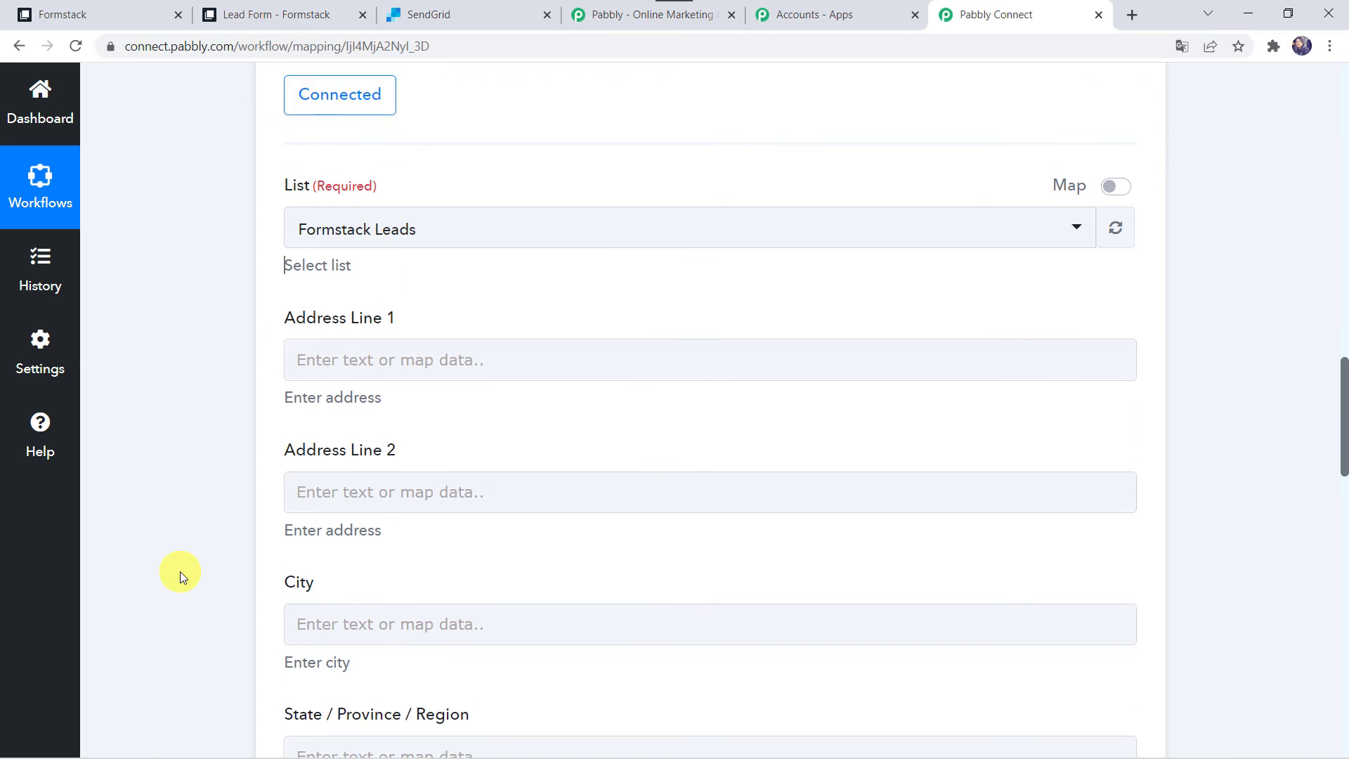
{"action": "scroll", "coordinate": [205, 543], "scroll_direction": "down", "scroll_amount": 5}
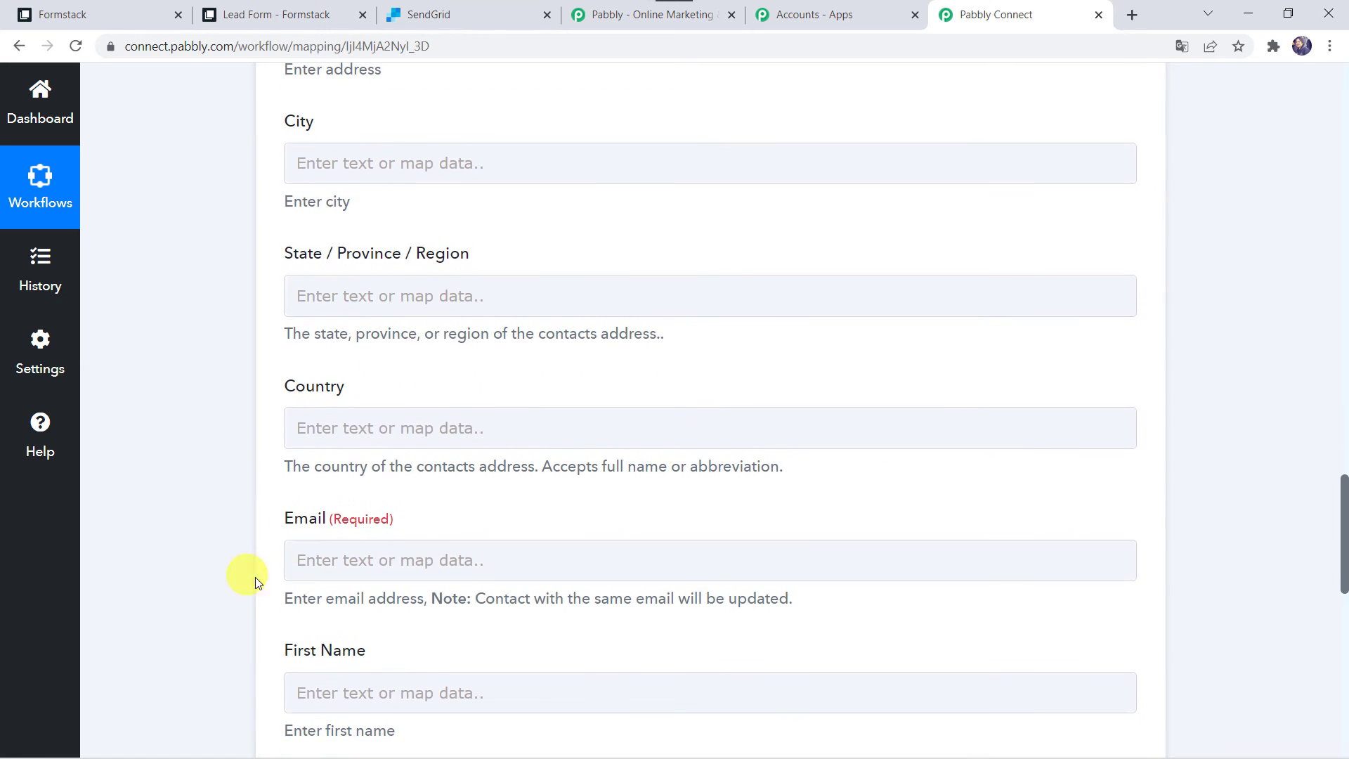
{"action": "scroll", "coordinate": [263, 706], "scroll_direction": "down", "scroll_amount": 3}
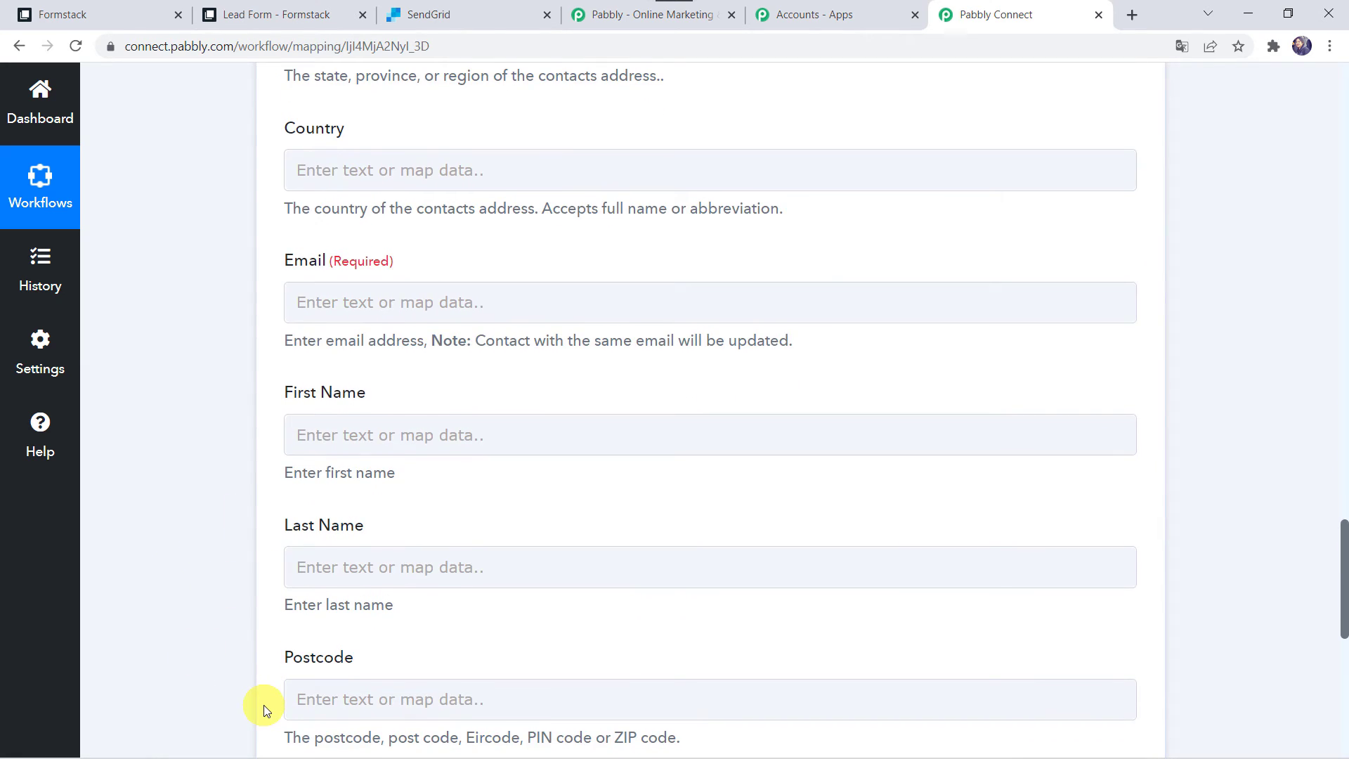
{"action": "scroll", "coordinate": [213, 379], "scroll_direction": "up", "scroll_amount": 15}
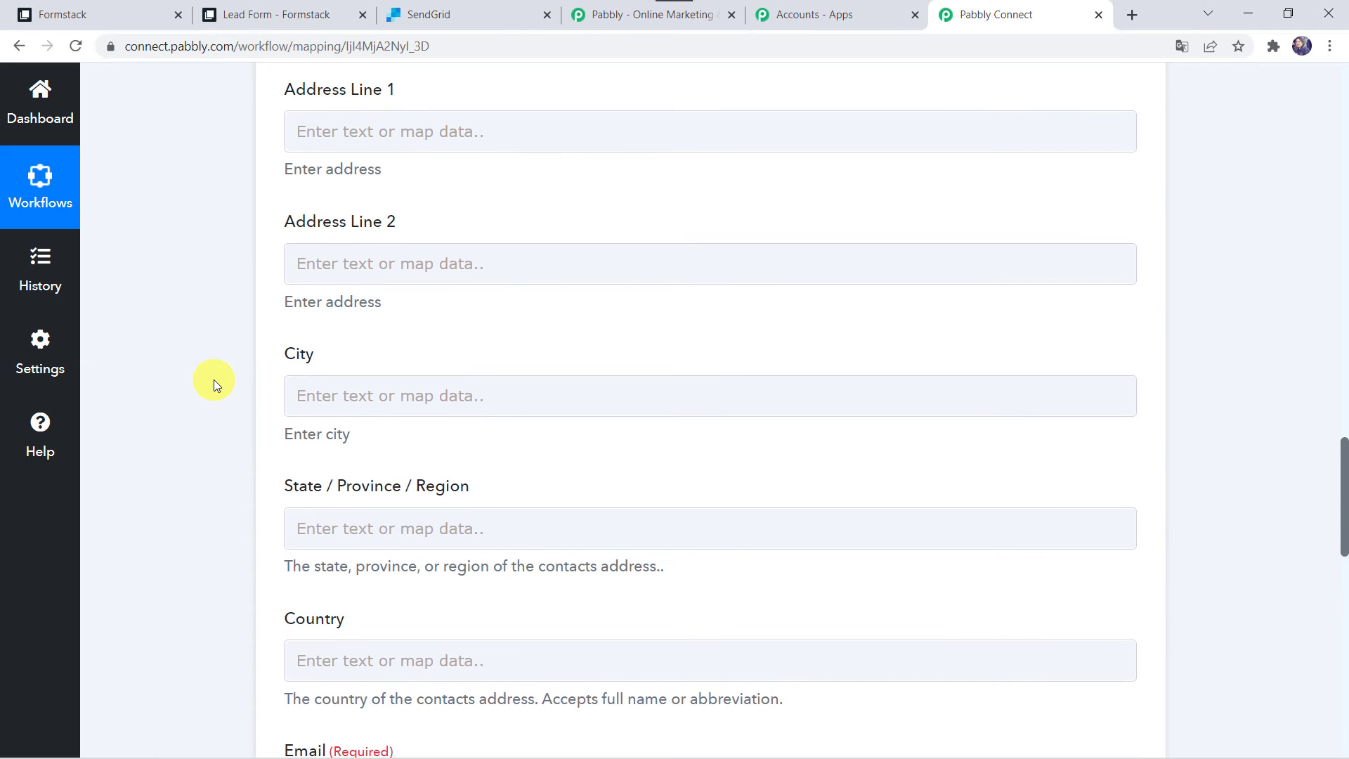
{"action": "scroll", "coordinate": [214, 379], "scroll_direction": "up", "scroll_amount": 12}
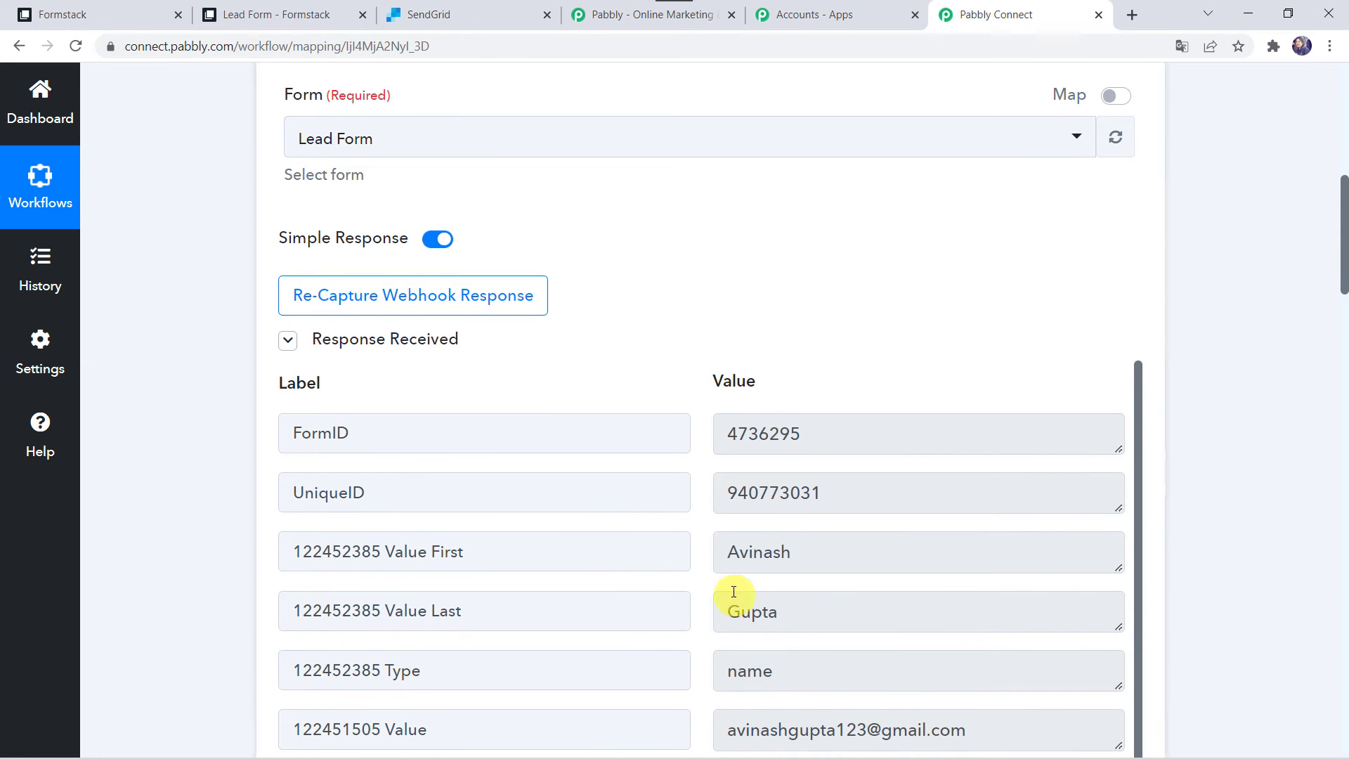
{"action": "scroll", "coordinate": [703, 596], "scroll_direction": "down", "scroll_amount": 2}
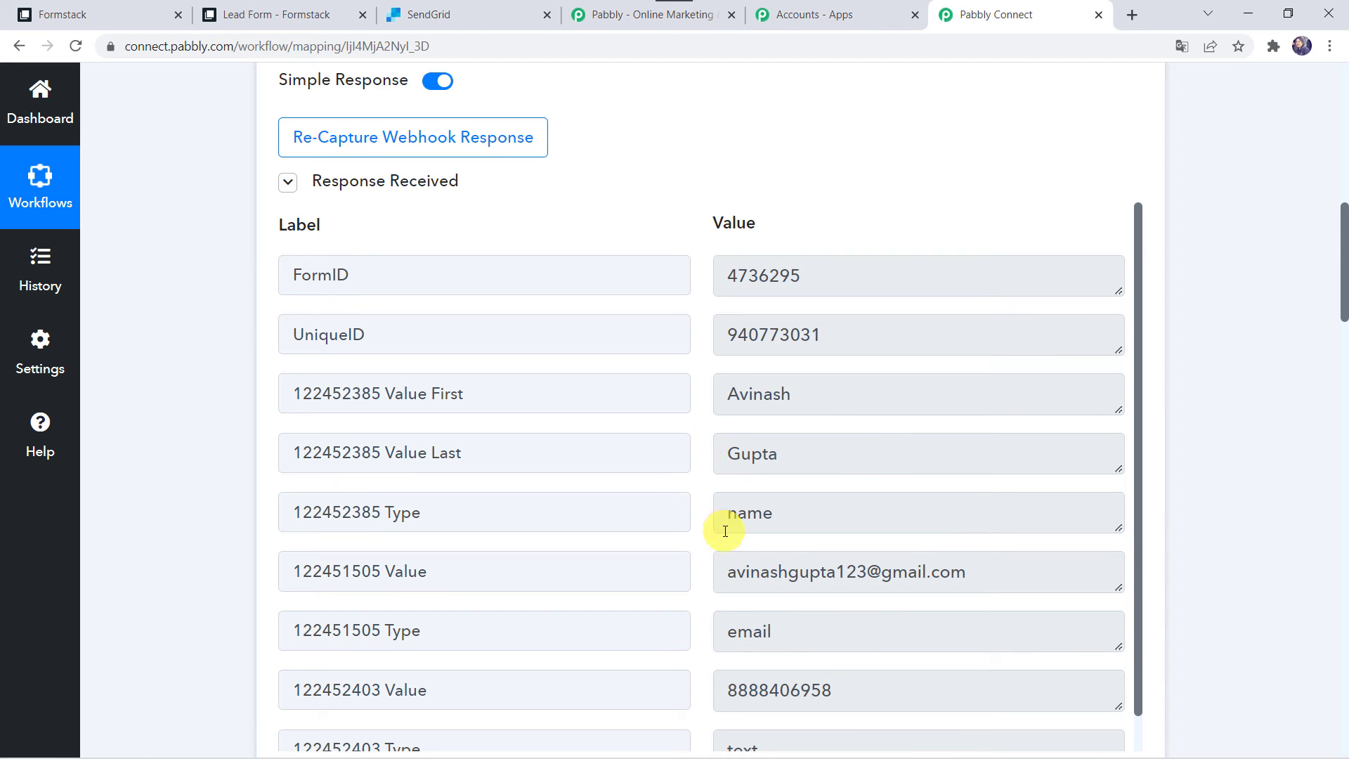
{"action": "scroll", "coordinate": [145, 647], "scroll_direction": "down", "scroll_amount": 20}
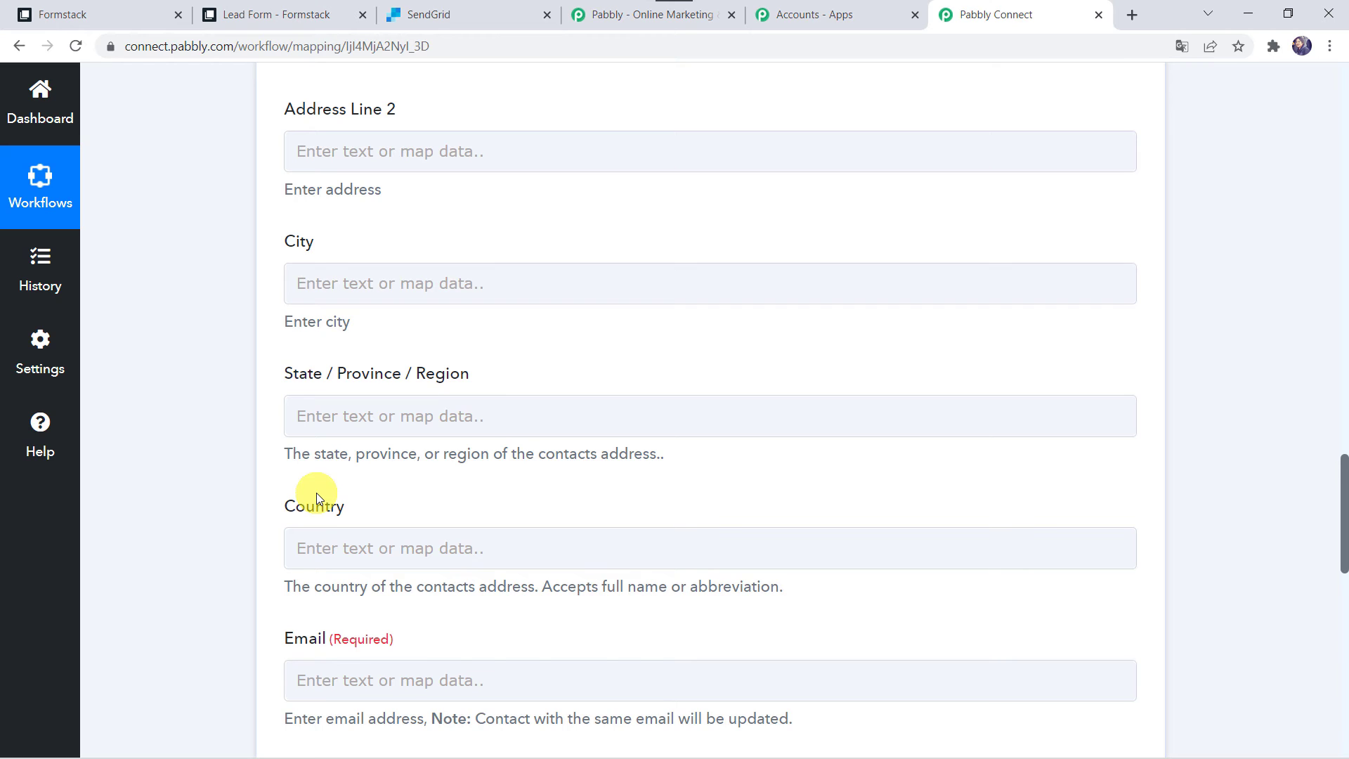
{"action": "scroll", "coordinate": [317, 497], "scroll_direction": "down", "scroll_amount": 4}
{"action": "scroll", "coordinate": [316, 497], "scroll_direction": "down", "scroll_amount": 1}
Map the Formstack submission's email and first name into the Email and First Name fields
{"action": "left_click", "coordinate": [321, 329]}
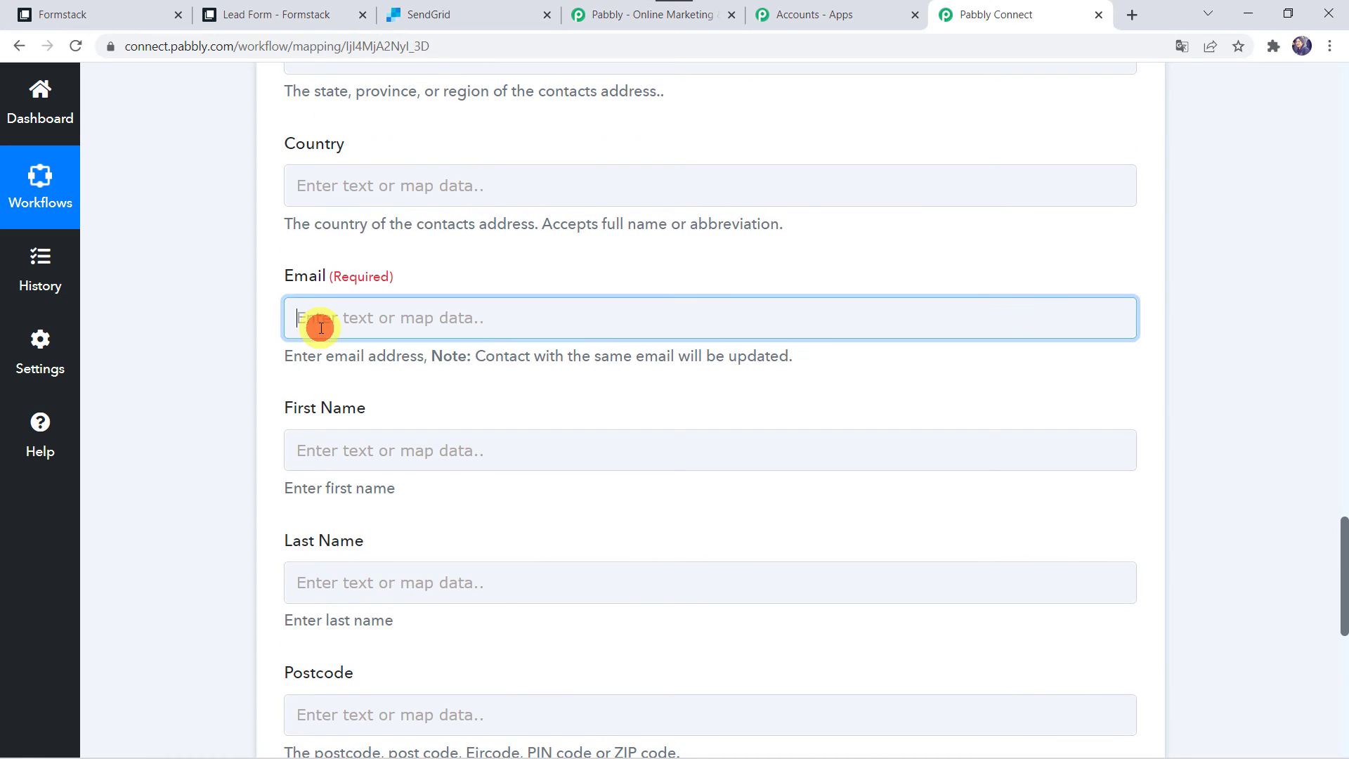
{"action": "left_click", "coordinate": [401, 482]}
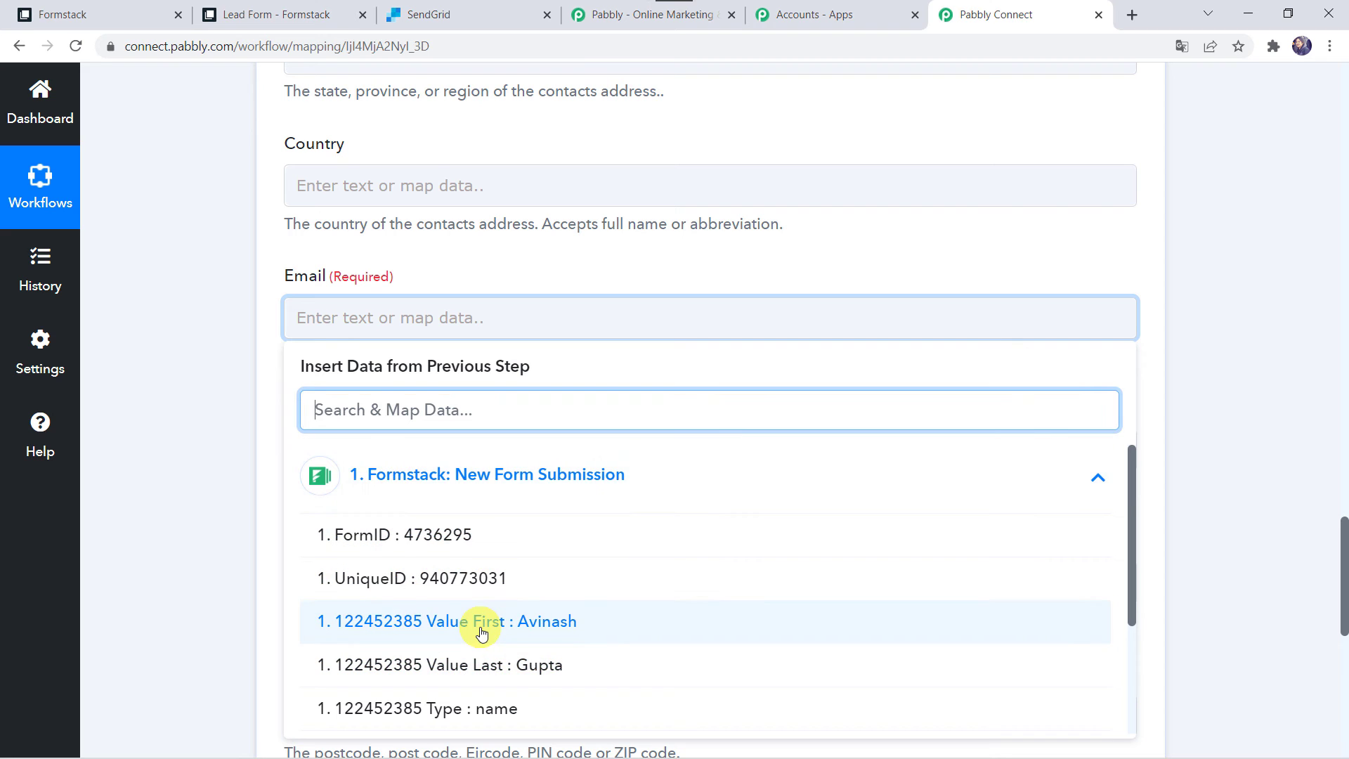
{"action": "scroll", "coordinate": [481, 632], "scroll_direction": "down", "scroll_amount": 2}
{"action": "left_click", "coordinate": [508, 594]}
{"action": "left_click", "coordinate": [188, 448]}
{"action": "scroll", "coordinate": [188, 448], "scroll_direction": "down", "scroll_amount": 2}
{"action": "left_click", "coordinate": [292, 305]}
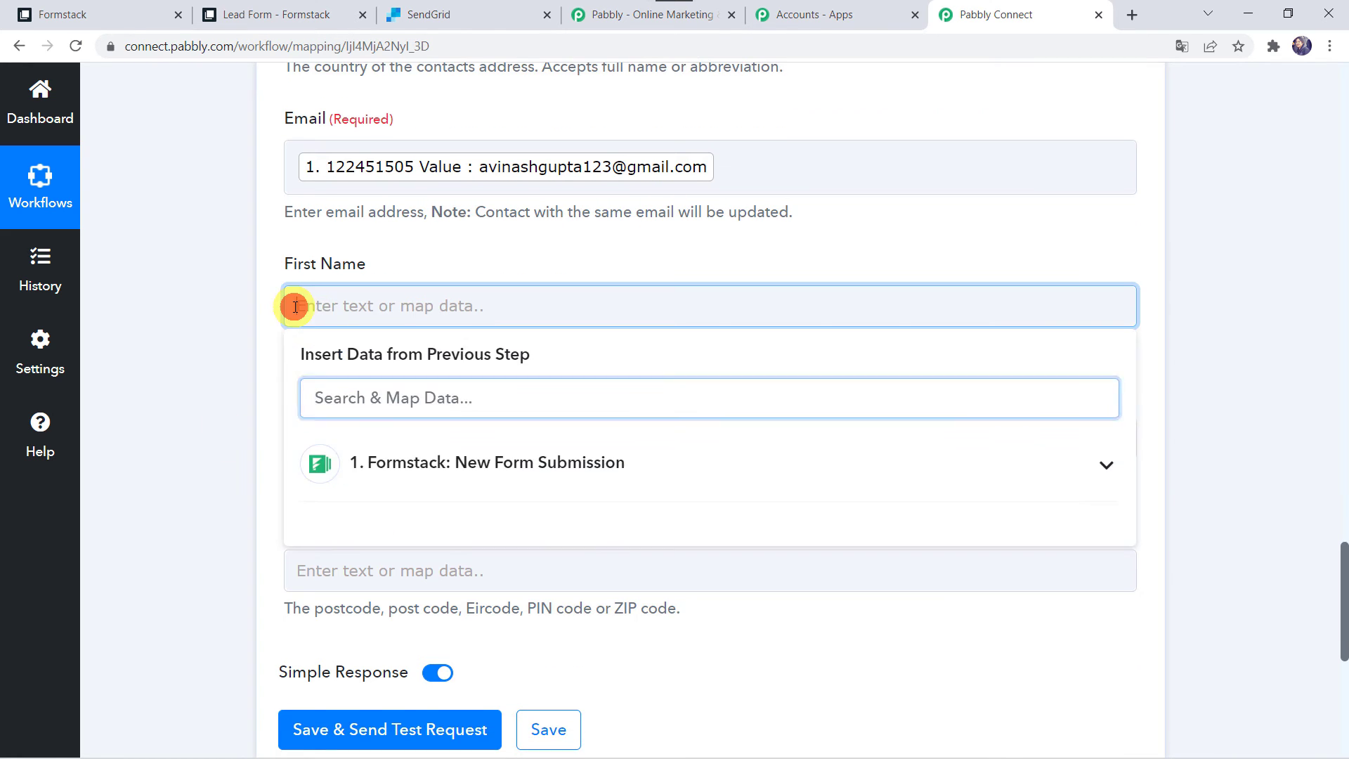
{"action": "left_click", "coordinate": [404, 495]}
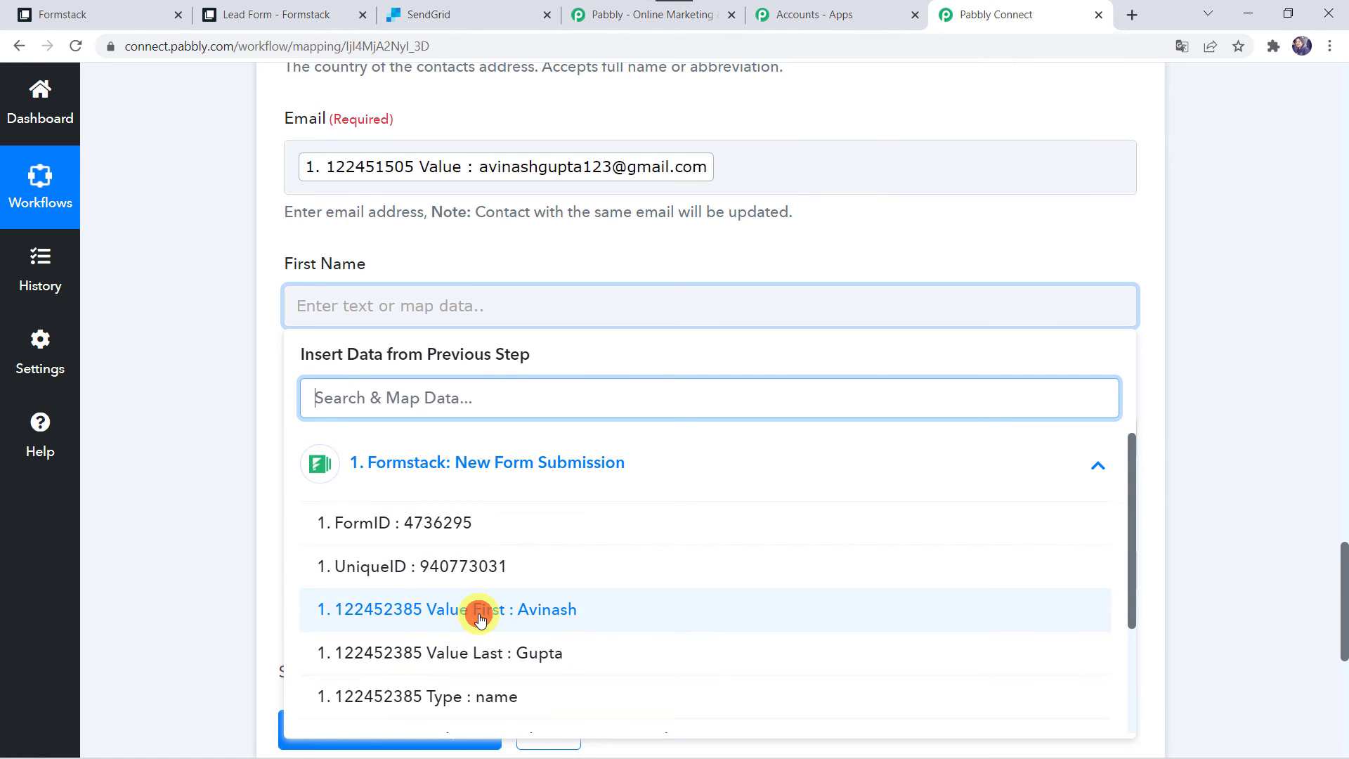
{"action": "left_click", "coordinate": [395, 697]}
{"action": "left_click", "coordinate": [262, 533]}
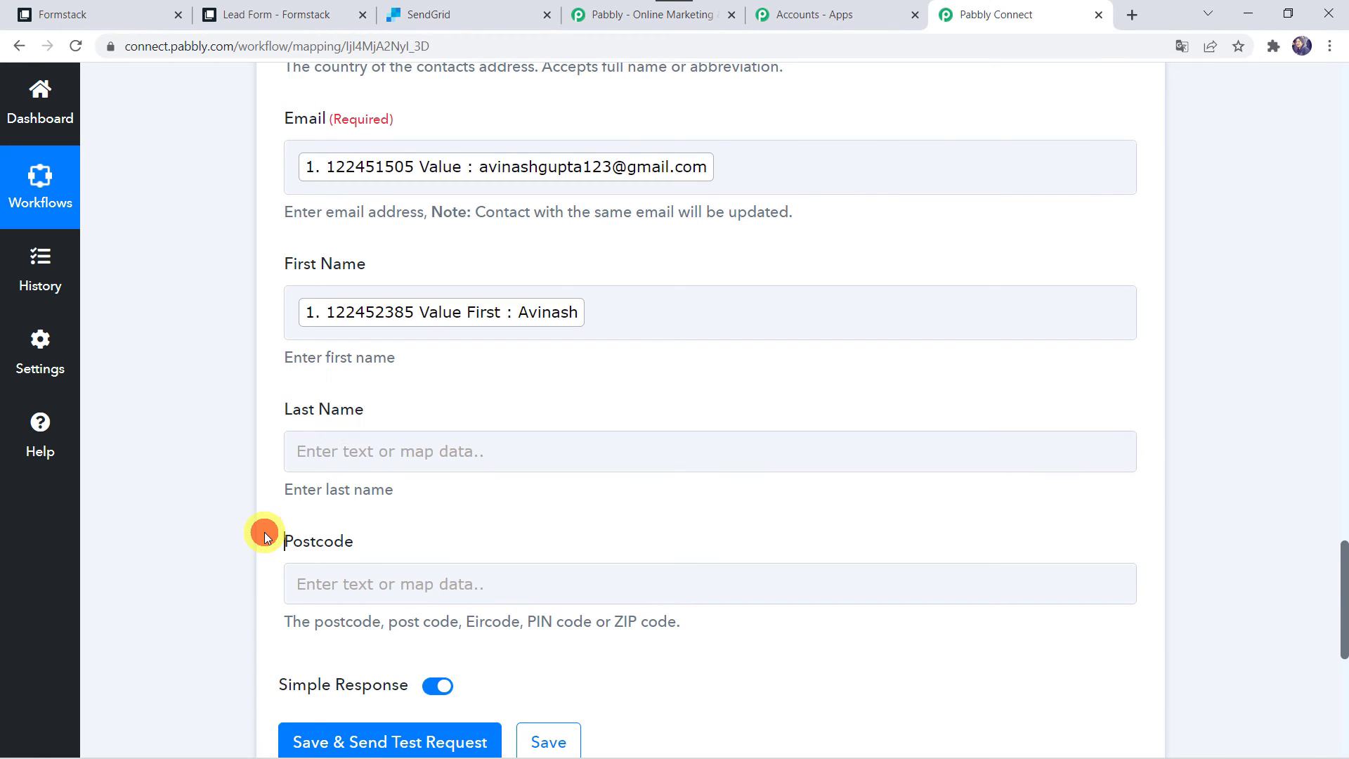
Map 'Value Last' into Last Name and send a test request to SendGrid, returning a Job Id
{"action": "left_click", "coordinate": [340, 453]}
{"action": "left_click", "coordinate": [449, 625]}
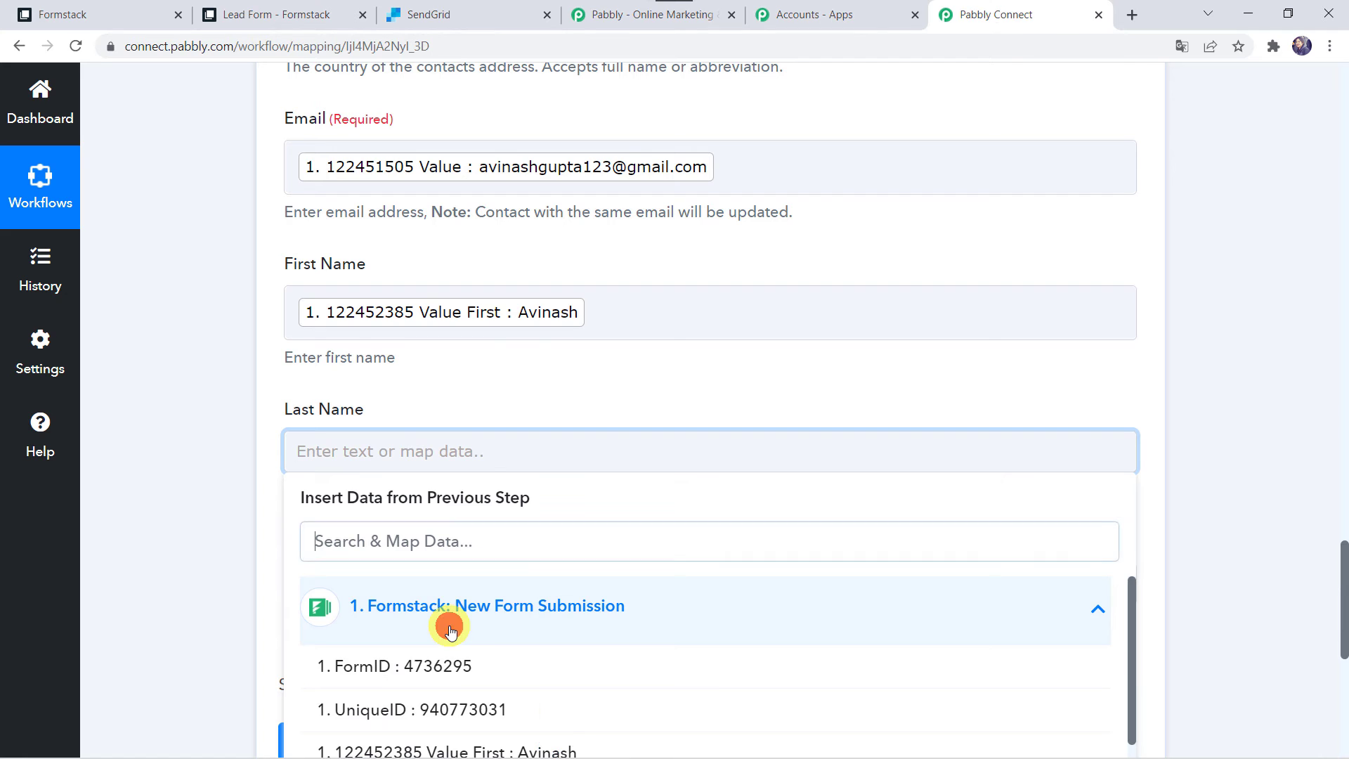
{"action": "scroll", "coordinate": [525, 711], "scroll_direction": "down", "scroll_amount": 2}
{"action": "left_click", "coordinate": [536, 690]}
{"action": "left_click", "coordinate": [218, 432]}
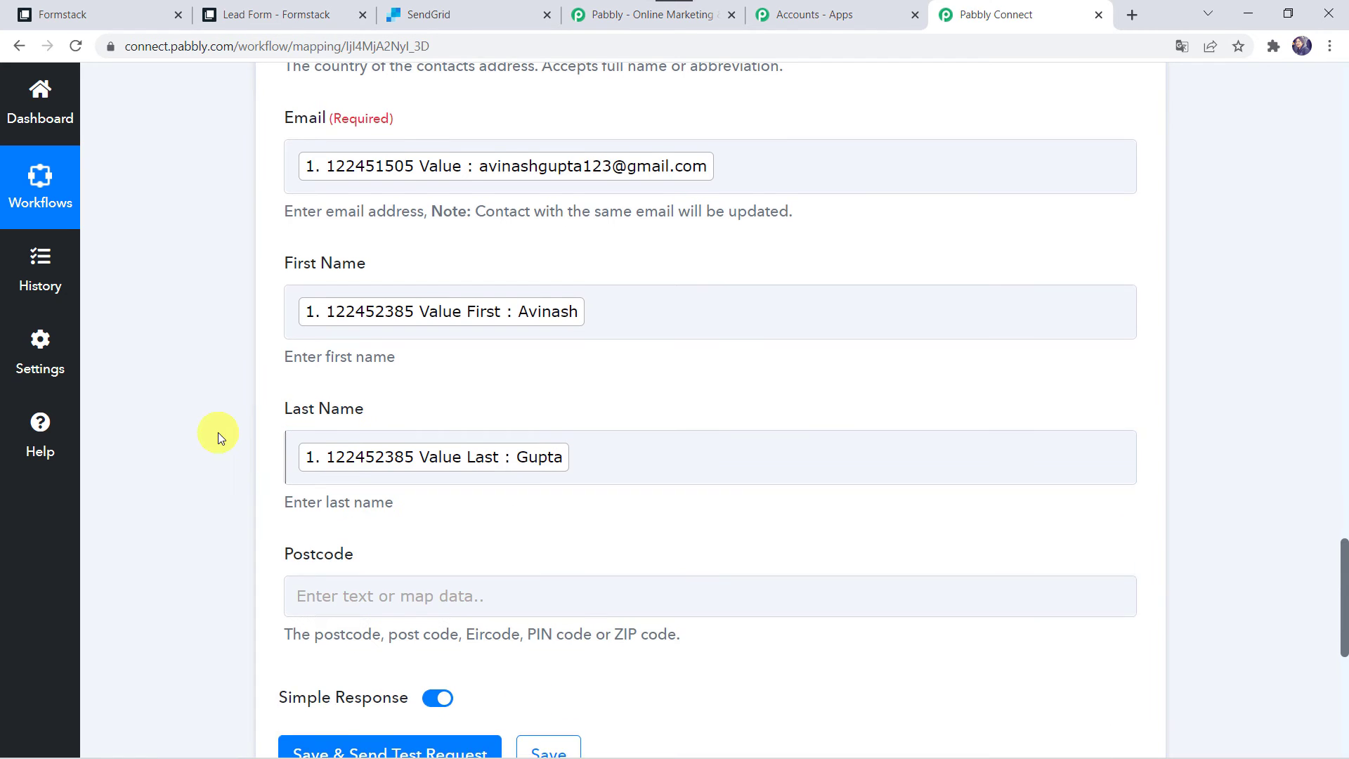
{"action": "scroll", "coordinate": [217, 432], "scroll_direction": "down", "scroll_amount": 2}
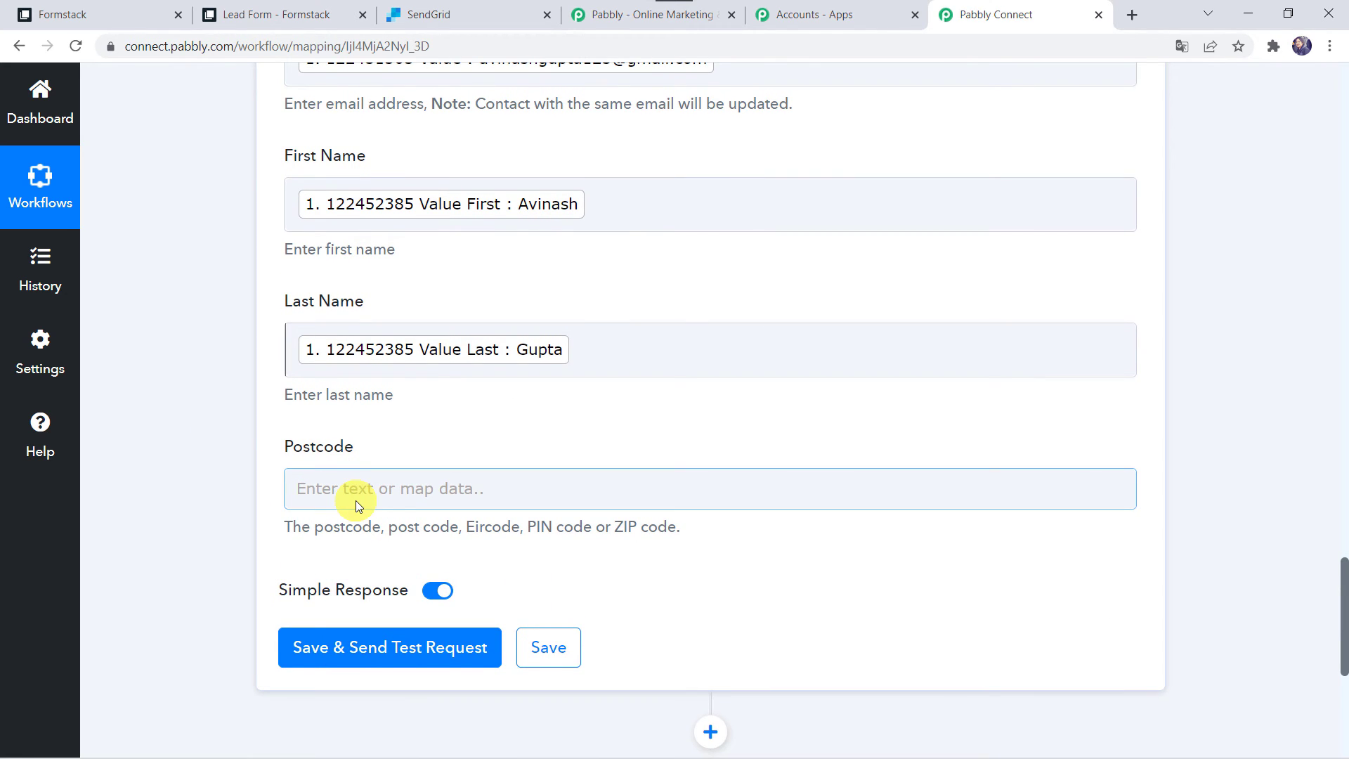
{"action": "left_click", "coordinate": [374, 653]}
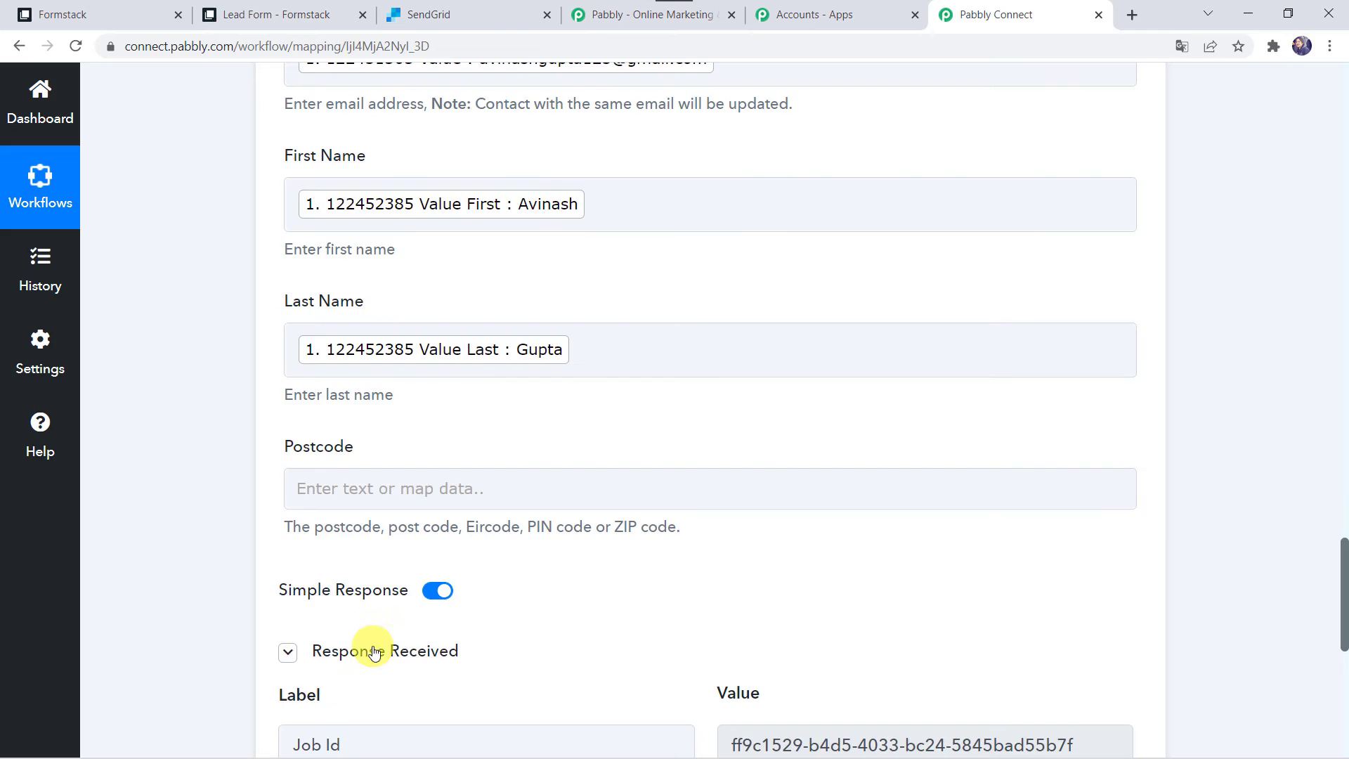
{"action": "scroll", "coordinate": [166, 584], "scroll_direction": "down", "scroll_amount": 3}
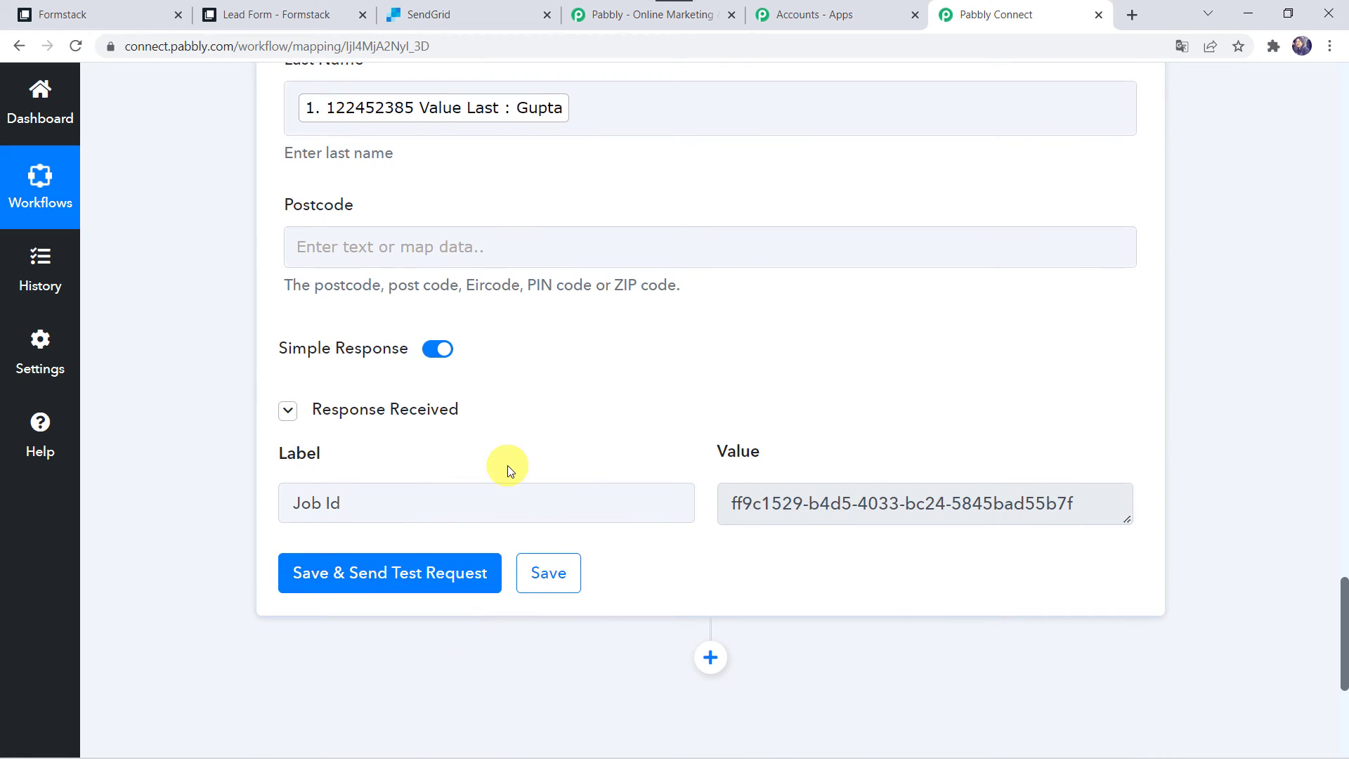
{"action": "left_click", "coordinate": [453, 11]}
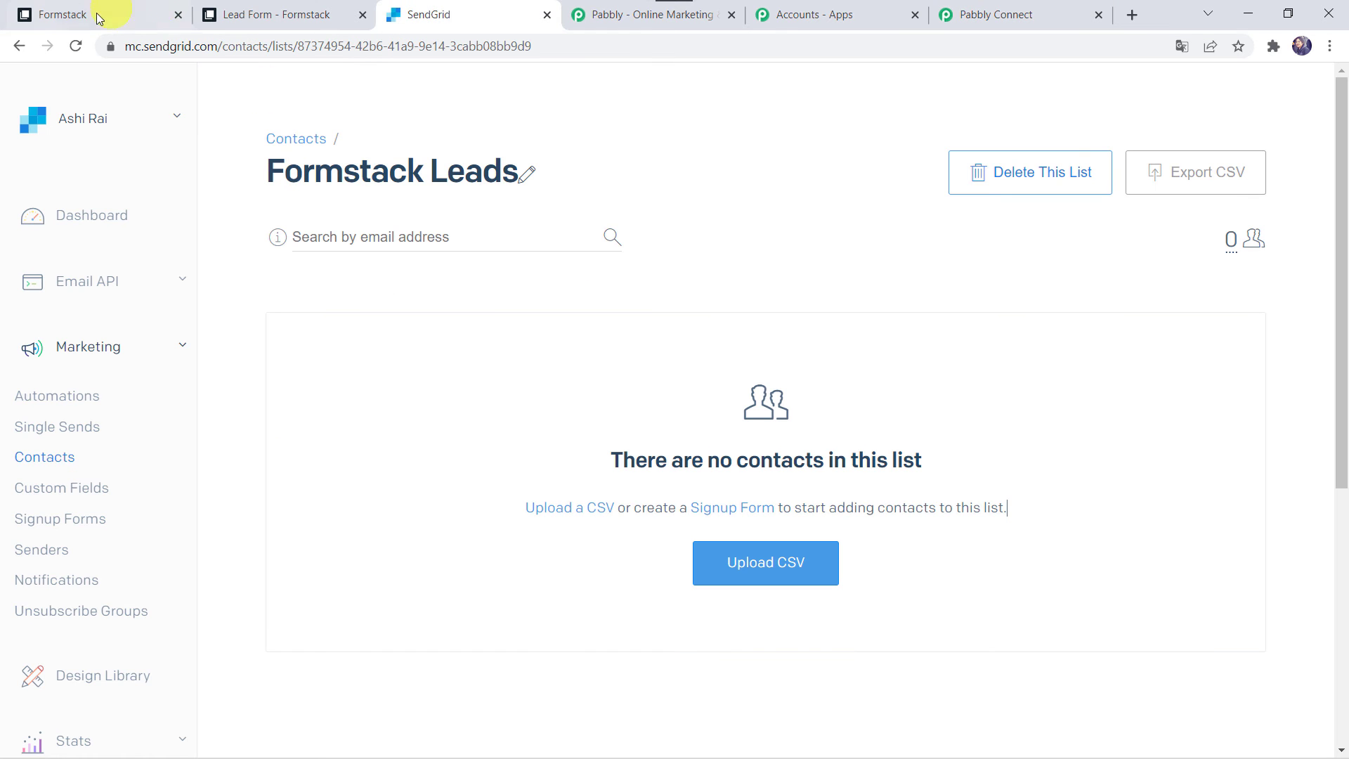
Reload Formstack Leads and open the test contact's profile to confirm its names and email
{"action": "left_click", "coordinate": [69, 49]}
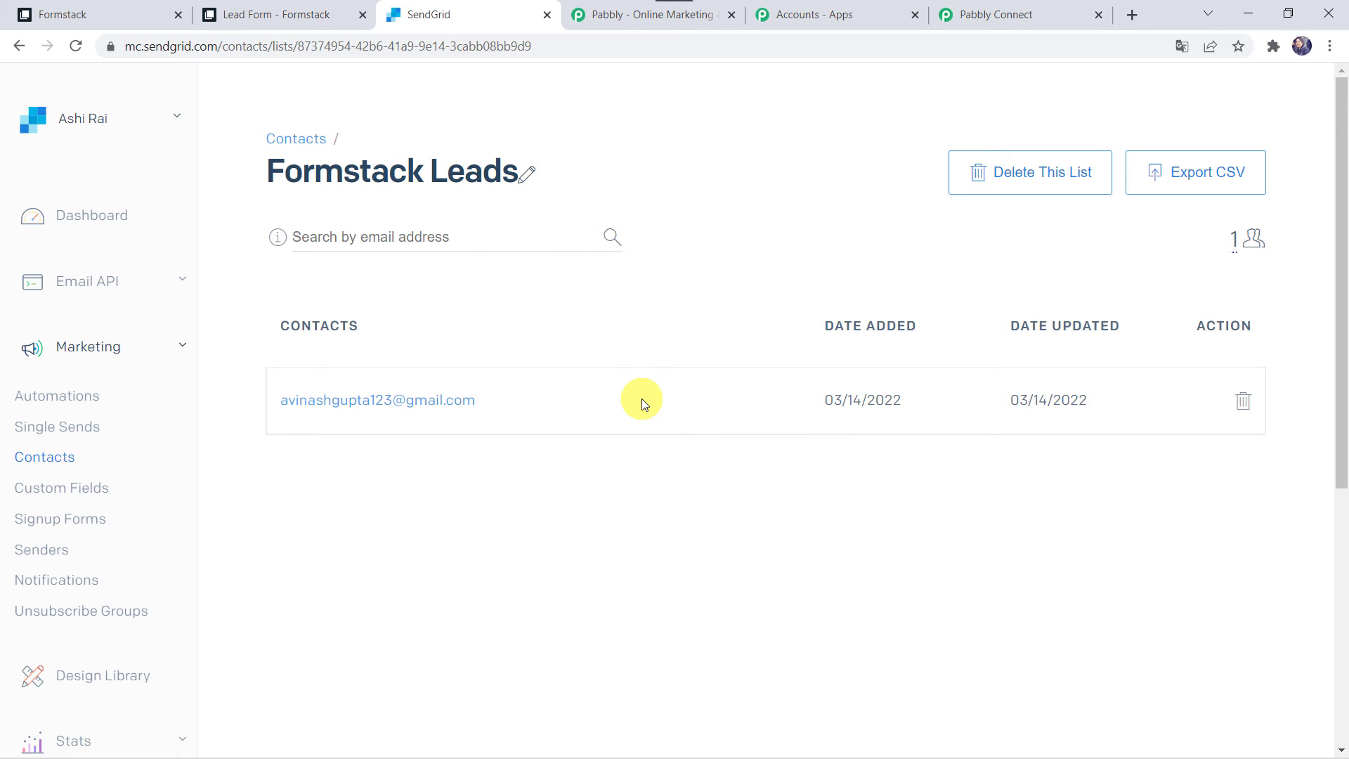
{"action": "left_click", "coordinate": [439, 410]}
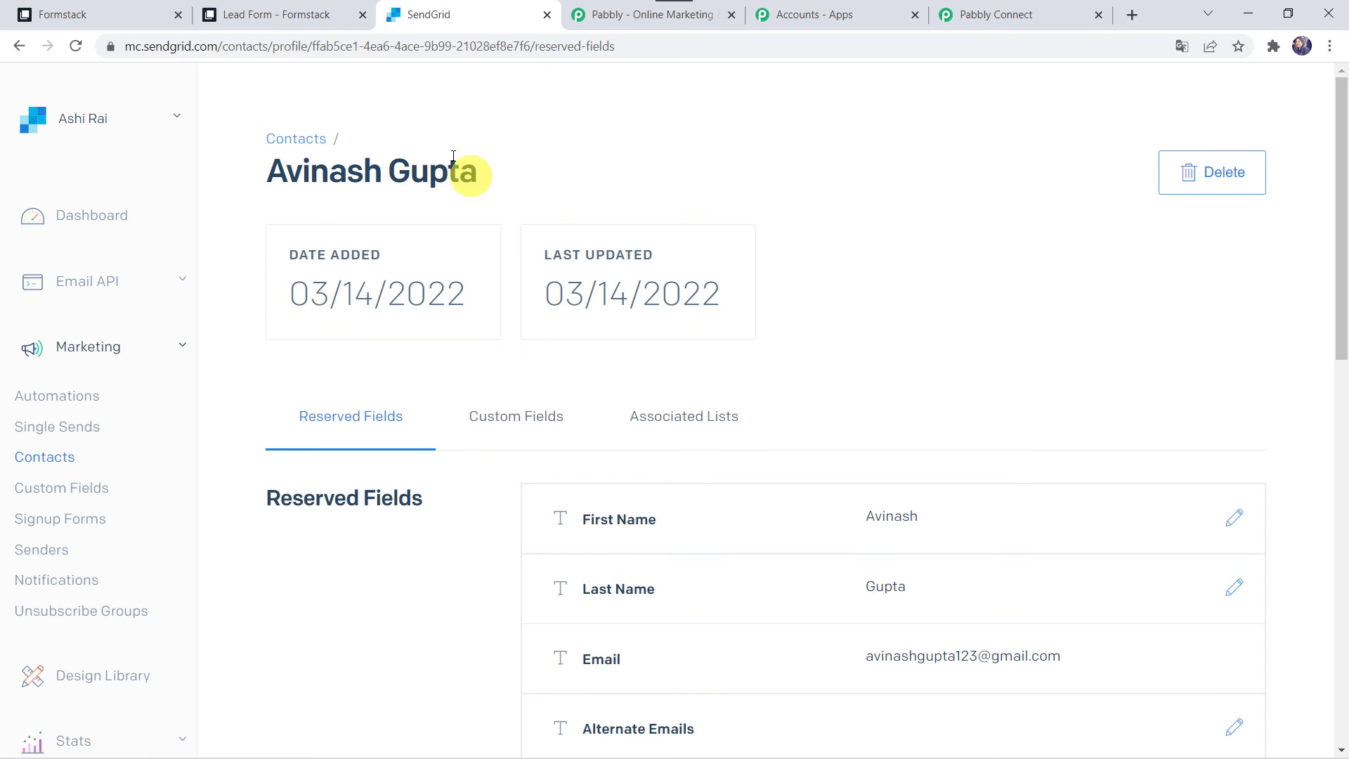
{"action": "left_click", "coordinate": [318, 144]}
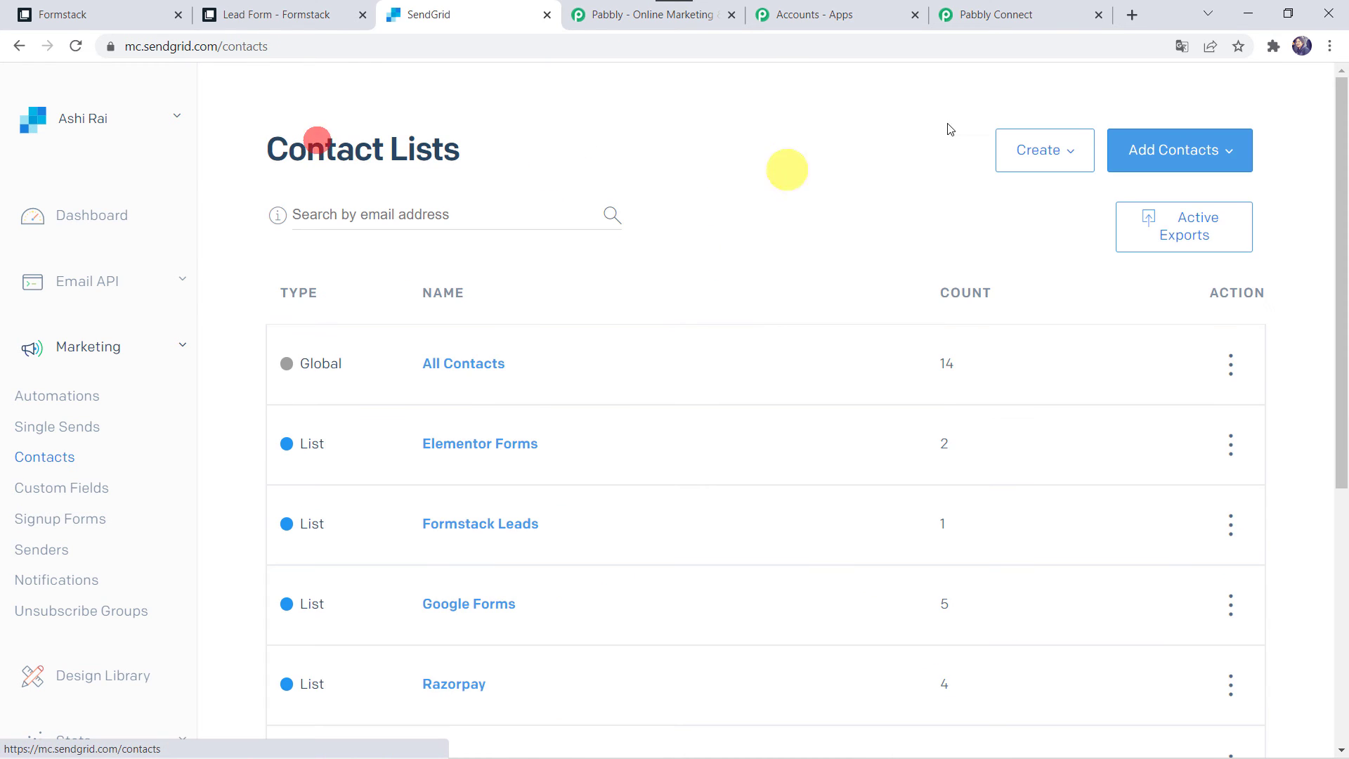
{"action": "left_click", "coordinate": [1020, 18]}
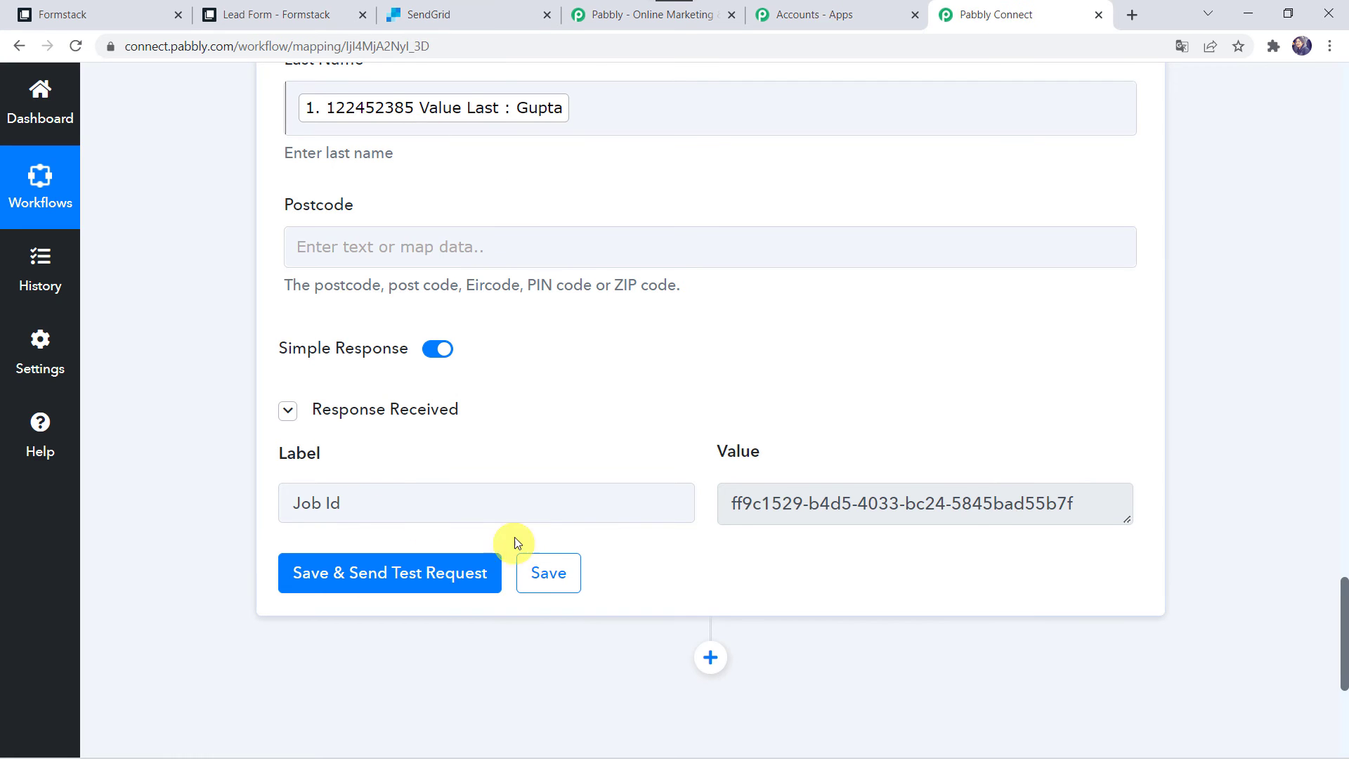
Save the SendGrid action settings and dismiss the 'Data Saved Successfully' confirmation
{"action": "left_click", "coordinate": [548, 577]}
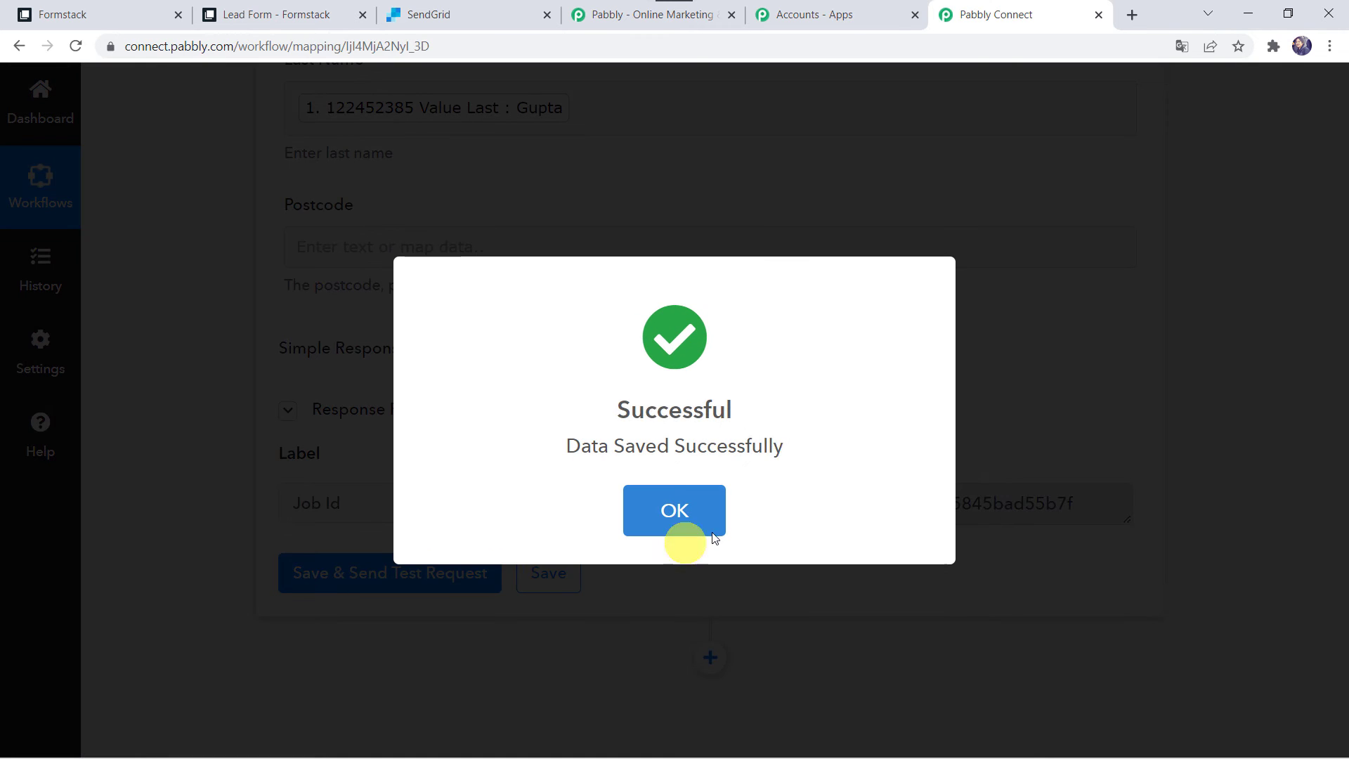
{"action": "left_click", "coordinate": [680, 507]}
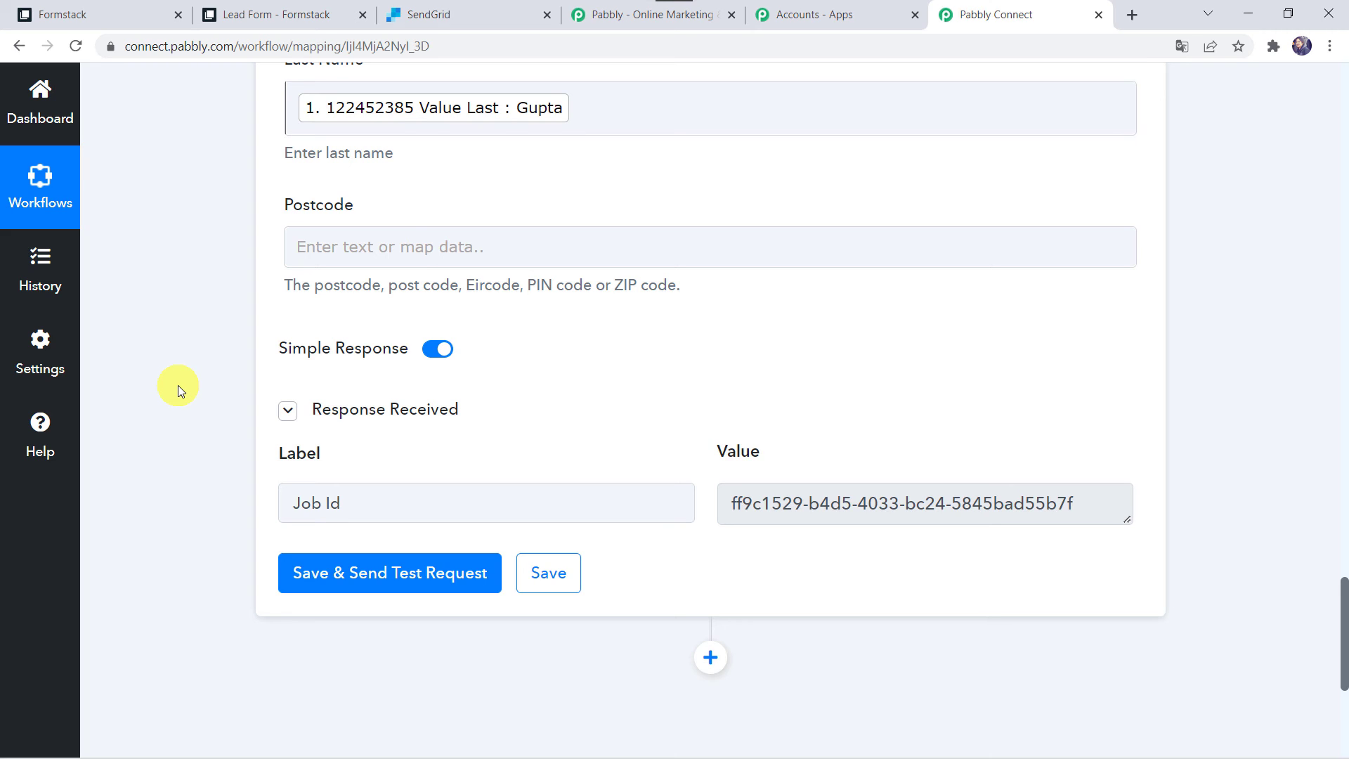
{"action": "left_click", "coordinate": [92, 13]}
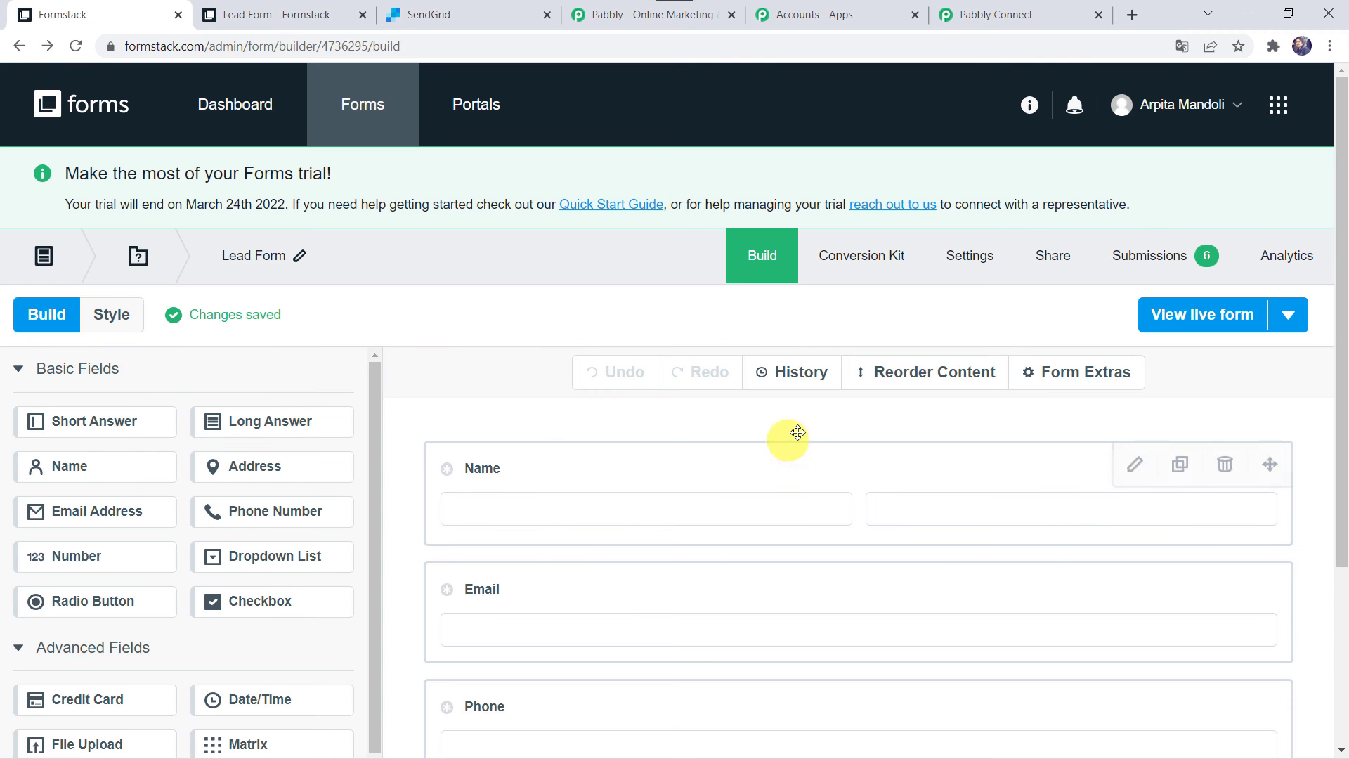
Fill the live Lead Form with a lead's first name, last name, email and phone, then submit it
{"action": "left_click", "coordinate": [1166, 317]}
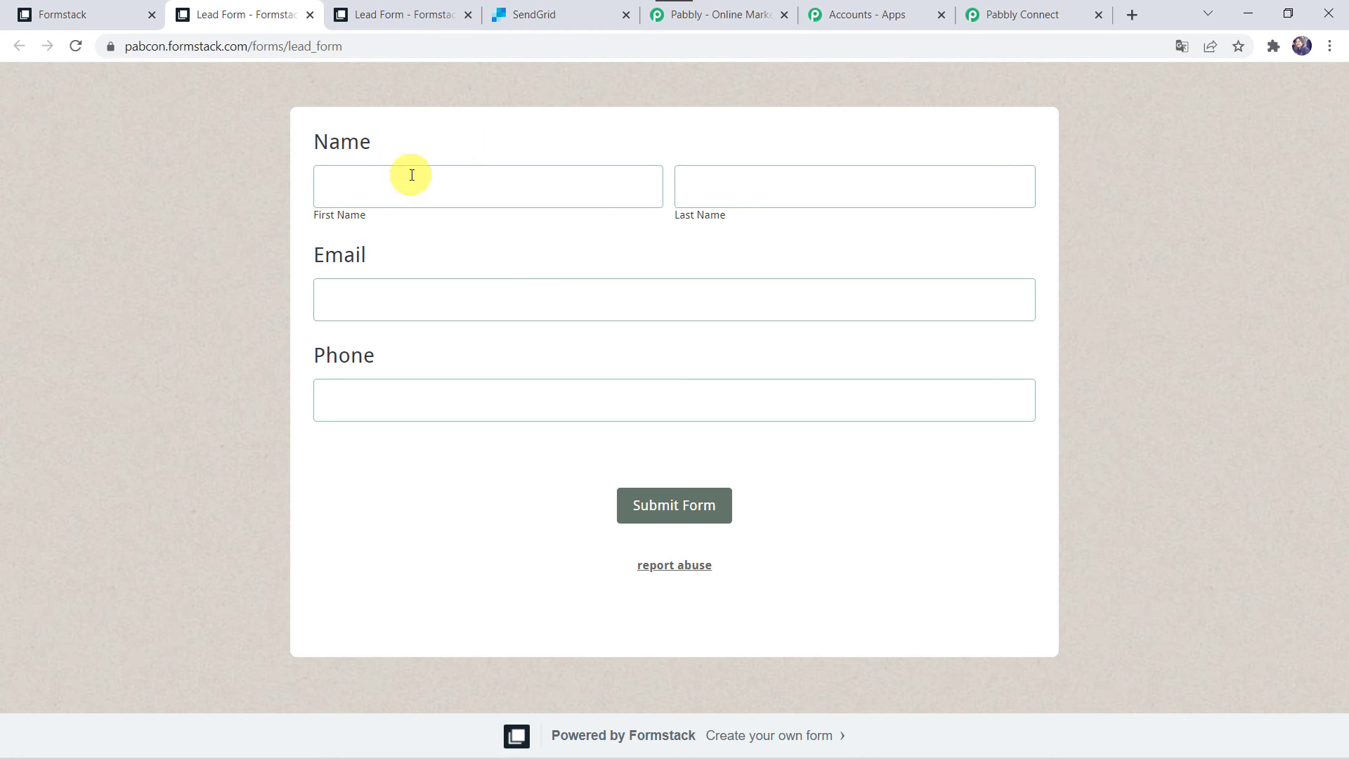
{"action": "left_click", "coordinate": [394, 189]}
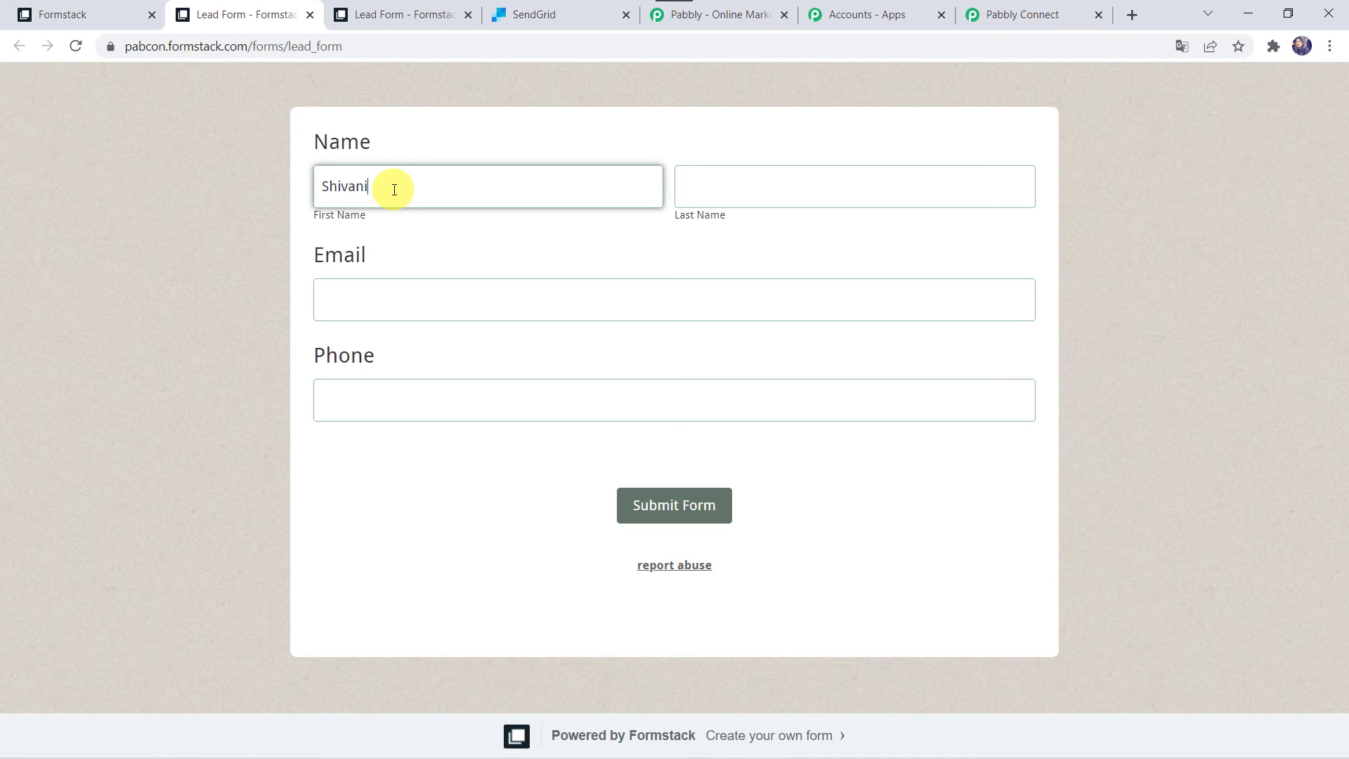
{"action": "key", "text": "Tab"}
{"action": "type", "text": "Jain"}
{"action": "key", "text": "Tab"}
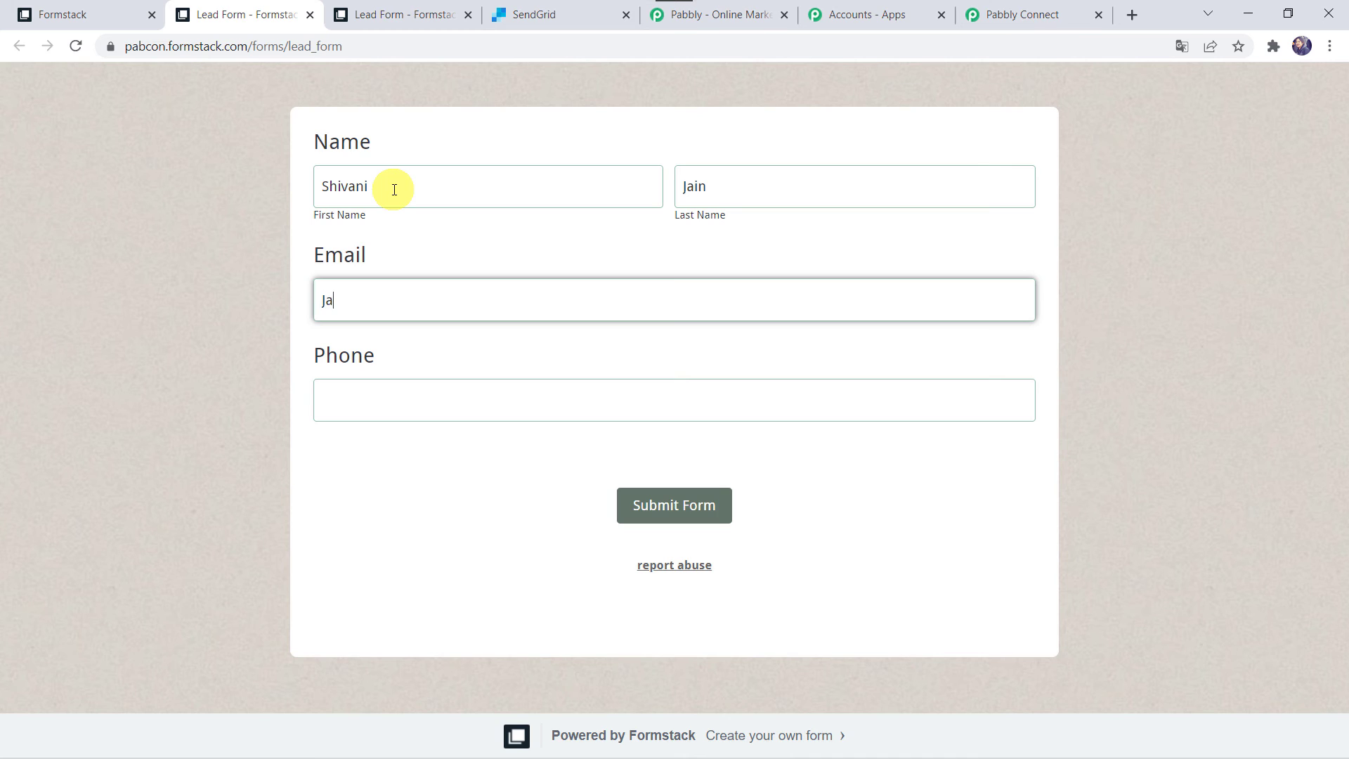
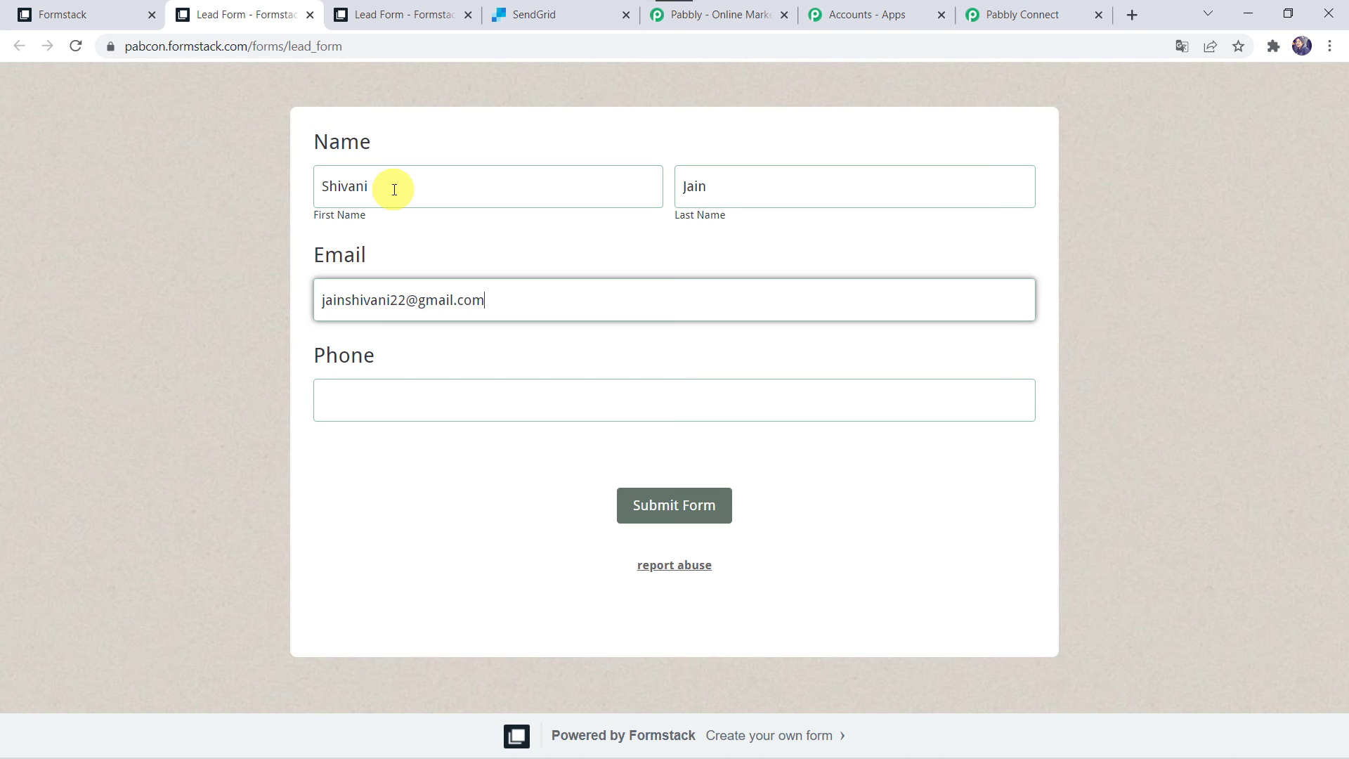
{"action": "key", "text": "Tab"}
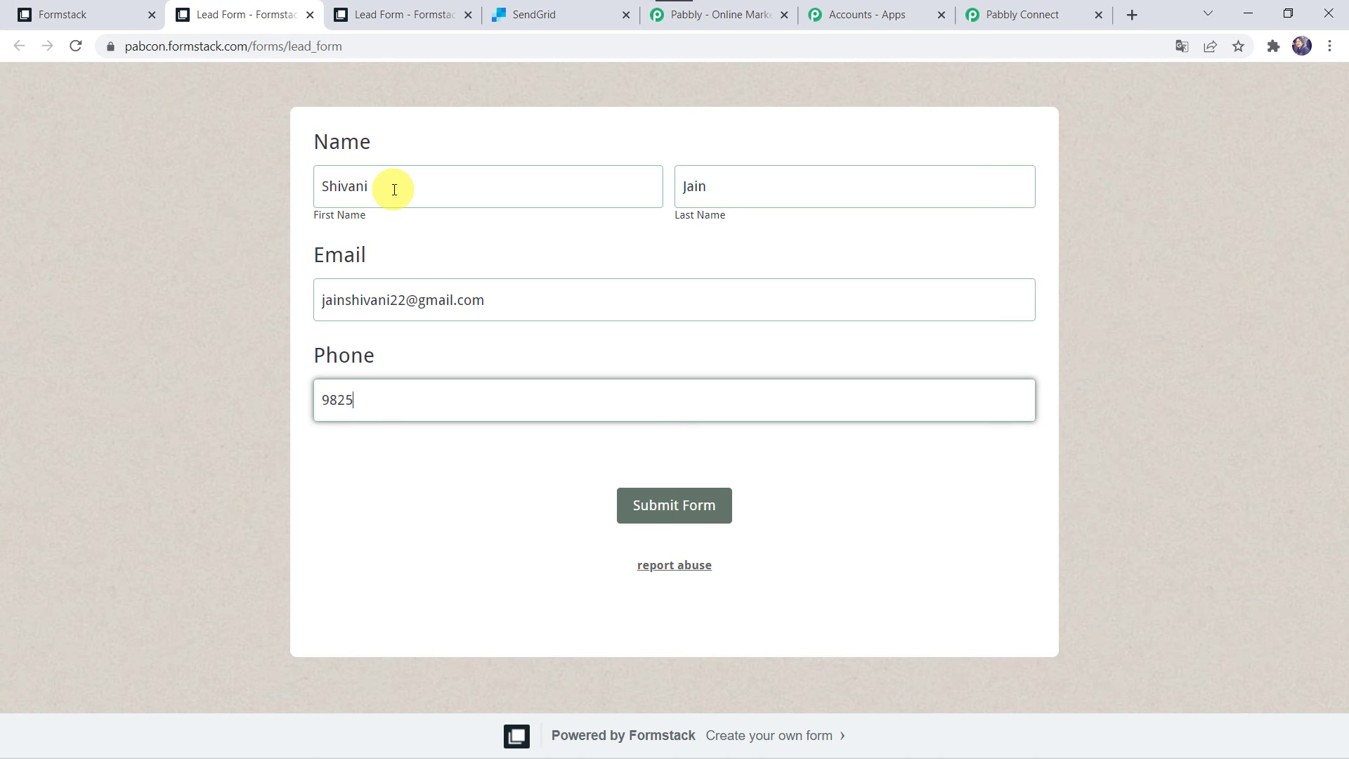
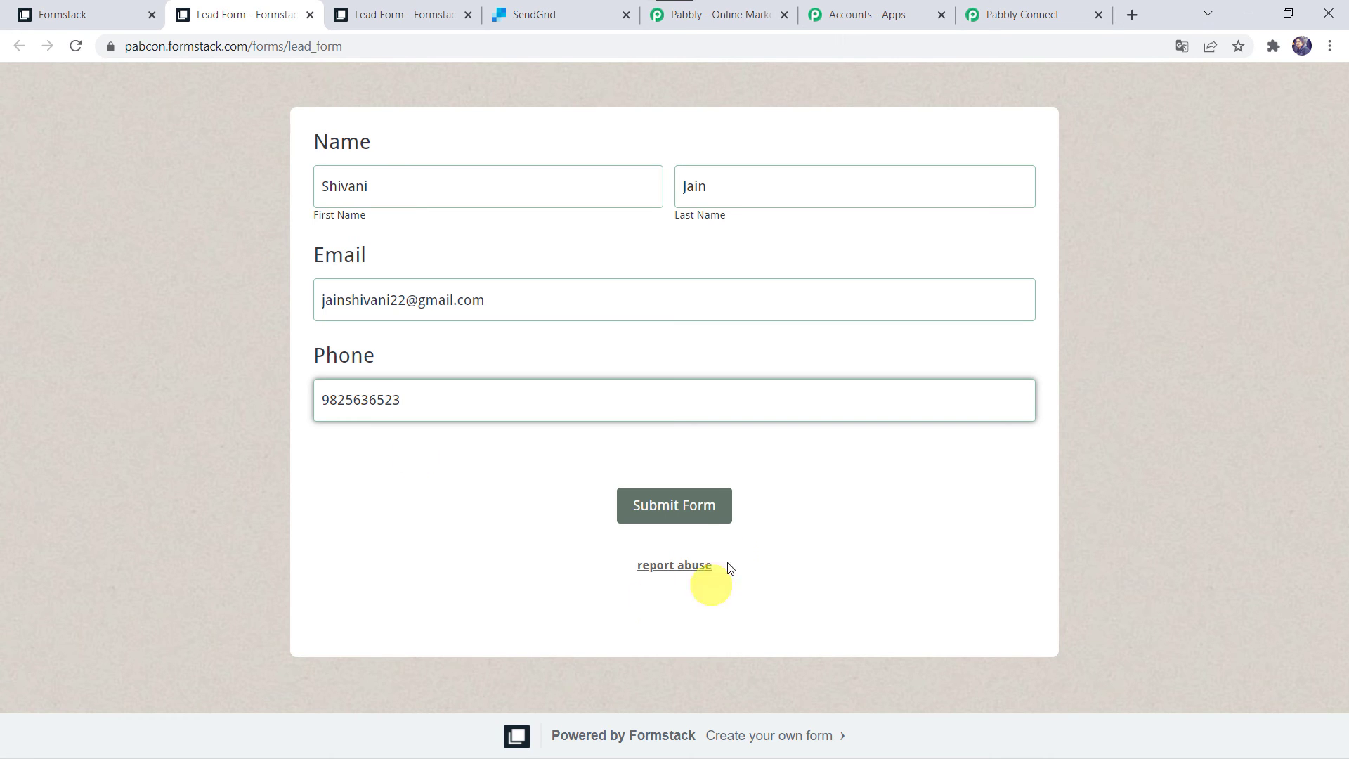
{"action": "left_click", "coordinate": [686, 524]}
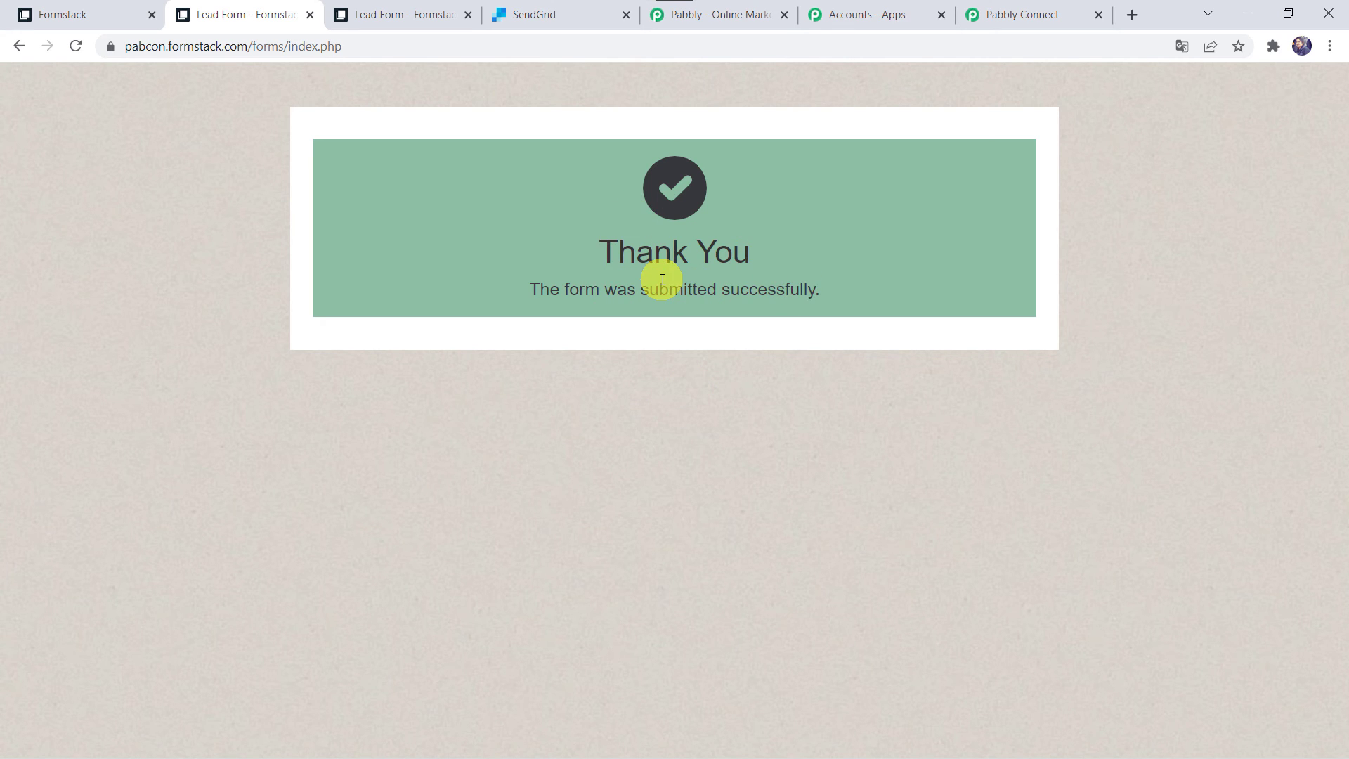
{"action": "left_click", "coordinate": [569, 12]}
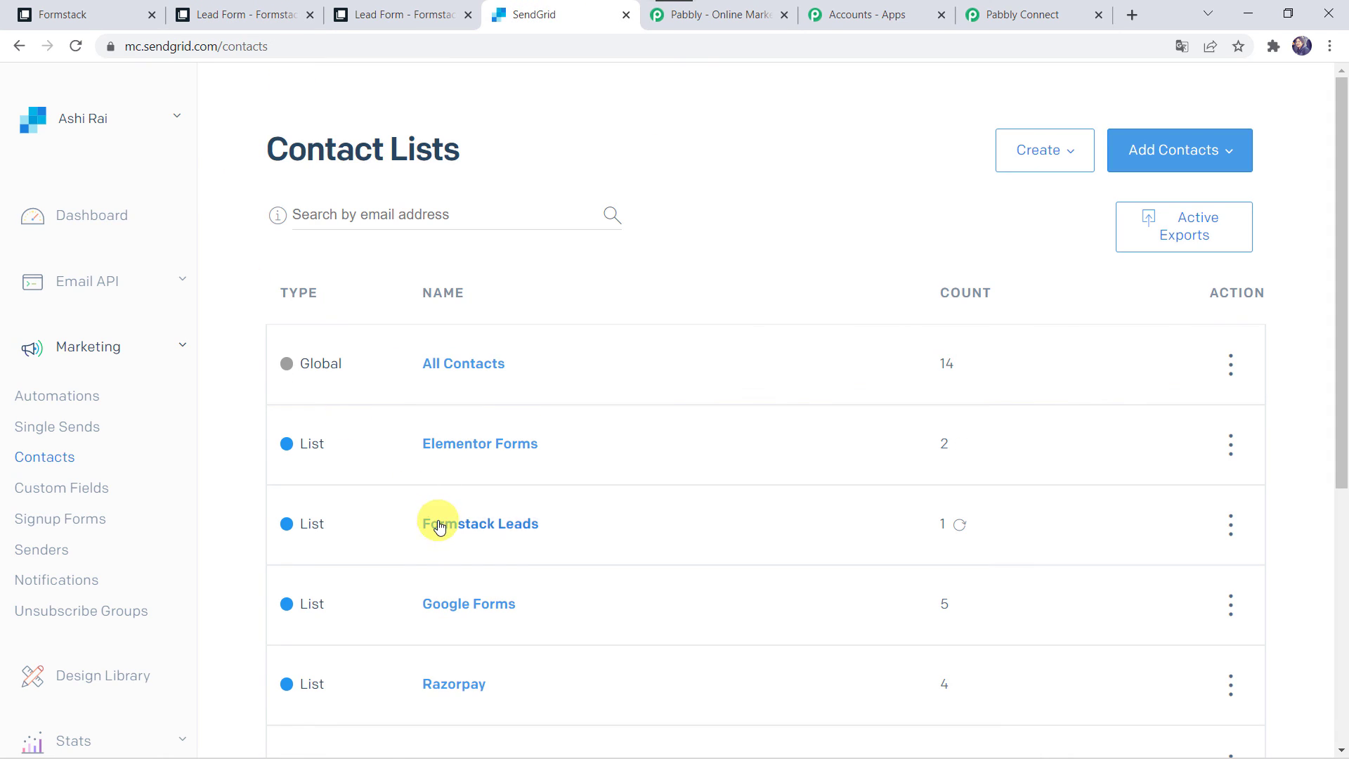
Reload Formstack Leads to show two contacts and open the new lead's profile with its names
{"action": "left_click", "coordinate": [510, 528]}
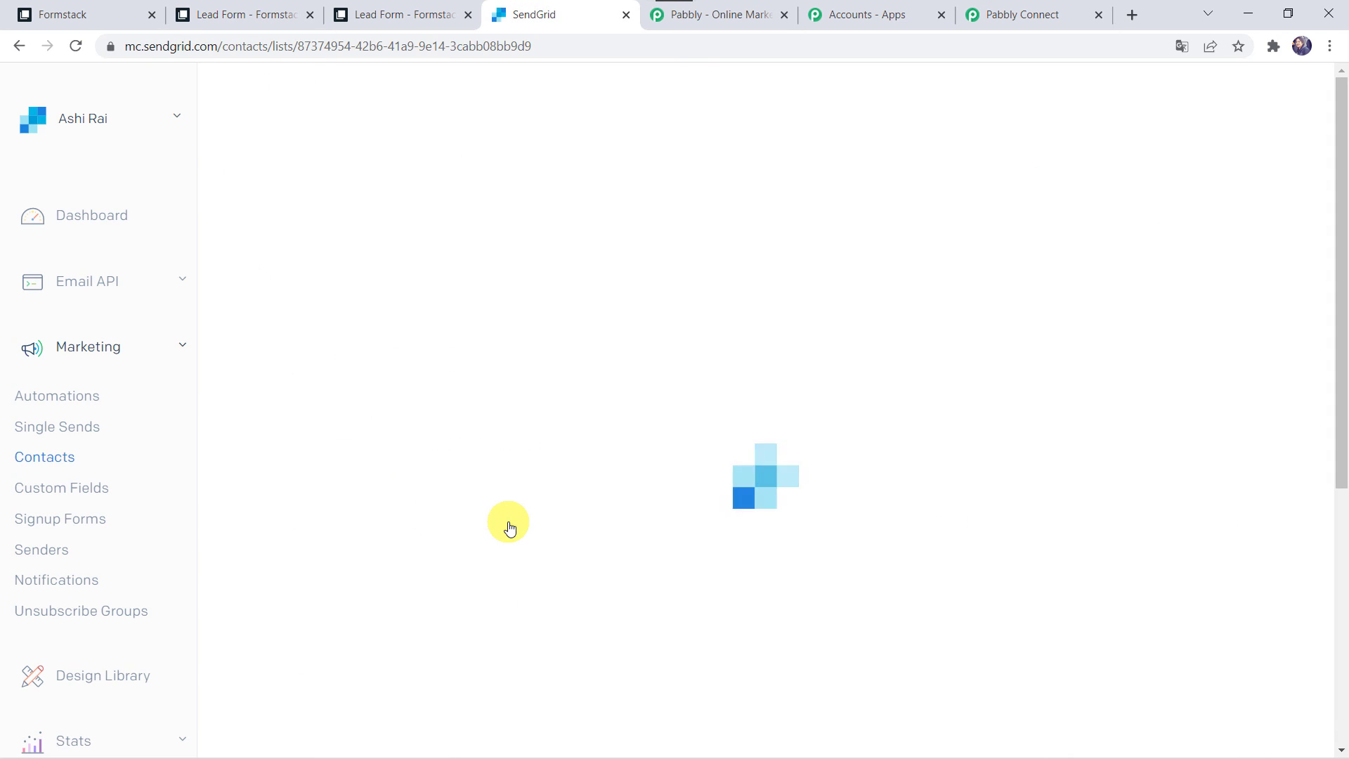
{"action": "left_click", "coordinate": [74, 44]}
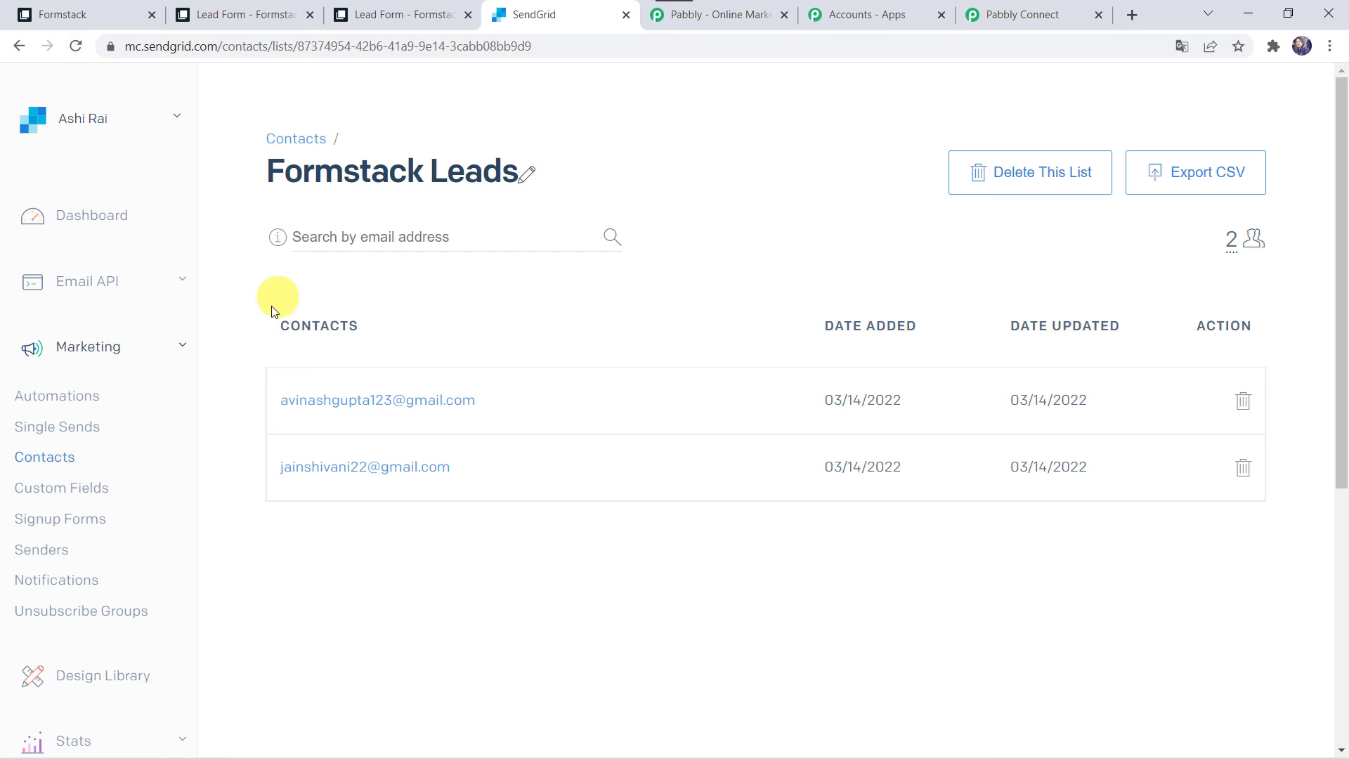
{"action": "left_click", "coordinate": [391, 468]}
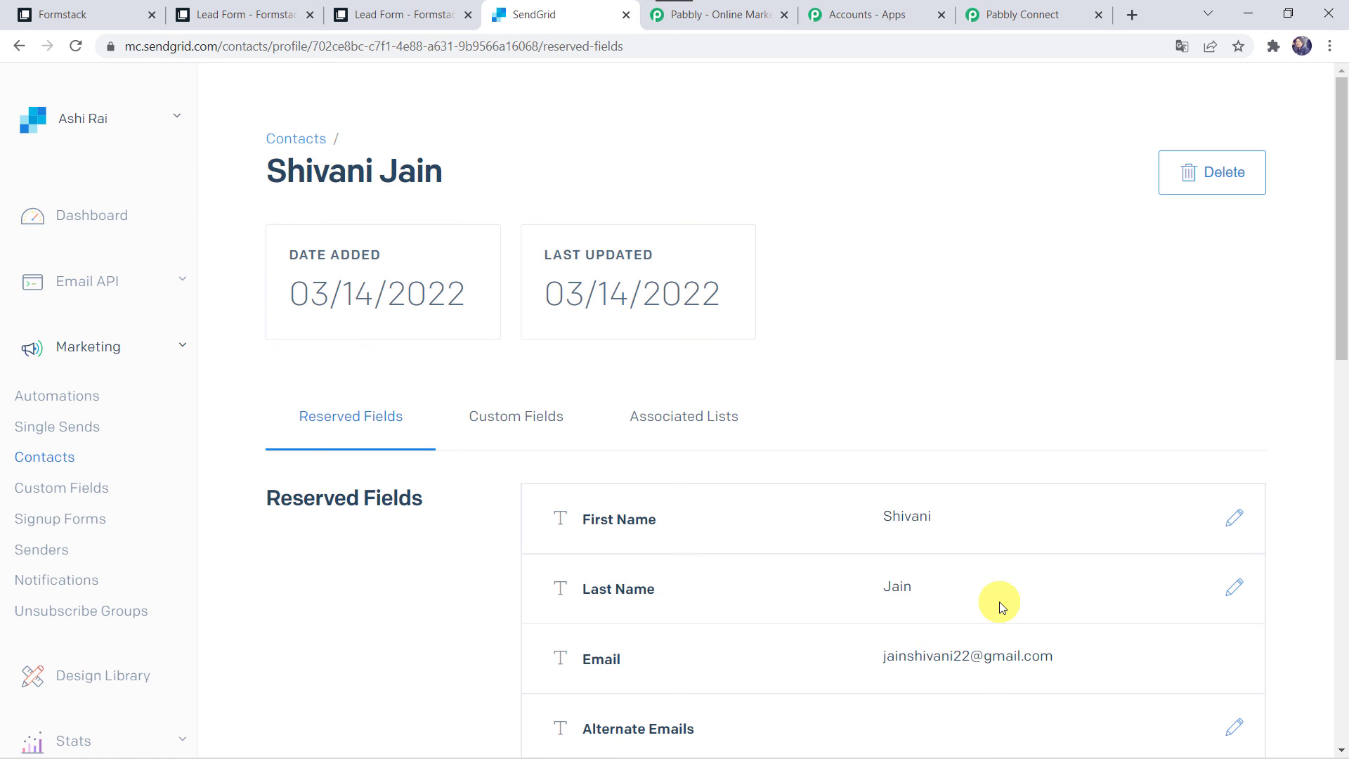
{"action": "left_click", "coordinate": [1026, 14]}
Collapse the SendGrid action and the Formstack trigger steps of the workflow
{"action": "scroll", "coordinate": [393, 176], "scroll_direction": "up", "scroll_amount": 6}
{"action": "scroll", "coordinate": [394, 174], "scroll_direction": "up", "scroll_amount": 15}
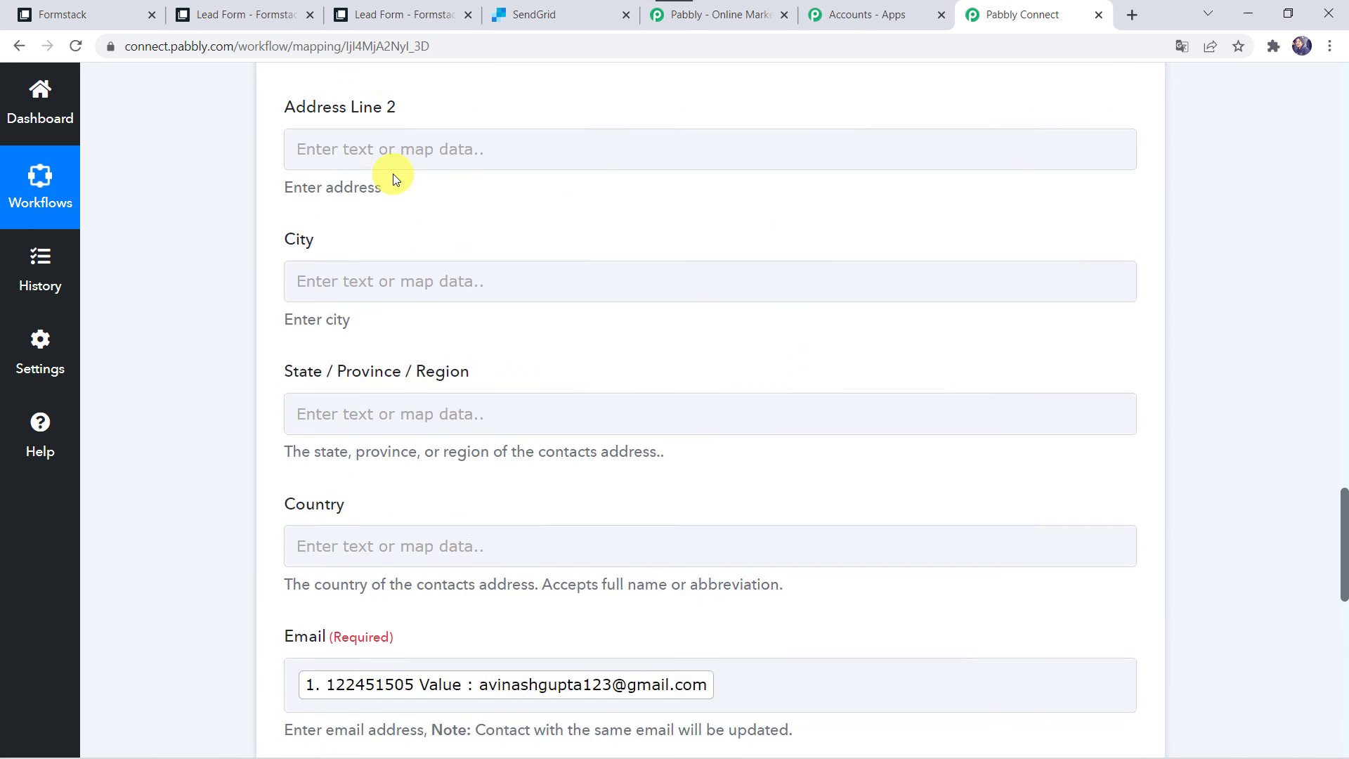
{"action": "left_click", "coordinate": [633, 148]}
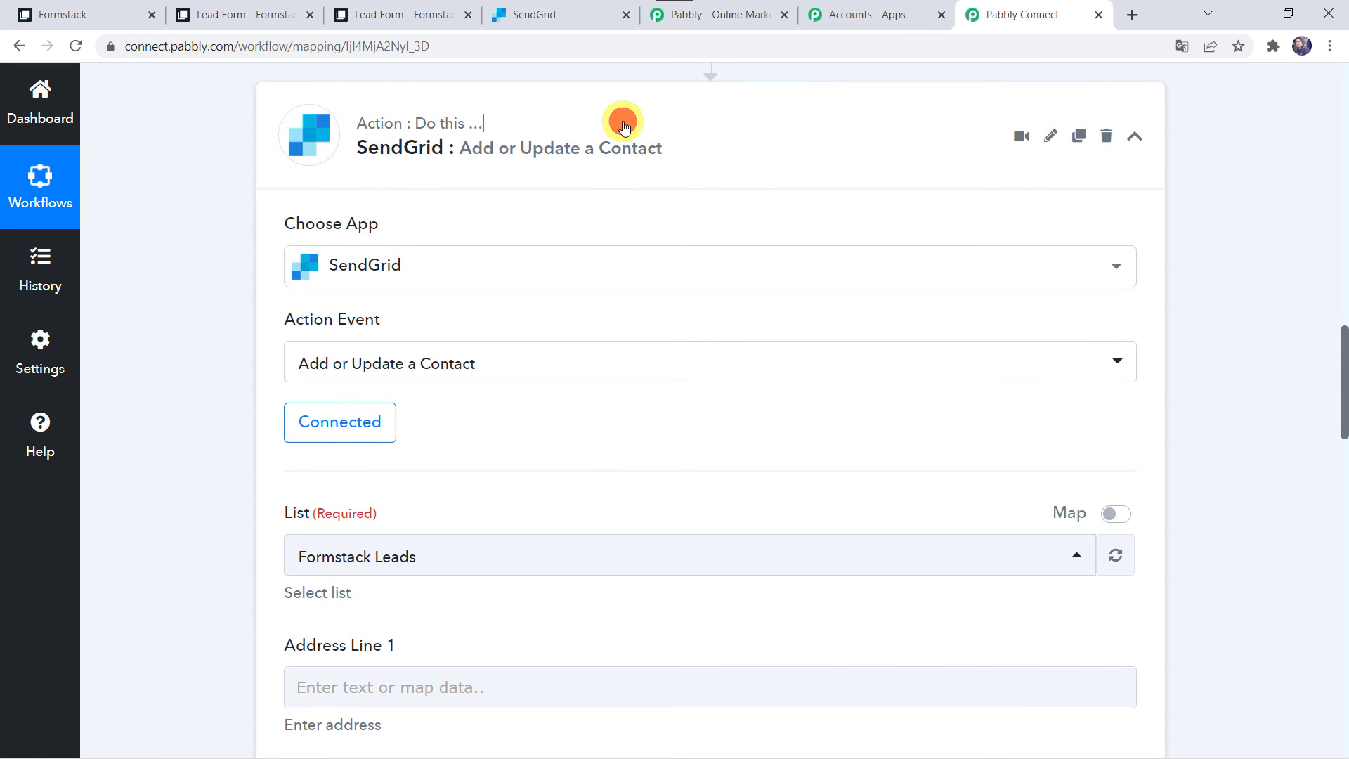
{"action": "scroll", "coordinate": [624, 125], "scroll_direction": "up", "scroll_amount": 15}
{"action": "left_click", "coordinate": [622, 360]}
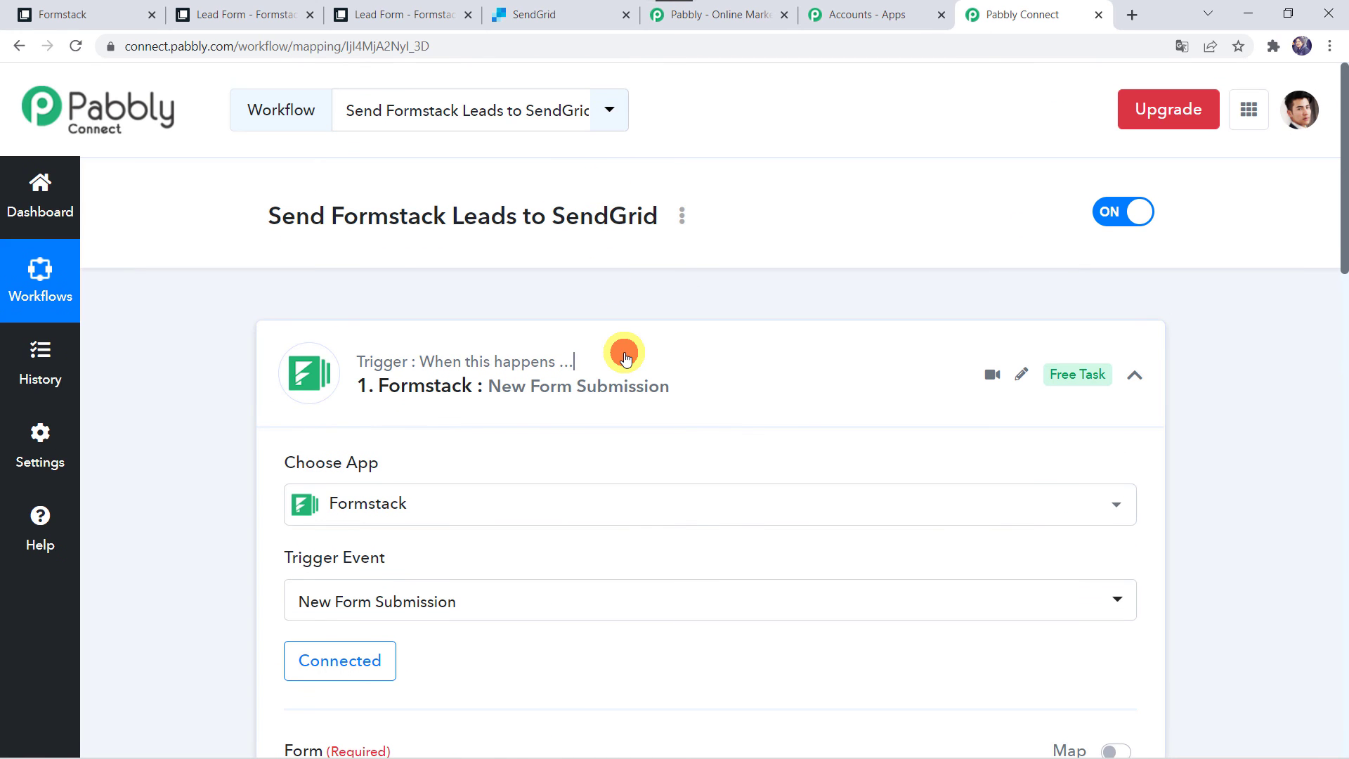